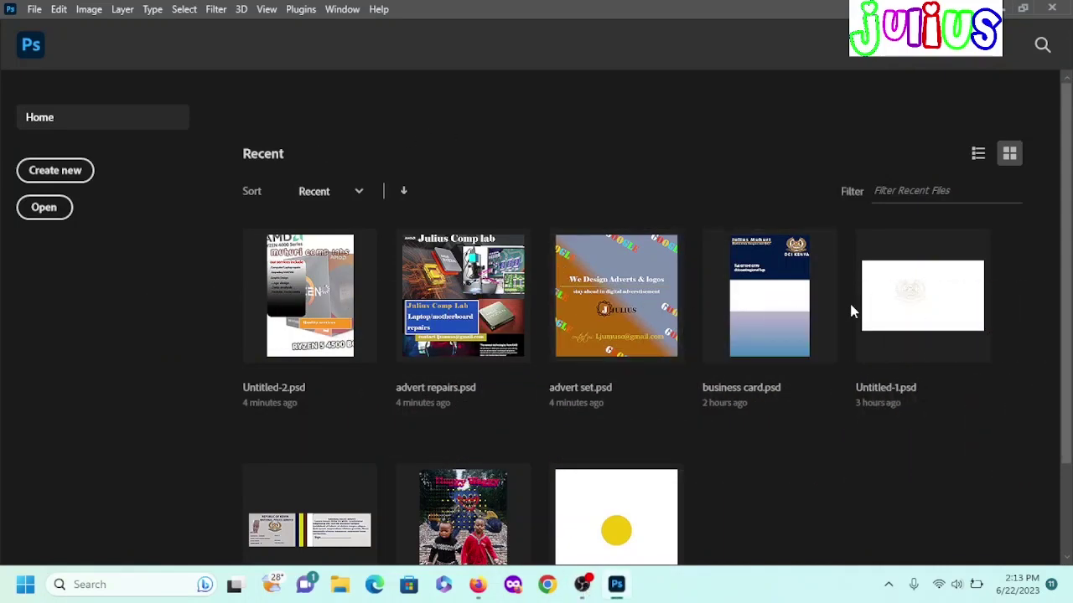
- Create an 800 × 800 px web document at 72 pixels/inch with artboards turned off
click(43, 172)
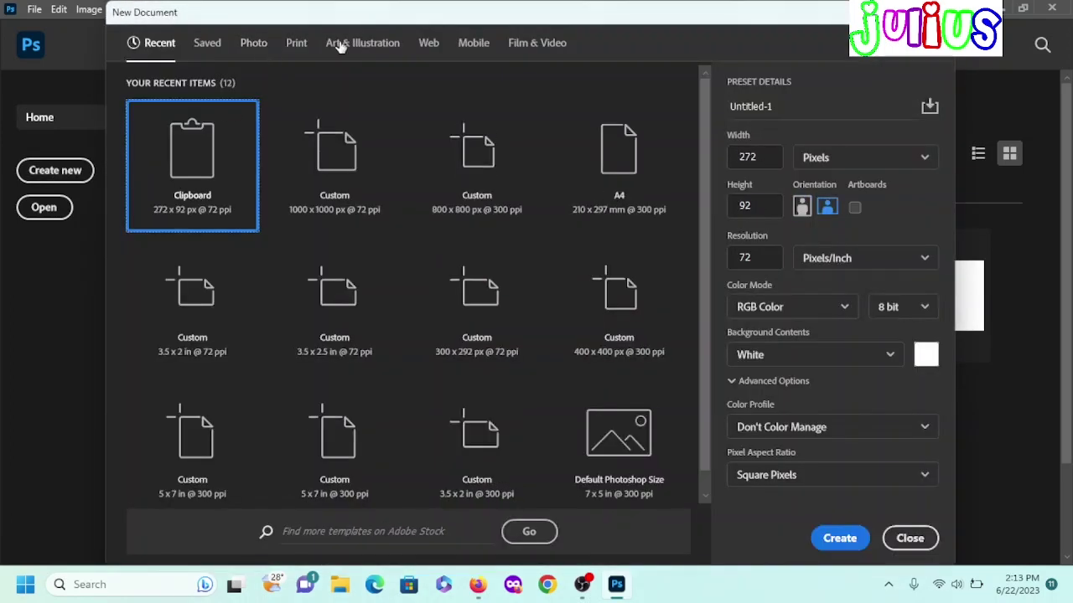
click(429, 44)
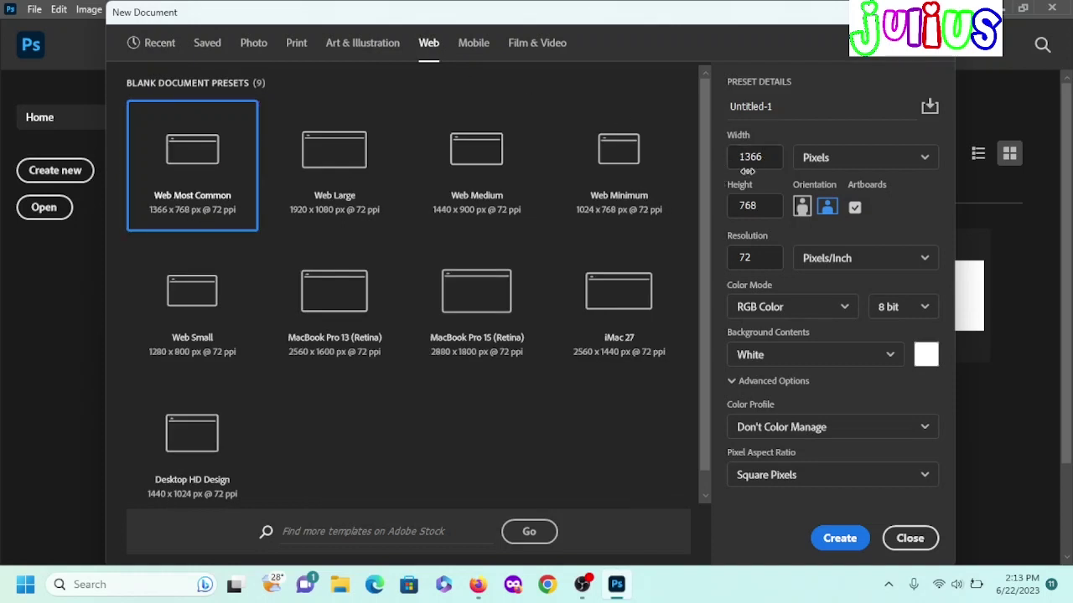
double_click(772, 157)
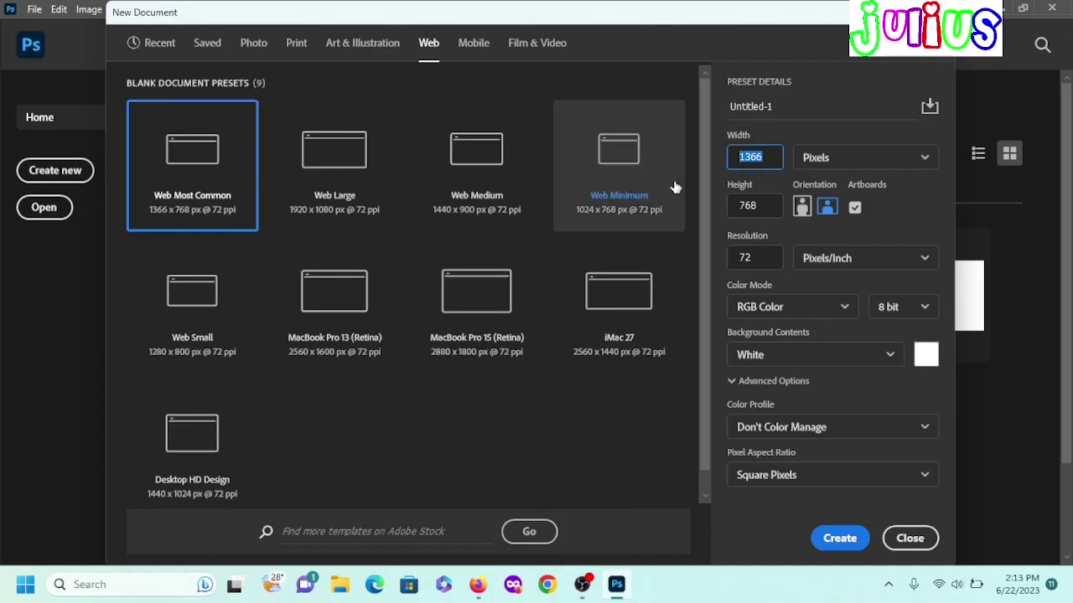
text(800)
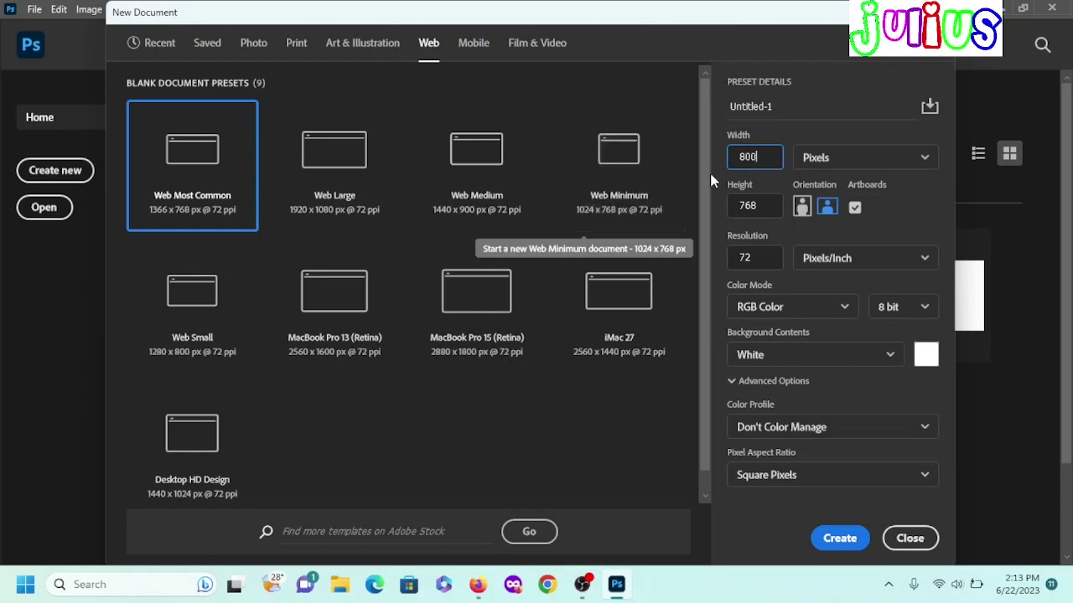
double_click(734, 215)
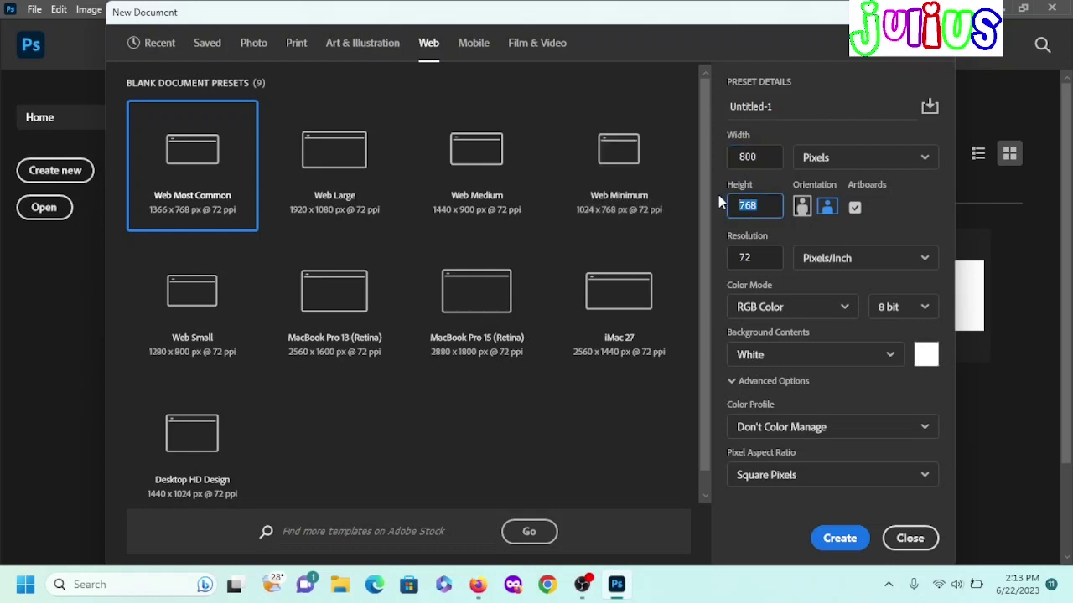
text(800)
click(854, 208)
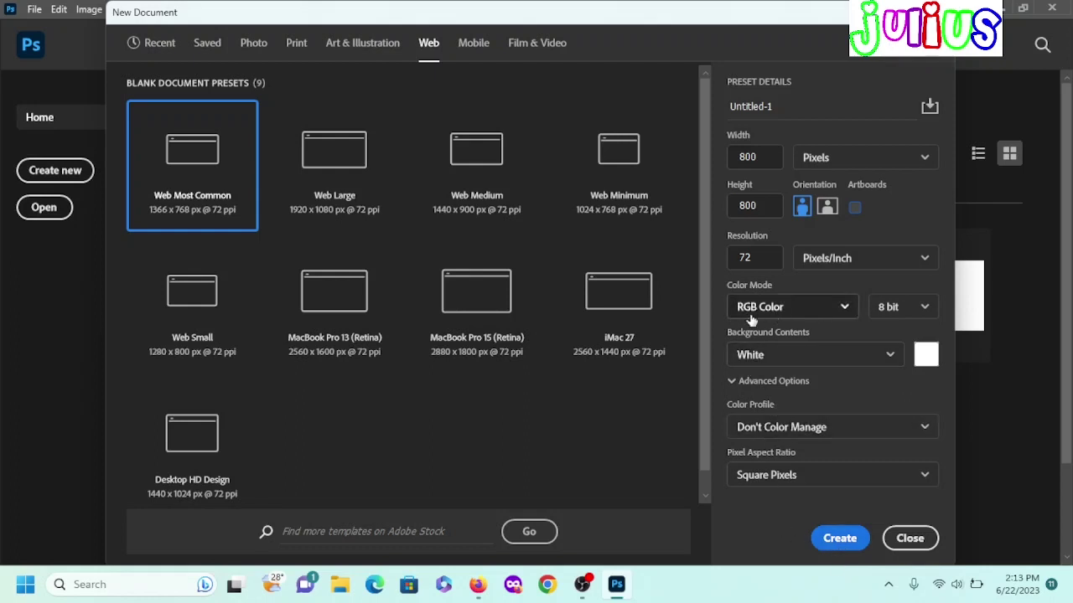
click(882, 259)
click(882, 257)
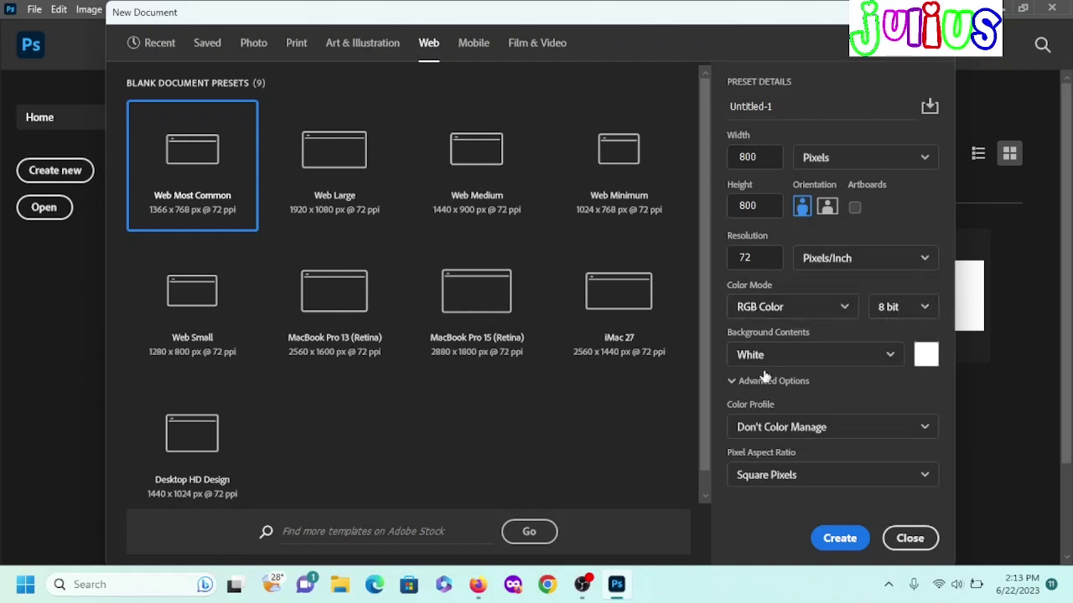
click(841, 539)
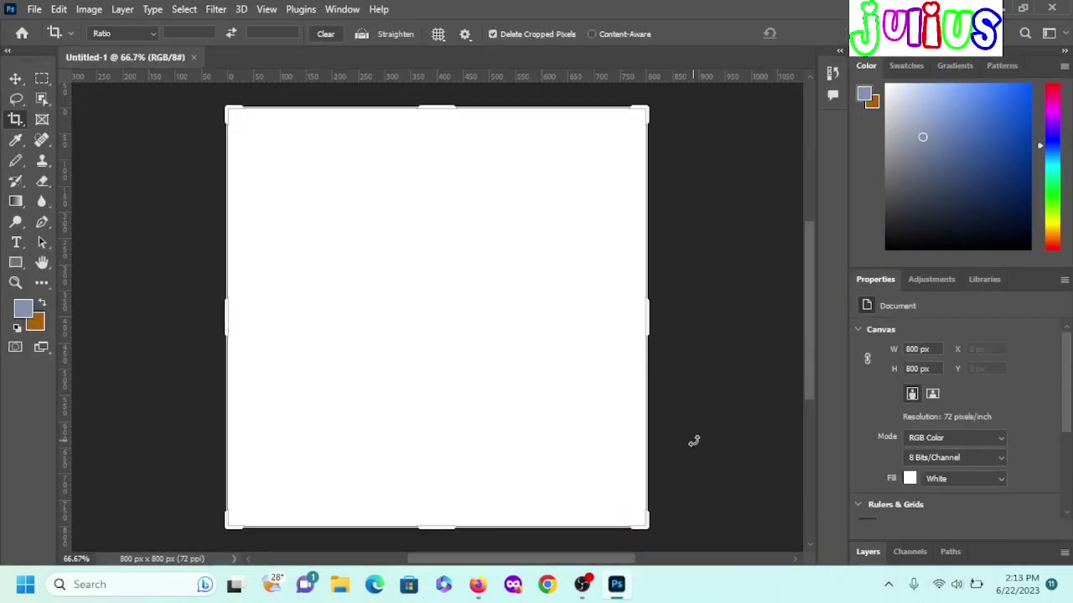
- Add a linear 90° Gradient Fill layer fading from white at top to greyish blue at bottom
click(426, 323)
click(26, 74)
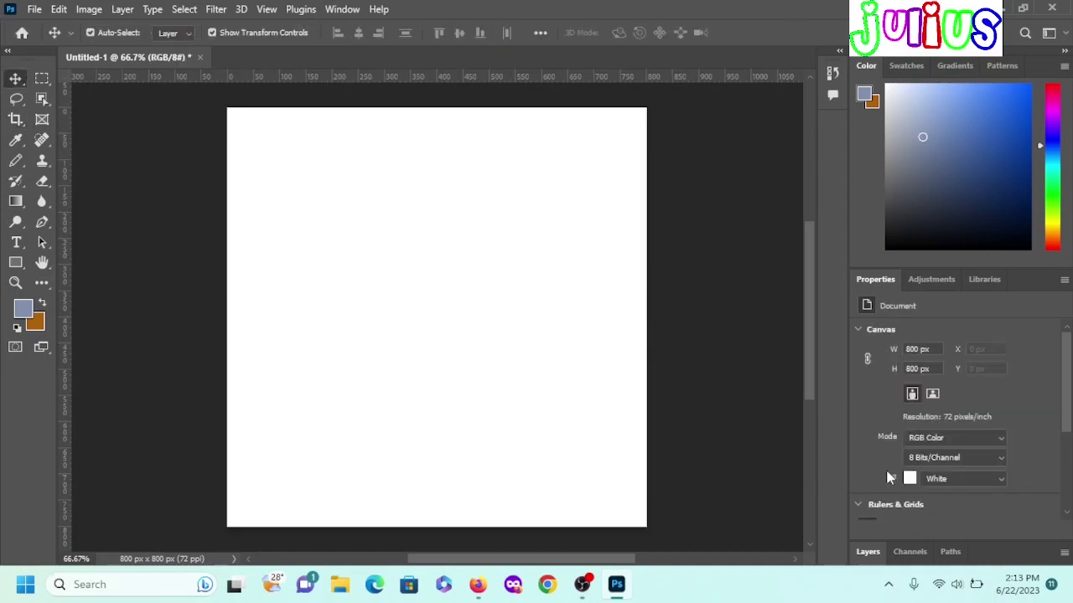
click(868, 553)
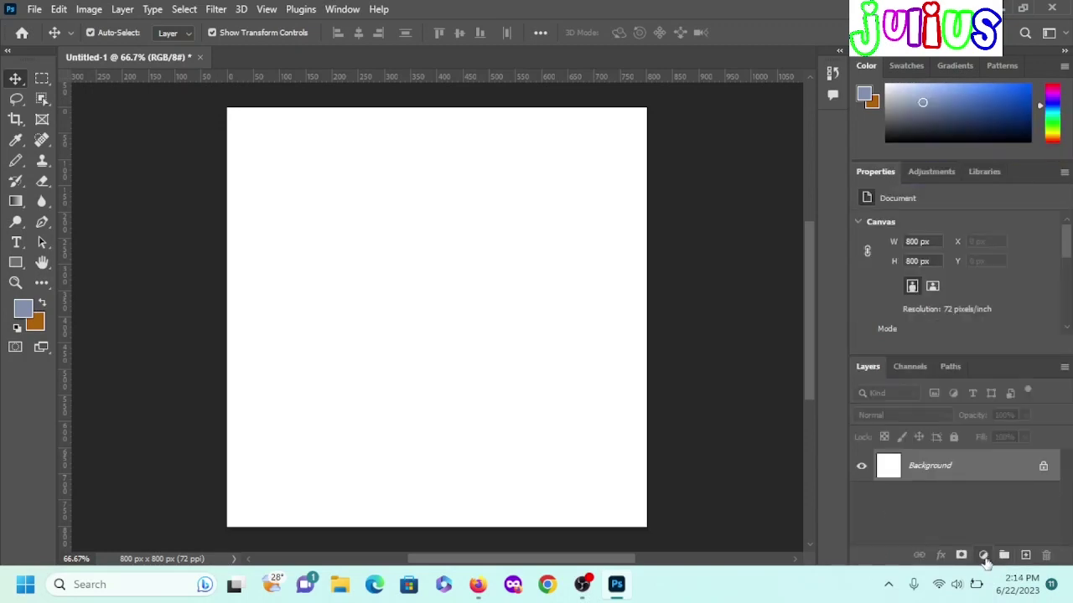
click(983, 557)
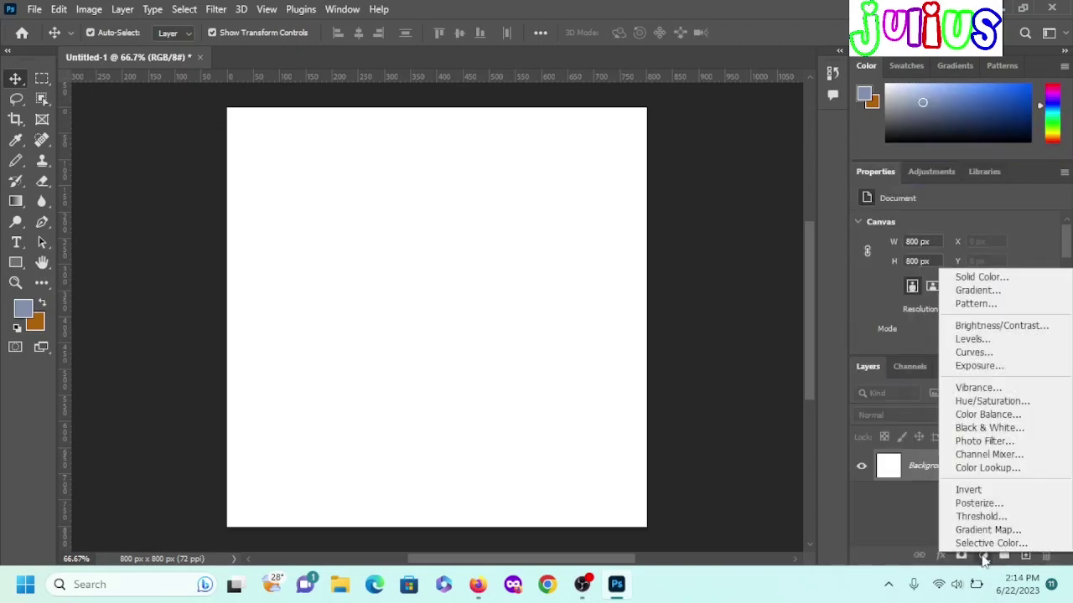
click(989, 290)
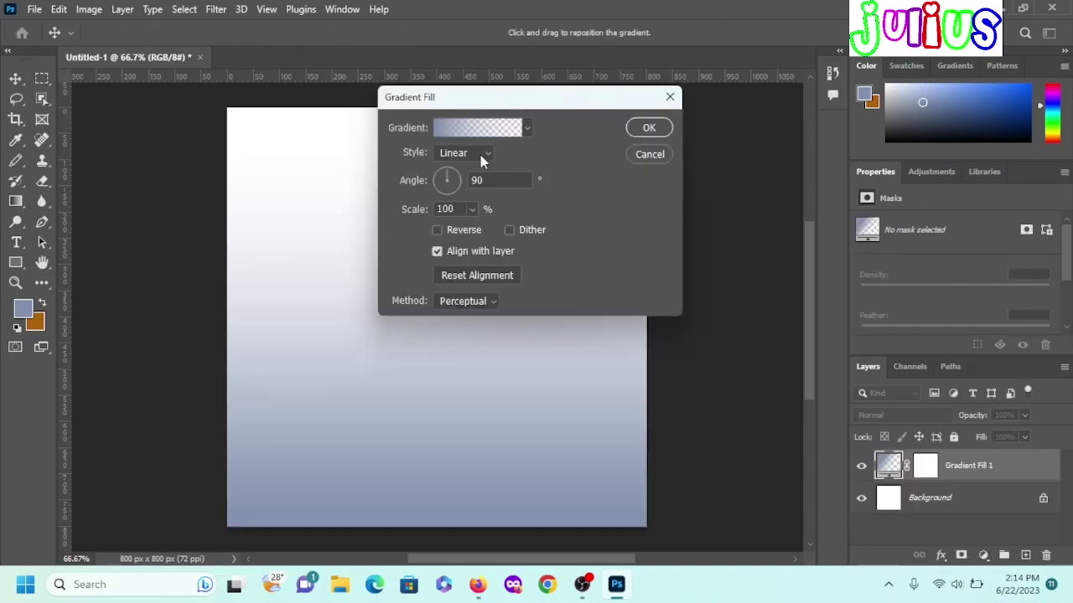
click(645, 130)
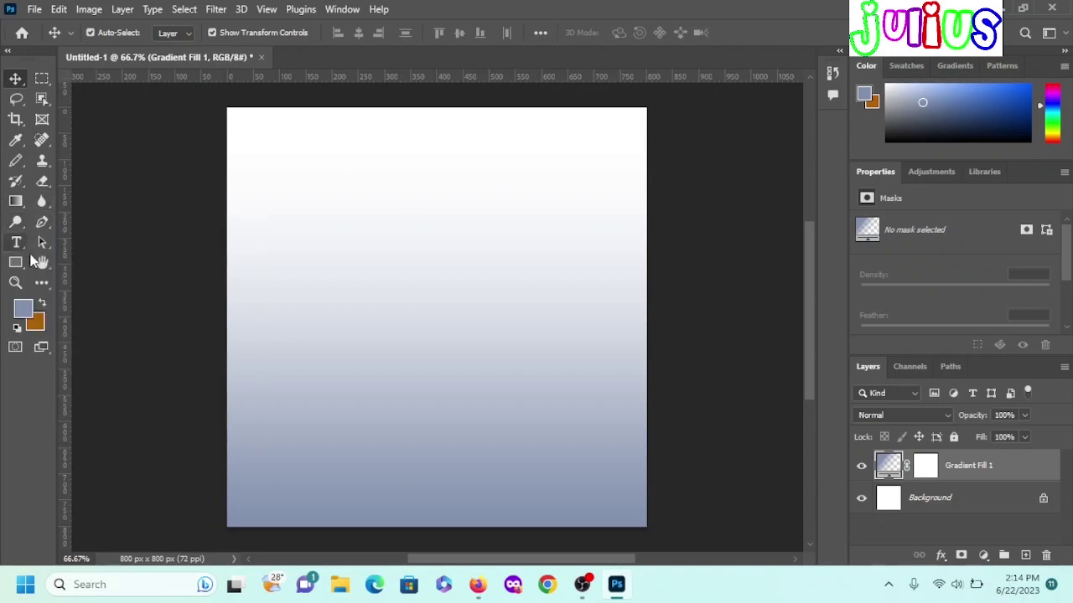
- Type the Stencil headline 'WE DESIGN WEB ADVERTS' on the canvas
click(17, 244)
click(333, 270)
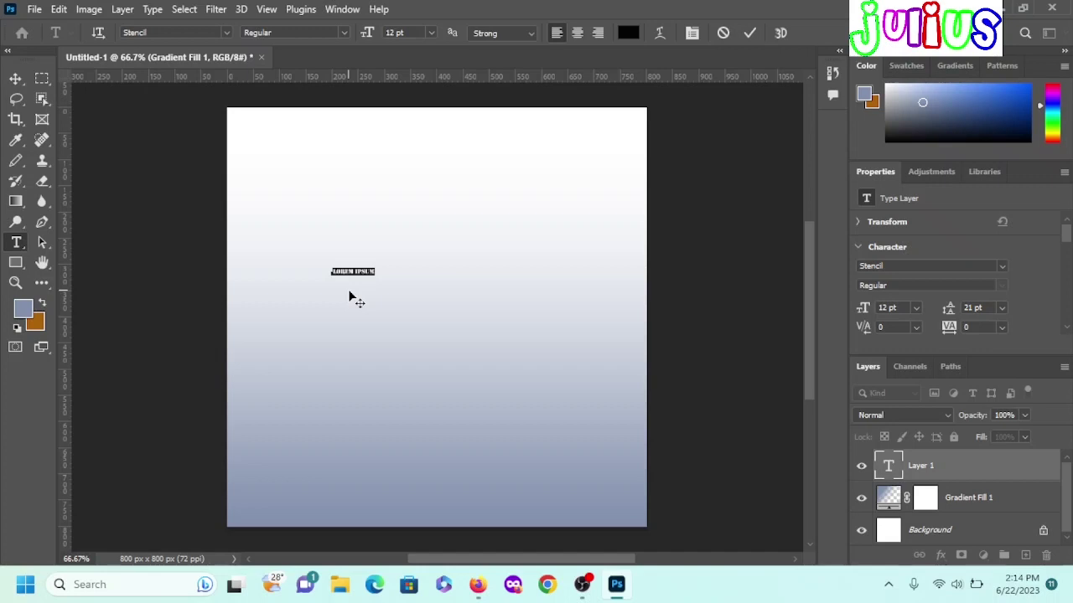
text(J)
key(BackSpace)
key(BackSpace)
key(BackSpace)
key(BackSpace)
text(DESIGN)
click(749, 32)
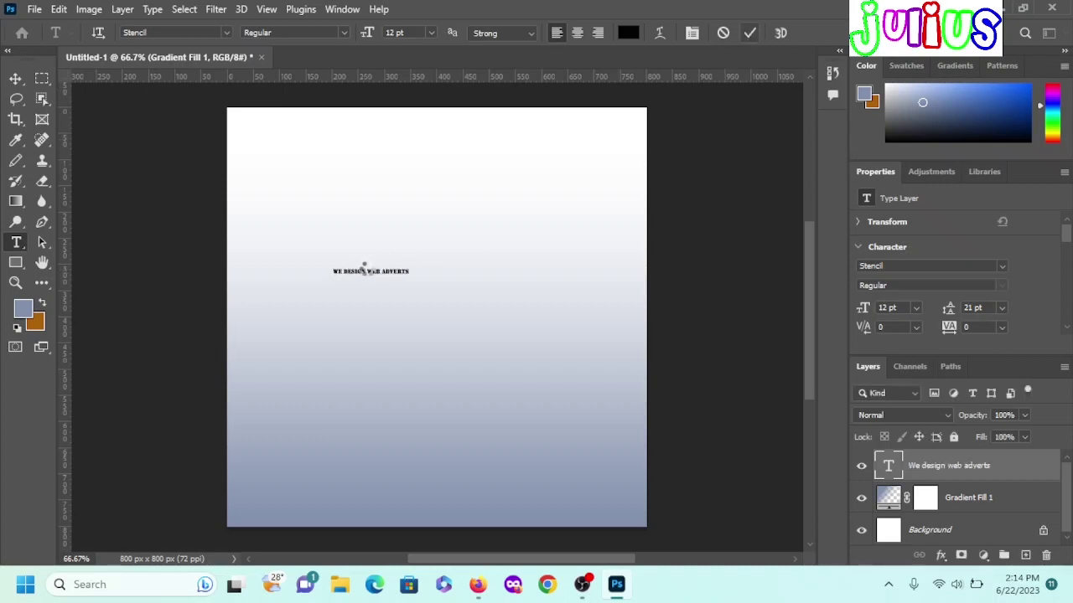
- Scale the headline up to about 58.9 pt and reposition it across the upper canvas
click(15, 78)
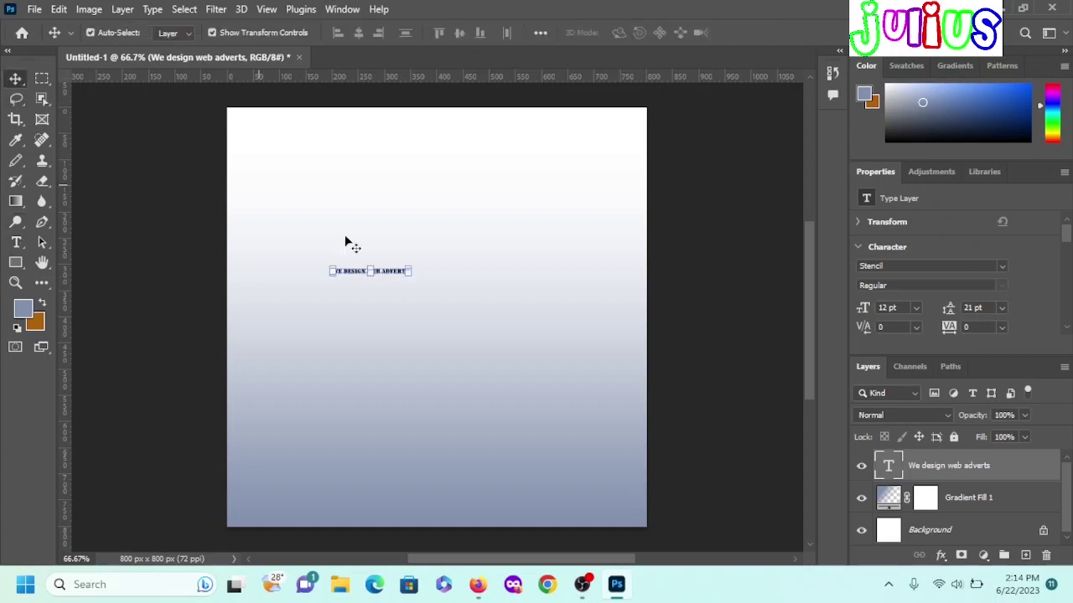
drag(412, 262, 587, 181)
mouse_move(479, 268)
mouse_down()
mouse_move(449, 274)
mouse_move(436, 242)
mouse_up()
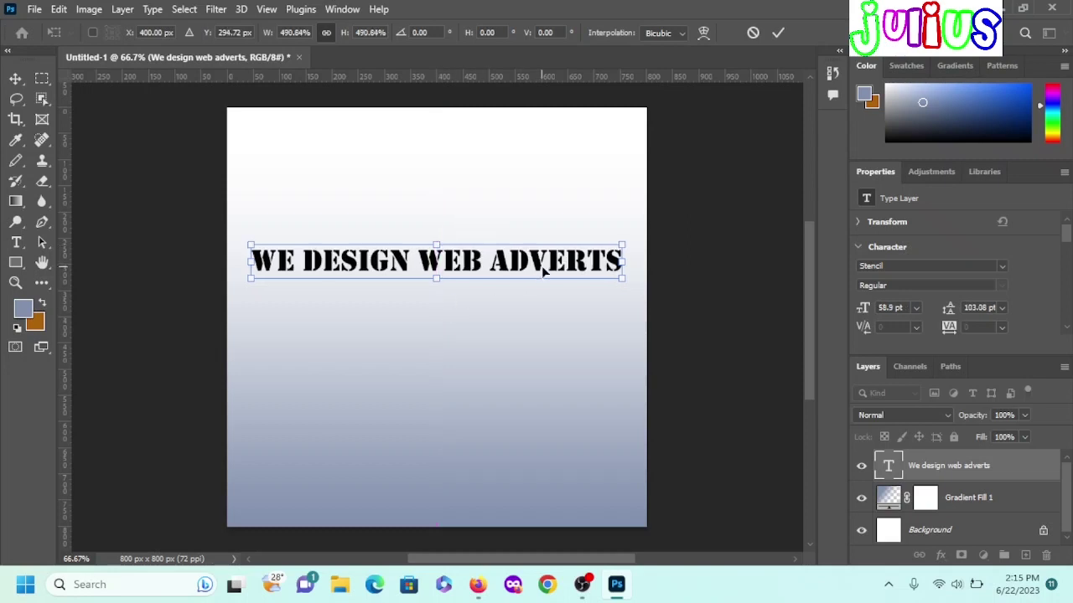
click(777, 32)
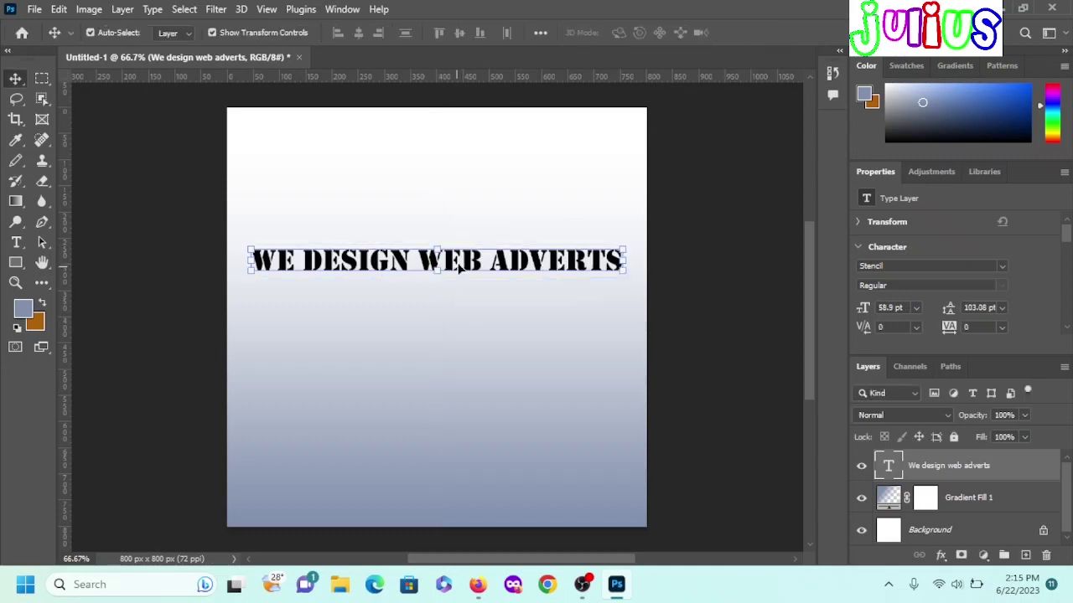
click(444, 308)
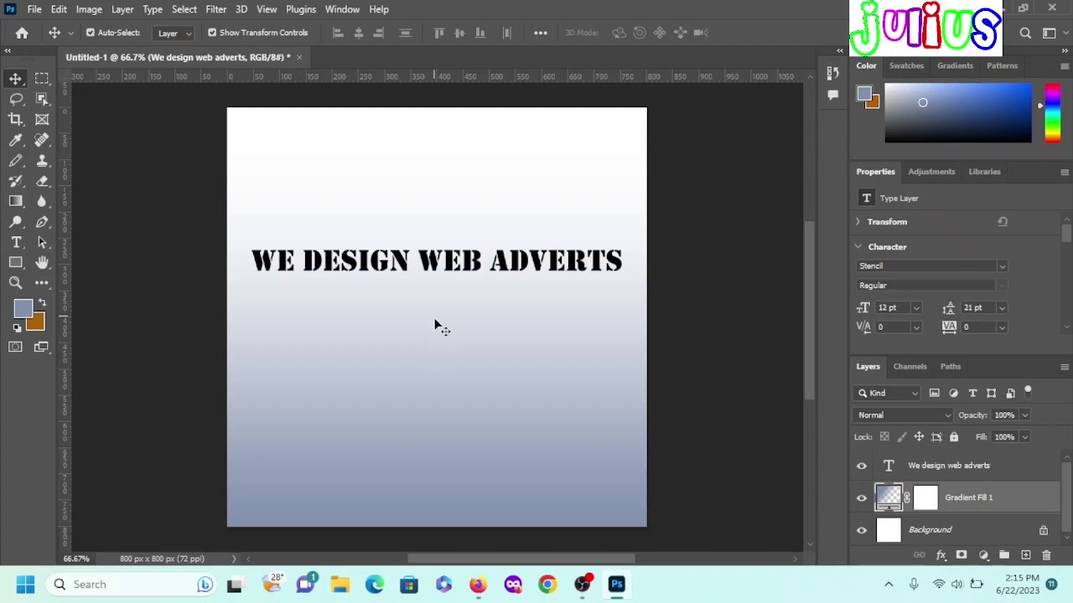
click(352, 266)
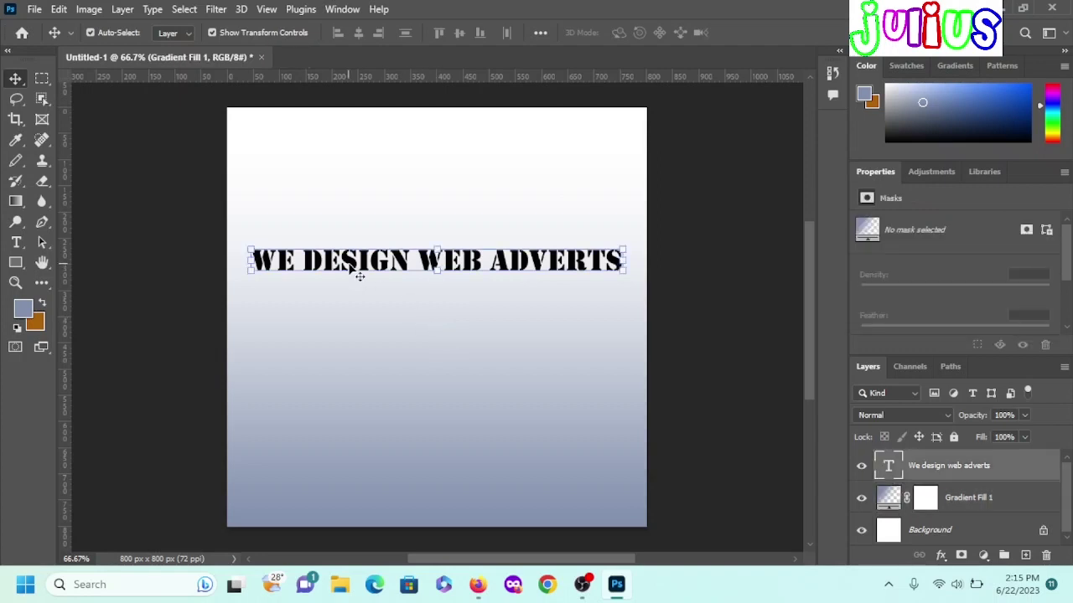
click(377, 300)
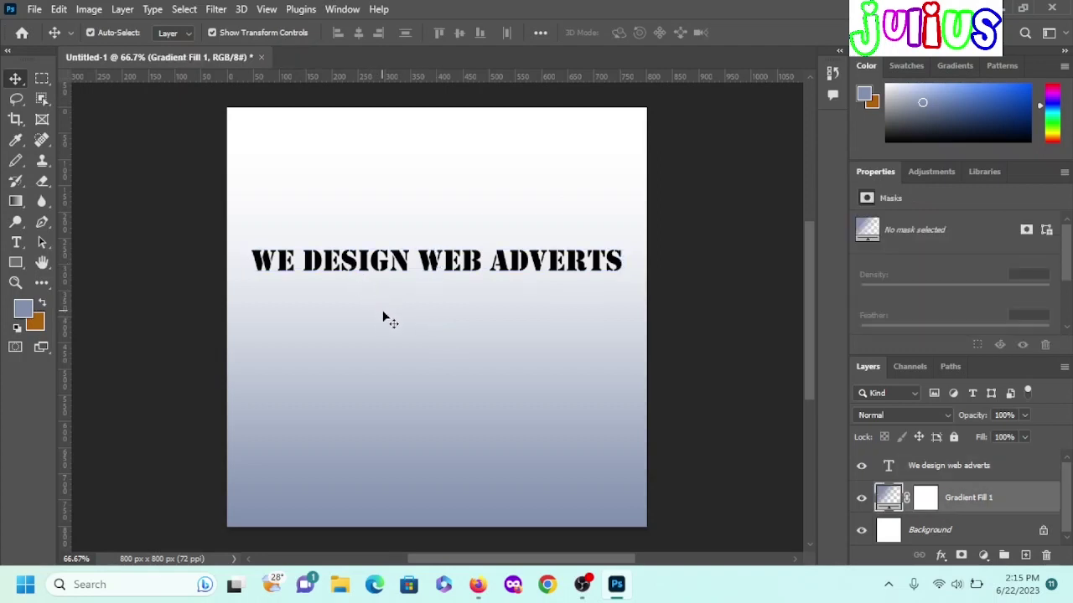
click(15, 263)
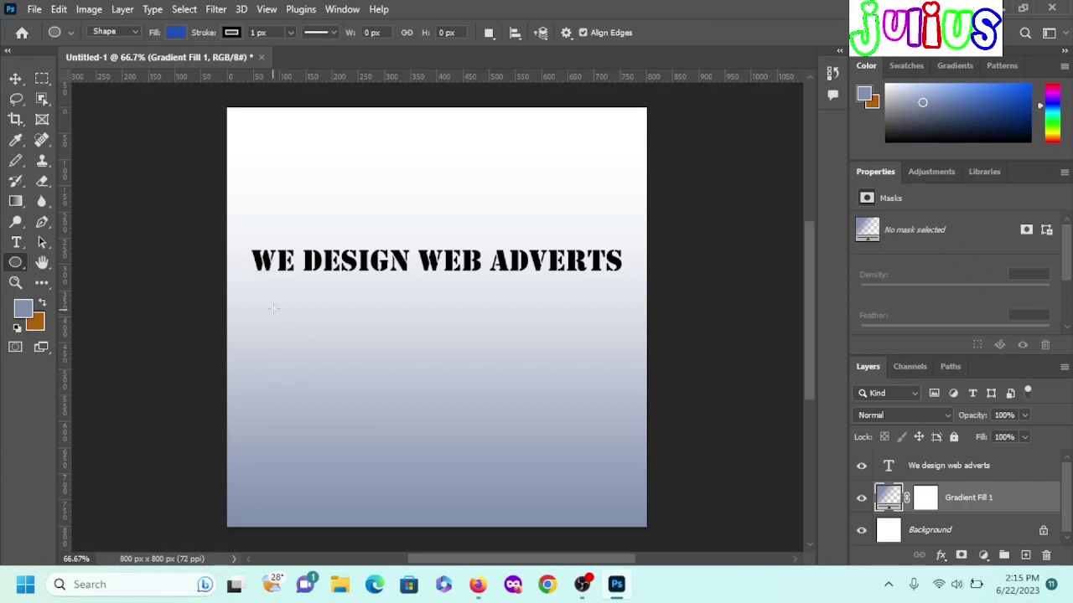
- Draw a long thin rectangle bar just below the headline
drag(266, 296, 284, 302)
key(ctrl+z)
right_click(23, 269)
click(75, 264)
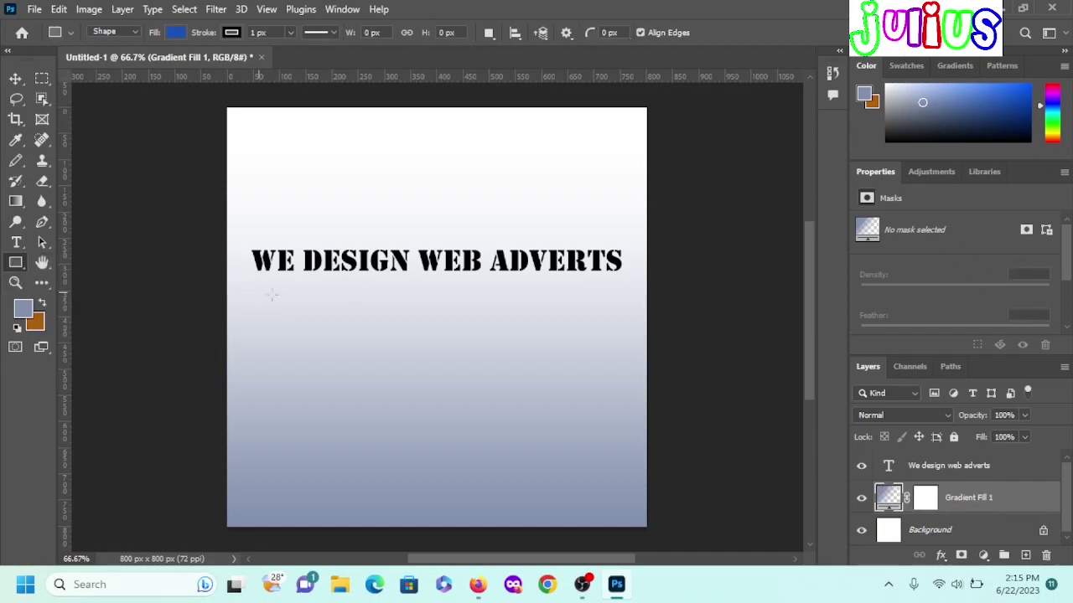
drag(265, 296, 619, 299)
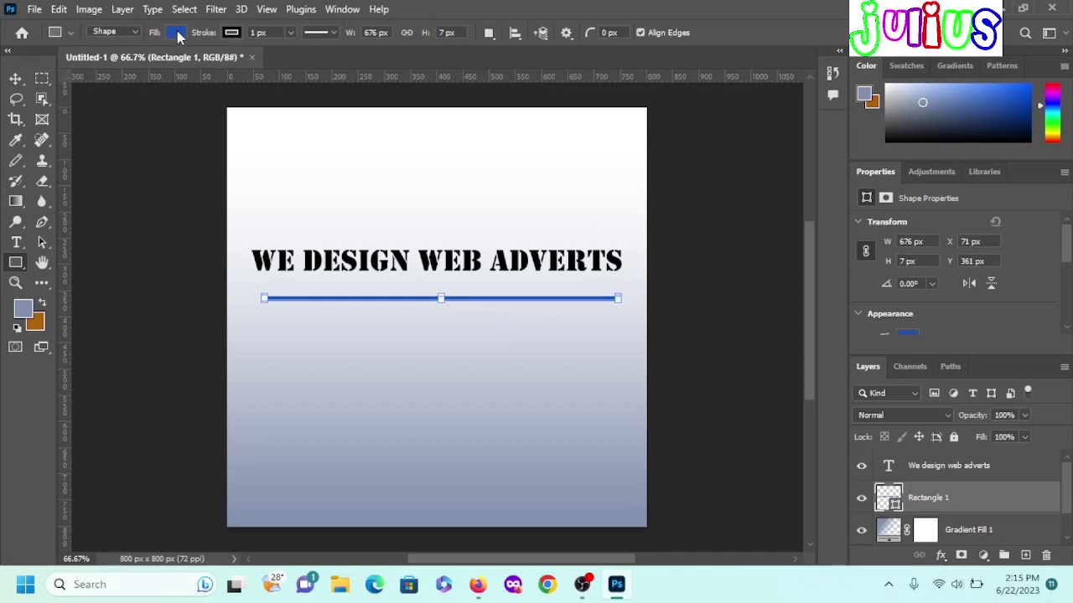
- Give the bar an orange fill and no stroke
click(233, 33)
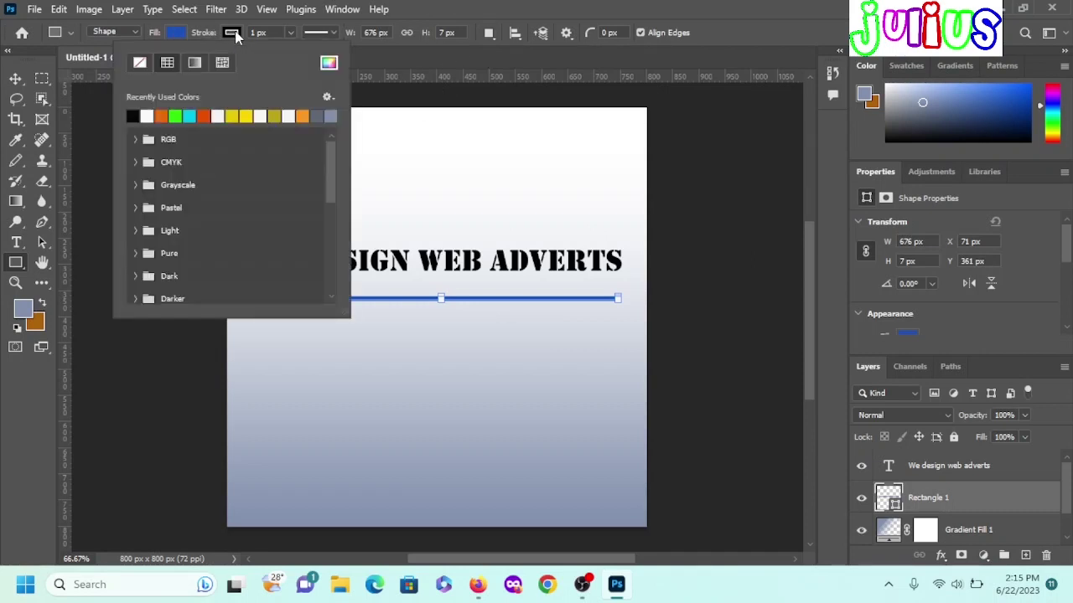
click(139, 64)
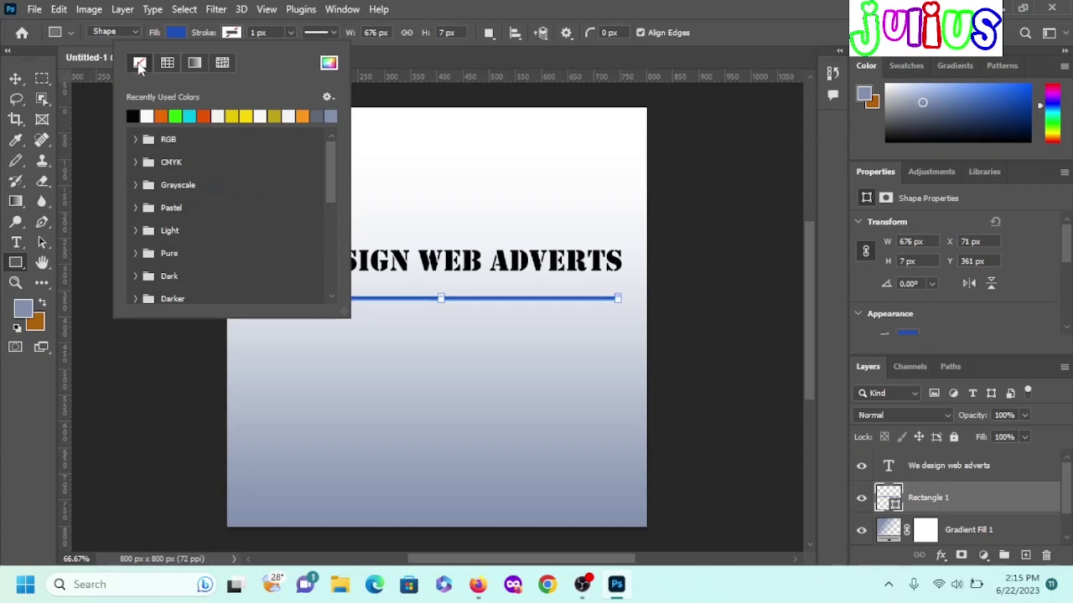
click(176, 33)
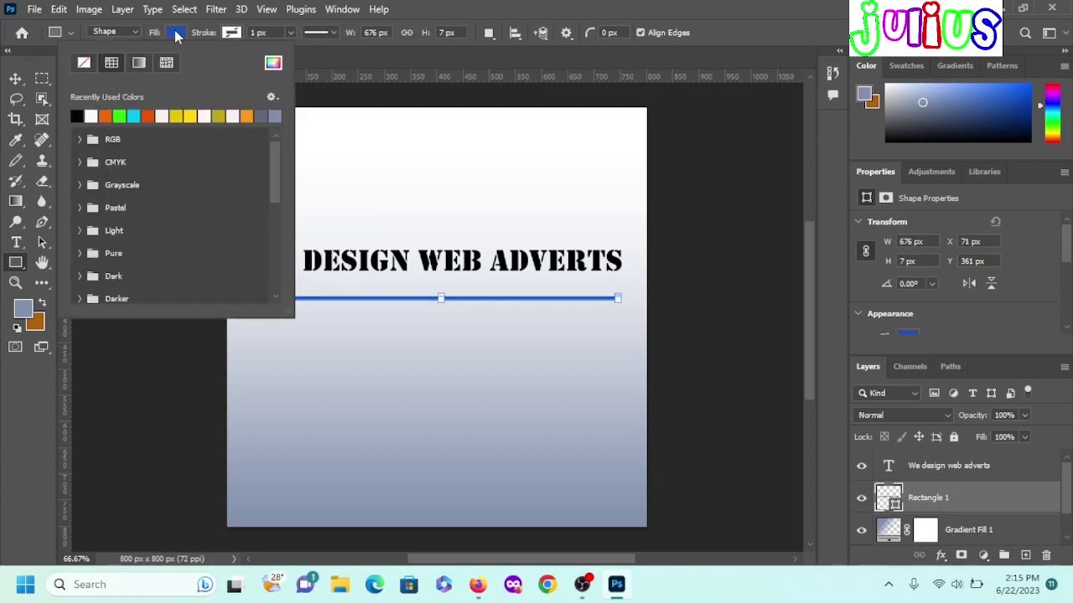
click(105, 115)
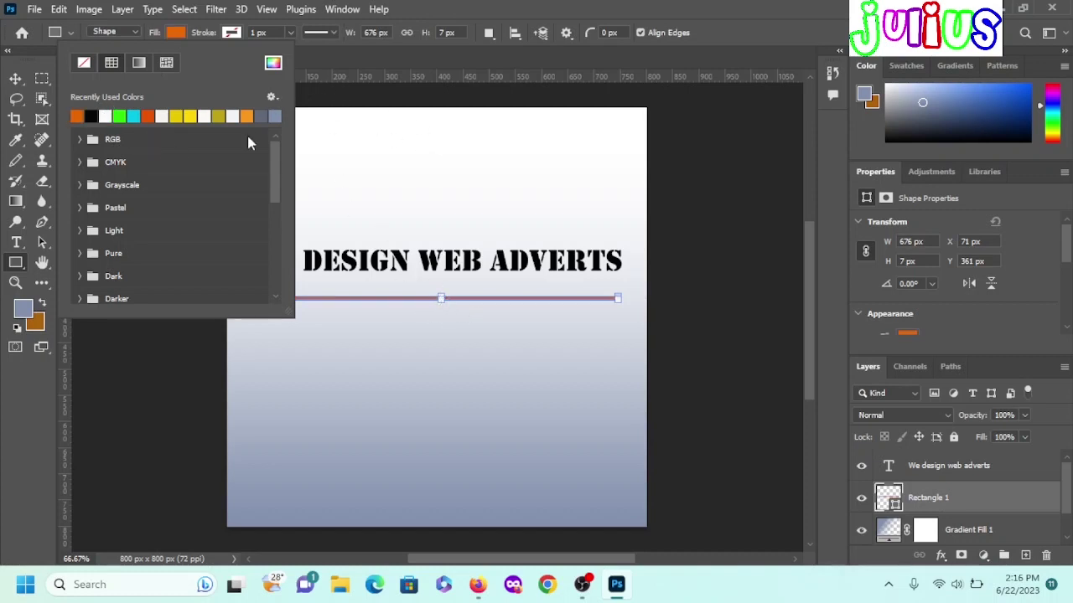
click(18, 78)
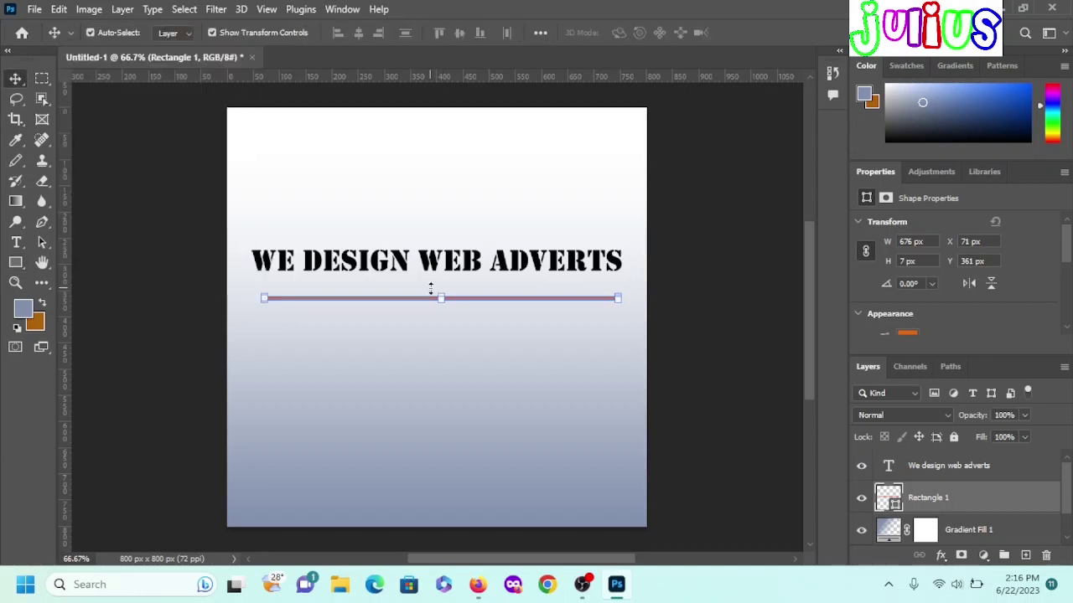
- Widen the orange underline and move it up just beneath the headline
drag(442, 293, 443, 294)
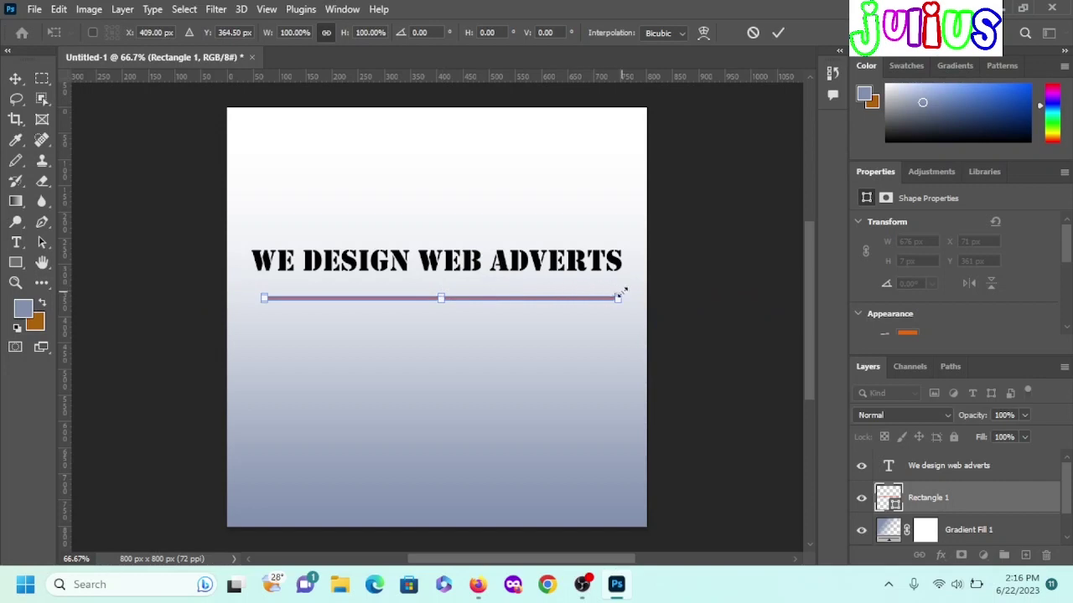
drag(622, 290, 623, 282)
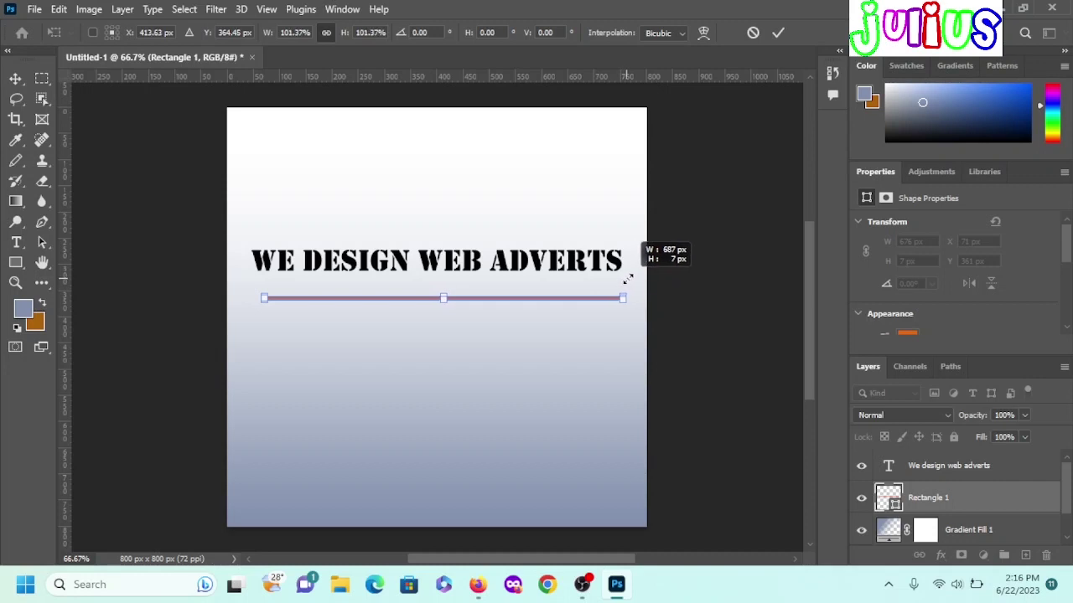
drag(624, 282, 631, 283)
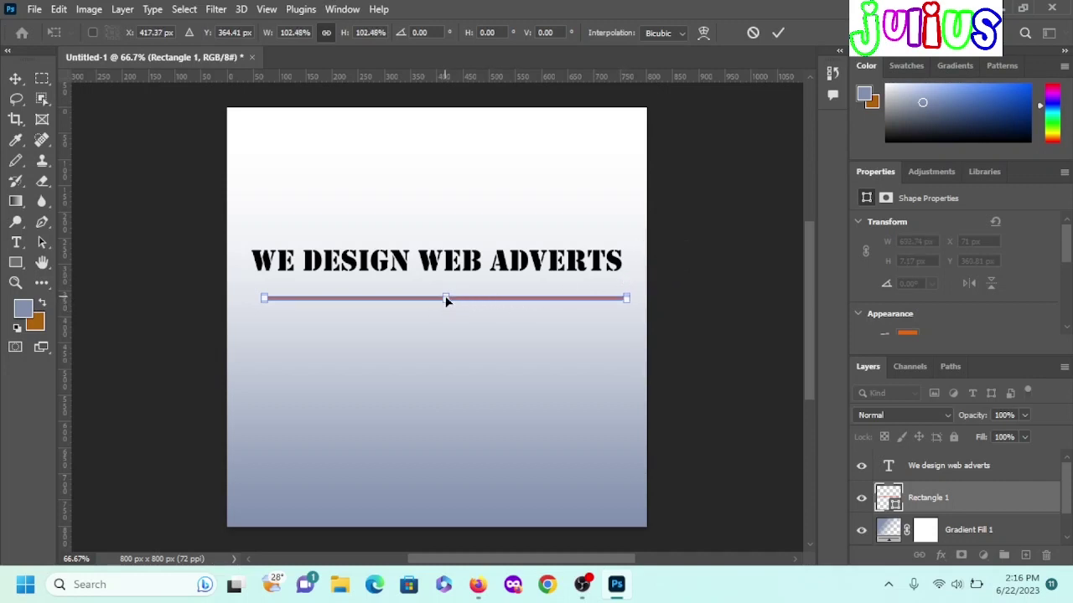
drag(445, 297, 434, 284)
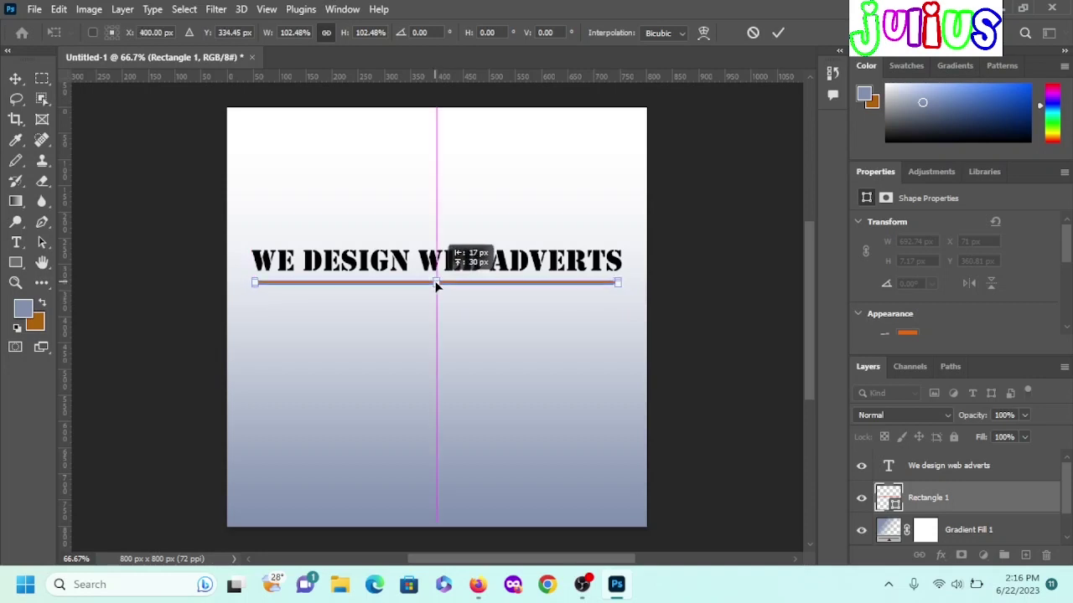
drag(435, 285, 439, 285)
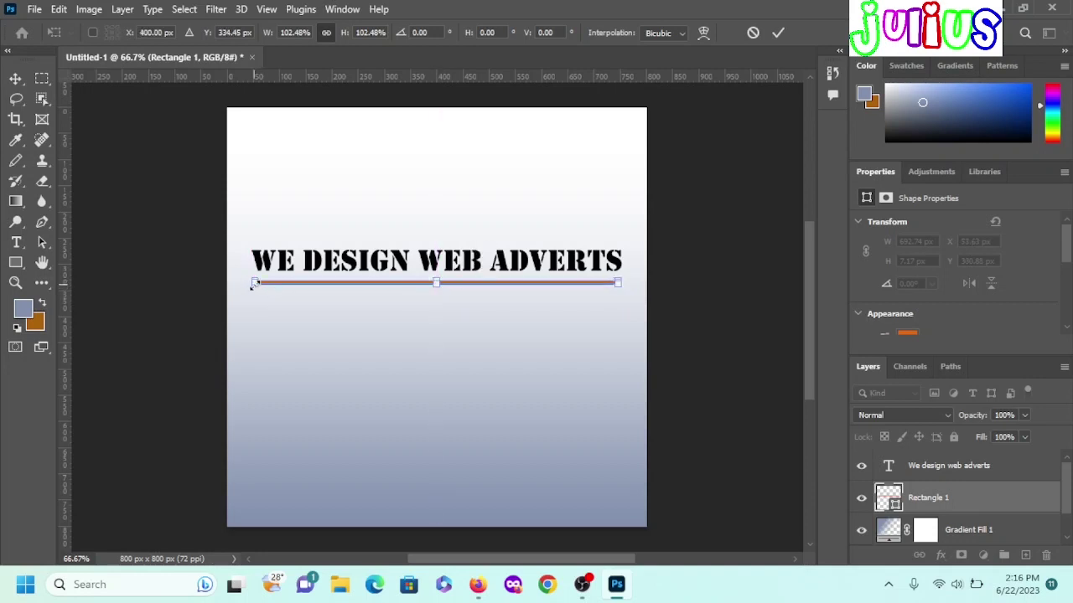
drag(254, 285, 253, 299)
drag(436, 286, 436, 285)
click(779, 34)
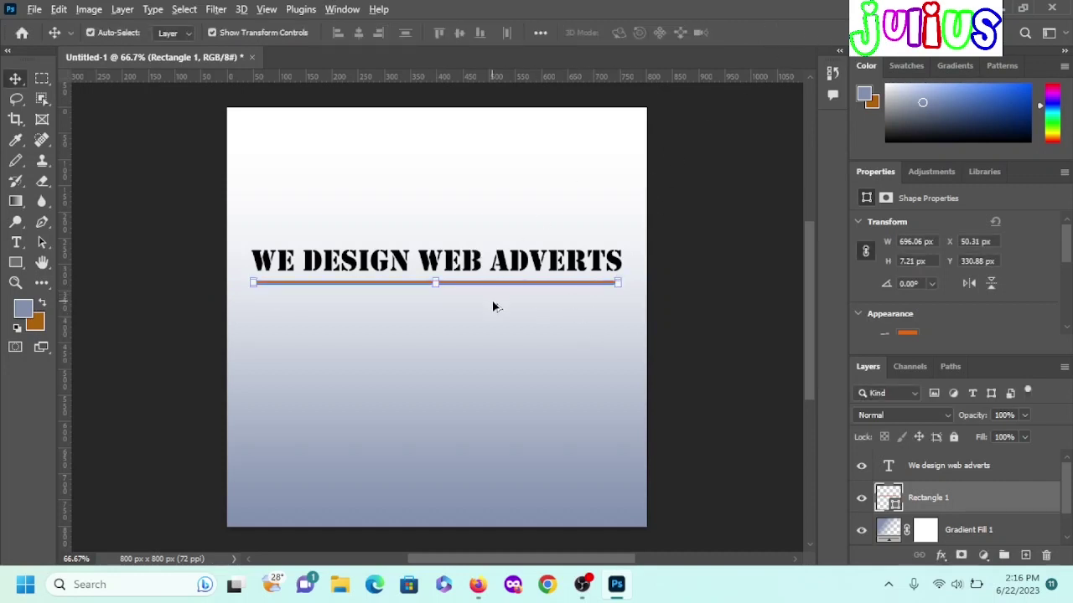
- Extend the underline to the headline's right edge and commit the transform
scroll(495, 307, up, 1)
scroll(498, 309, up, 2)
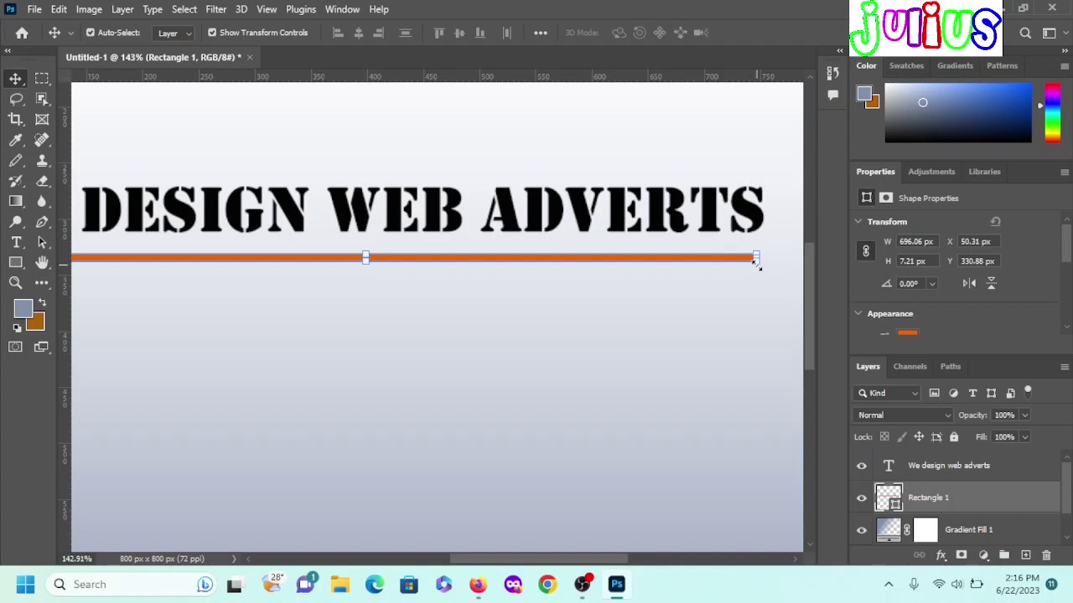
key(ctrl+t)
mouse_move(754, 259)
mouse_down()
mouse_move(760, 275)
mouse_move(756, 252)
mouse_up()
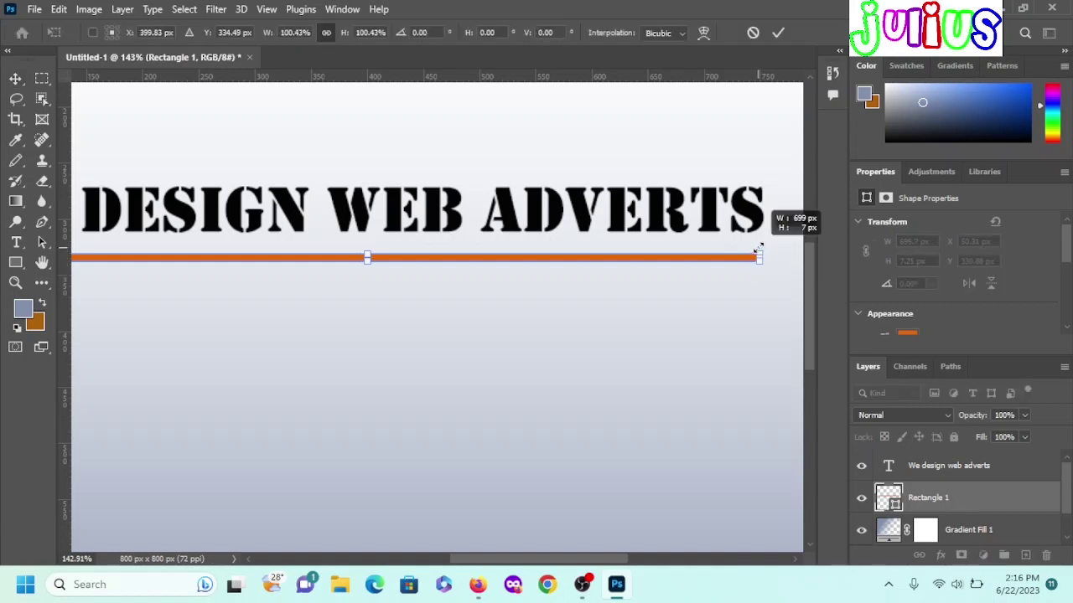
scroll(600, 335, down, 2)
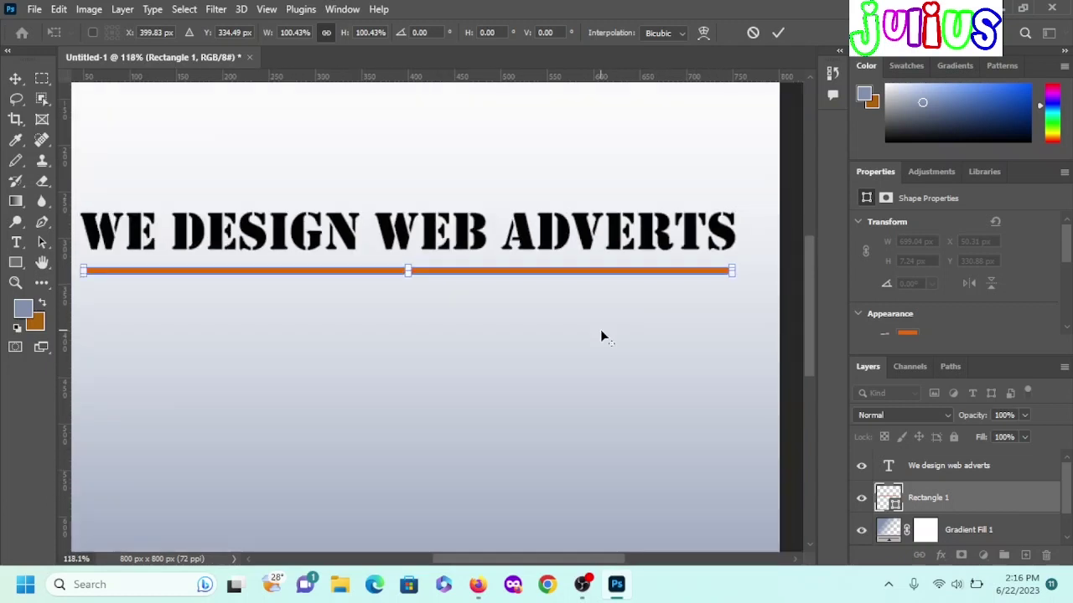
scroll(600, 335, down, 2)
scroll(602, 341, up, 1)
scroll(602, 341, down, 1)
scroll(602, 335, down, 1)
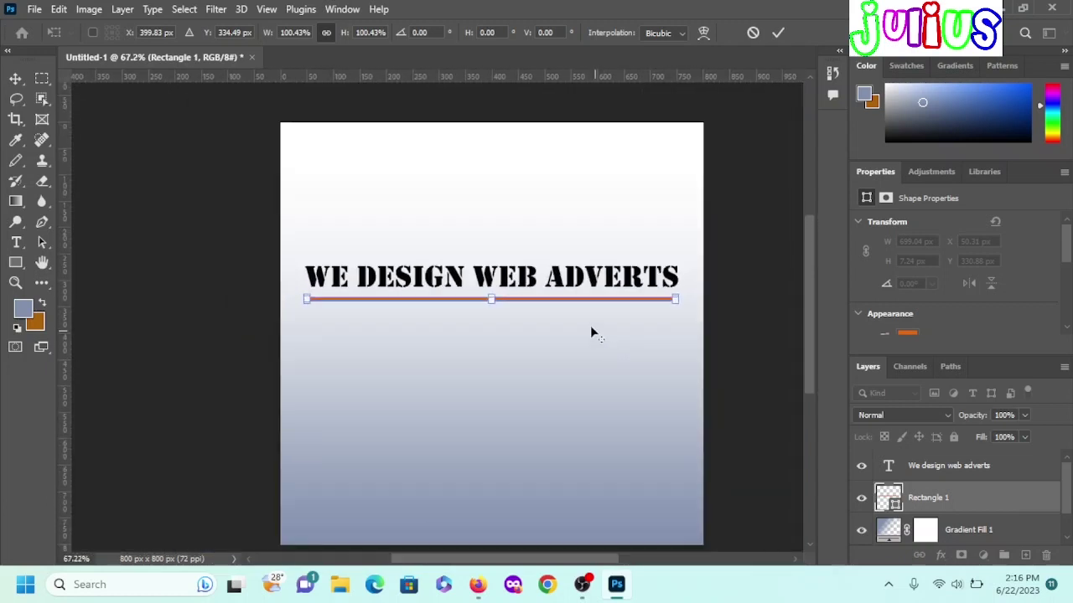
scroll(590, 325, down, 1)
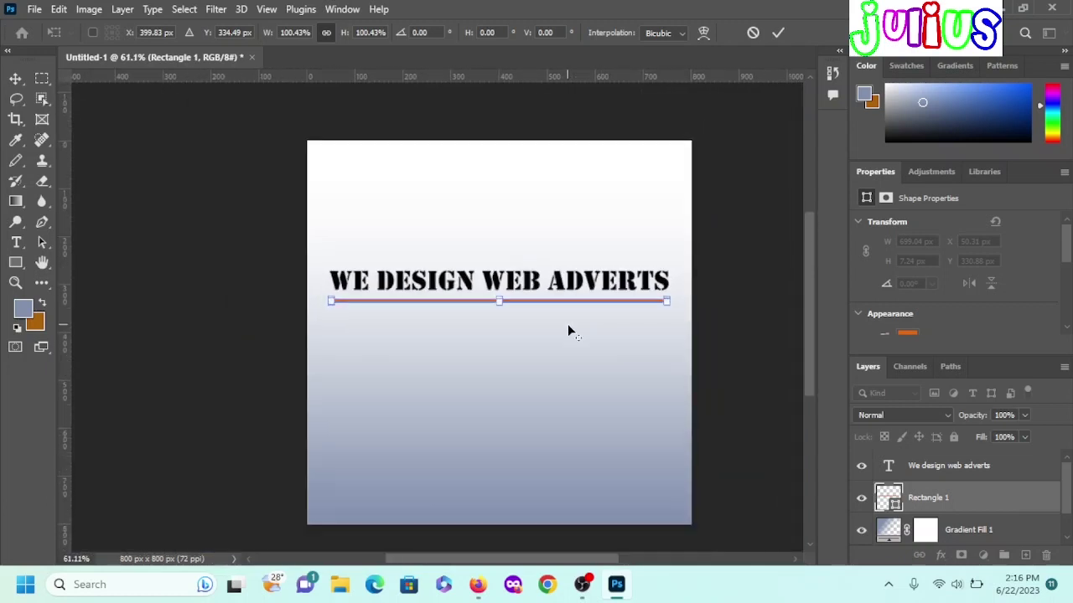
click(779, 33)
click(516, 346)
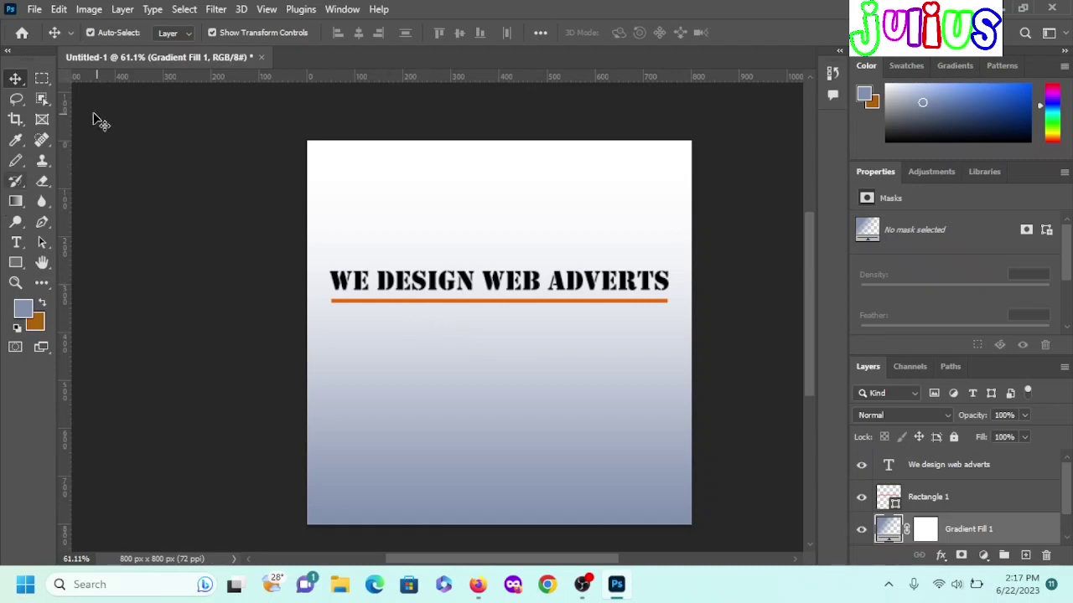
- Add a 12 pt Stencil subtitle reading 'FOR BETTER DESIGNS' below the underline
click(17, 243)
click(379, 352)
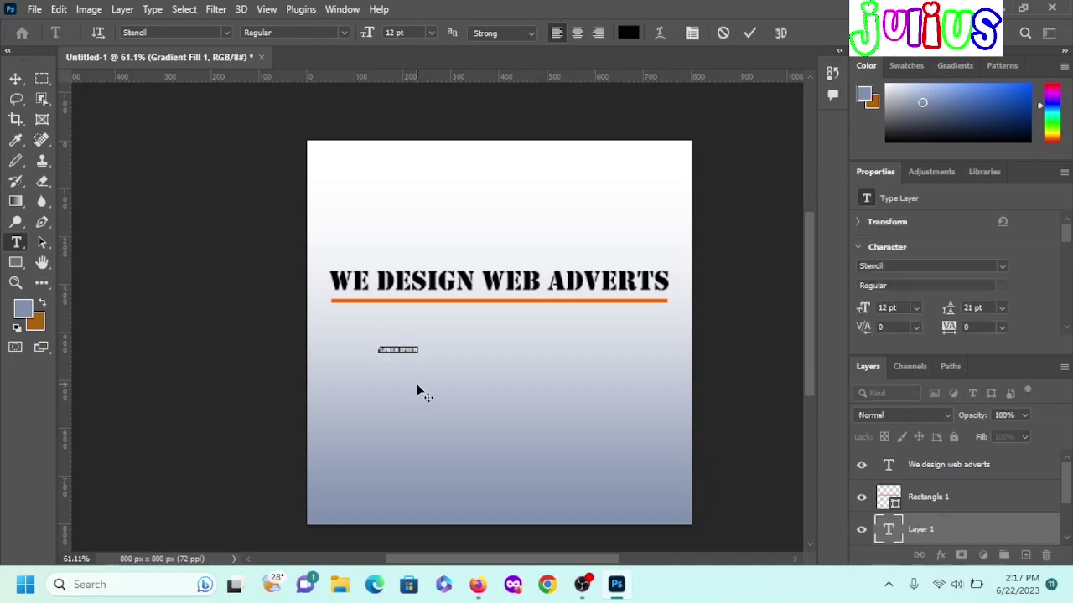
key(BackSpace)
text(ou)
key(BackSpace)
text(ES)
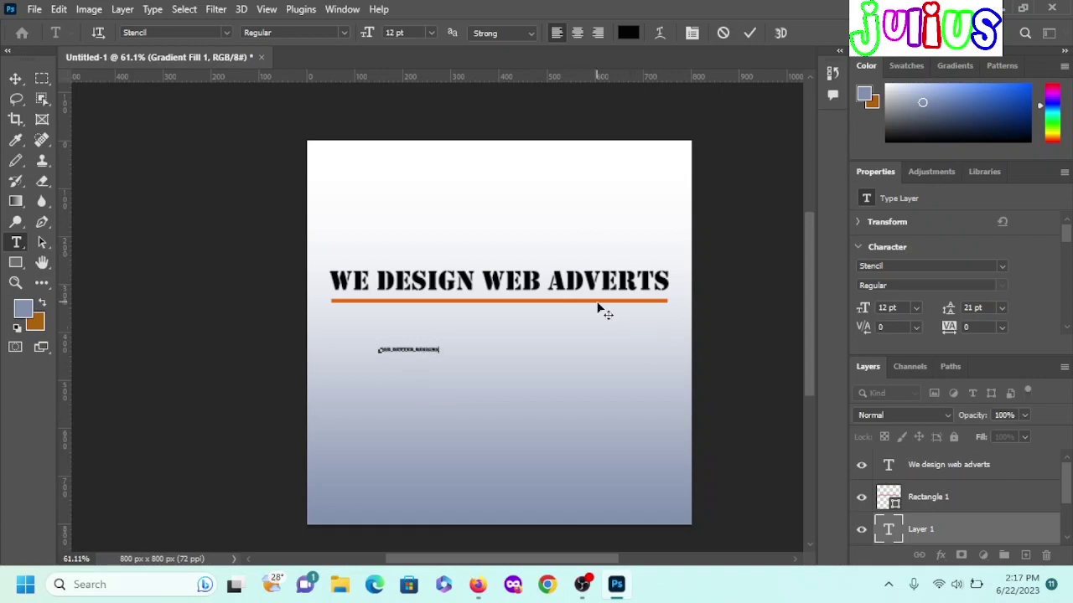
click(750, 33)
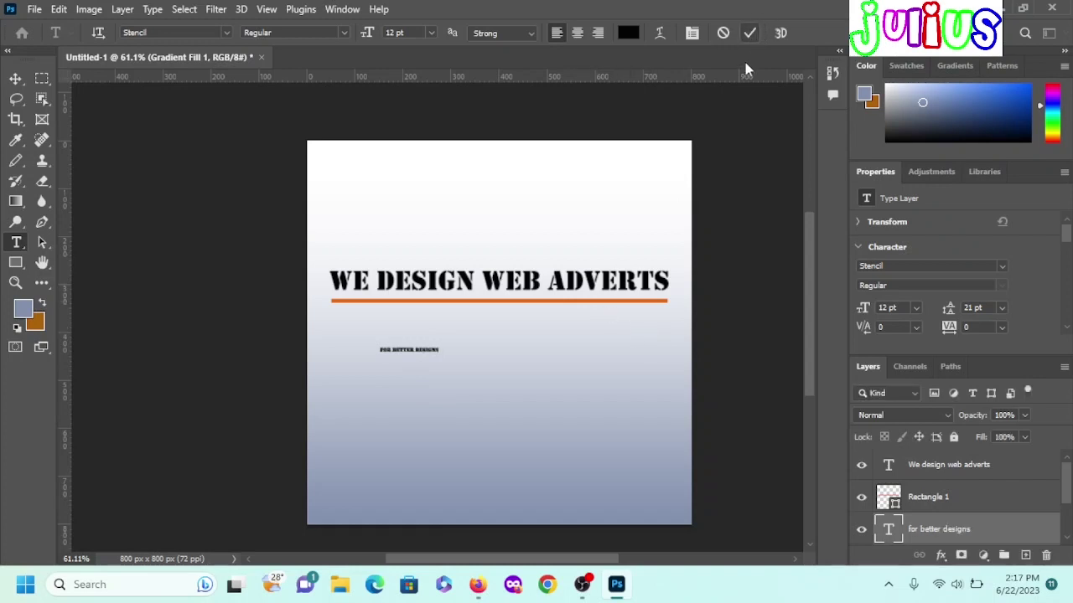
- Scale the subtitle up to 47.64 pt and centre it just under the underline
click(15, 79)
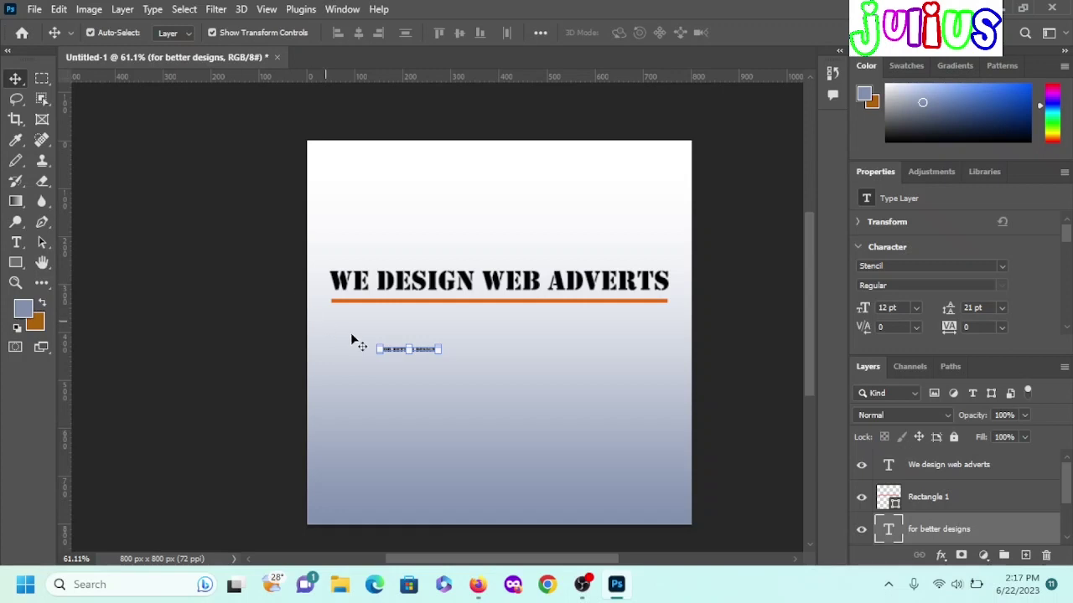
click(441, 344)
mouse_move(441, 343)
mouse_down()
mouse_move(549, 321)
mouse_move(618, 322)
mouse_up()
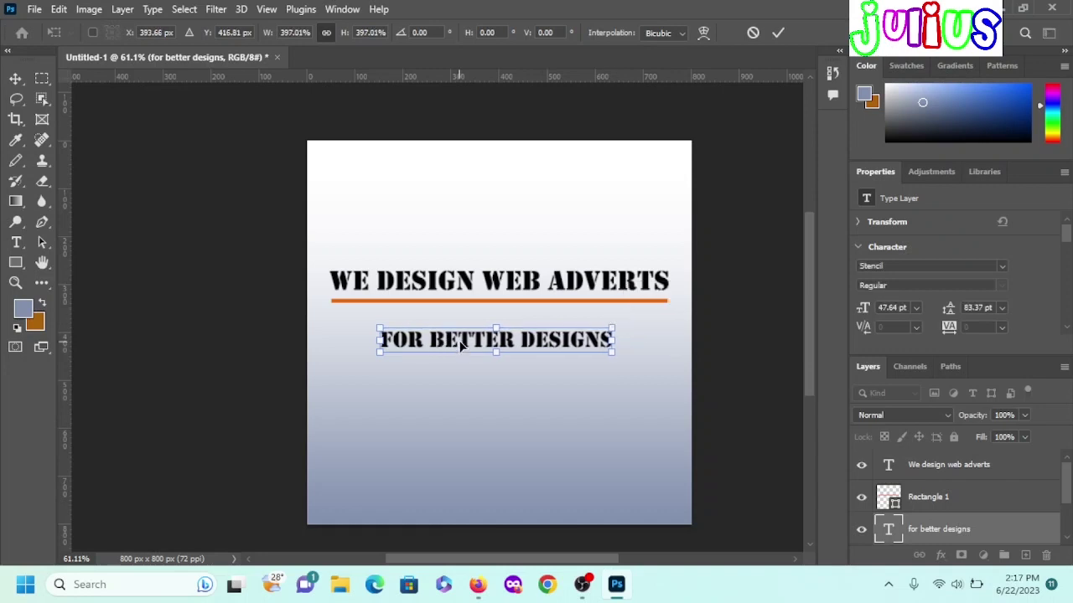
drag(461, 341, 456, 326)
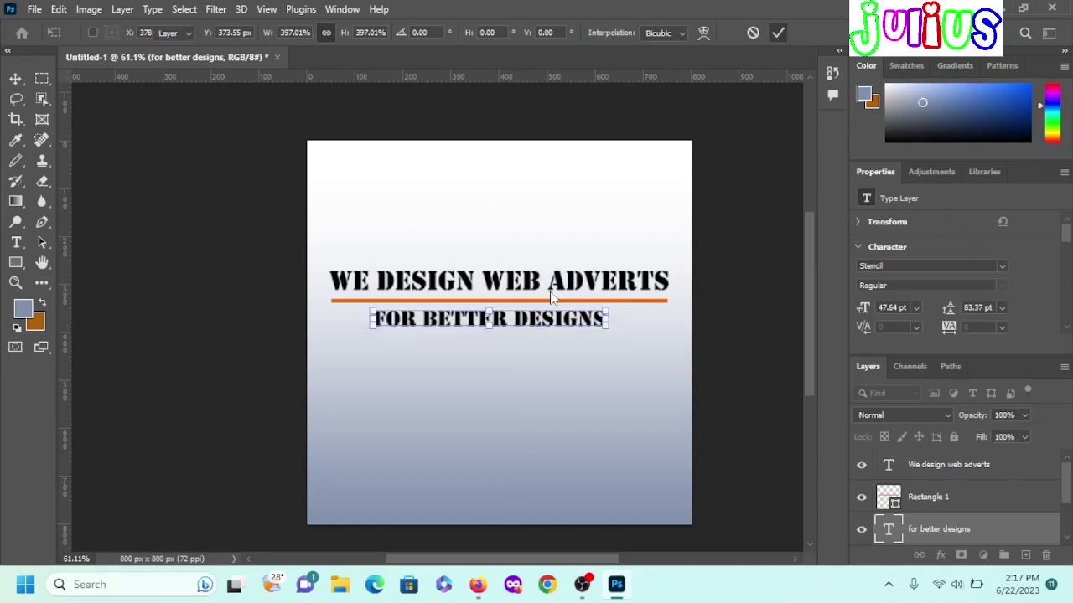
click(778, 32)
double_click(518, 321)
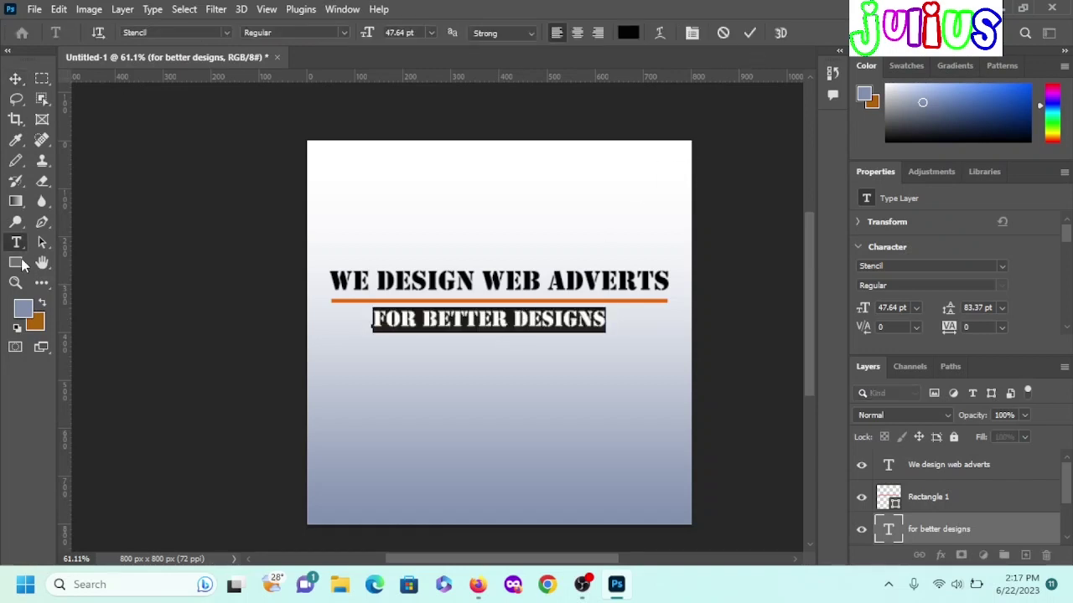
- Switch the subtitle font to Bahnschrift and scale it up to 137%
click(226, 32)
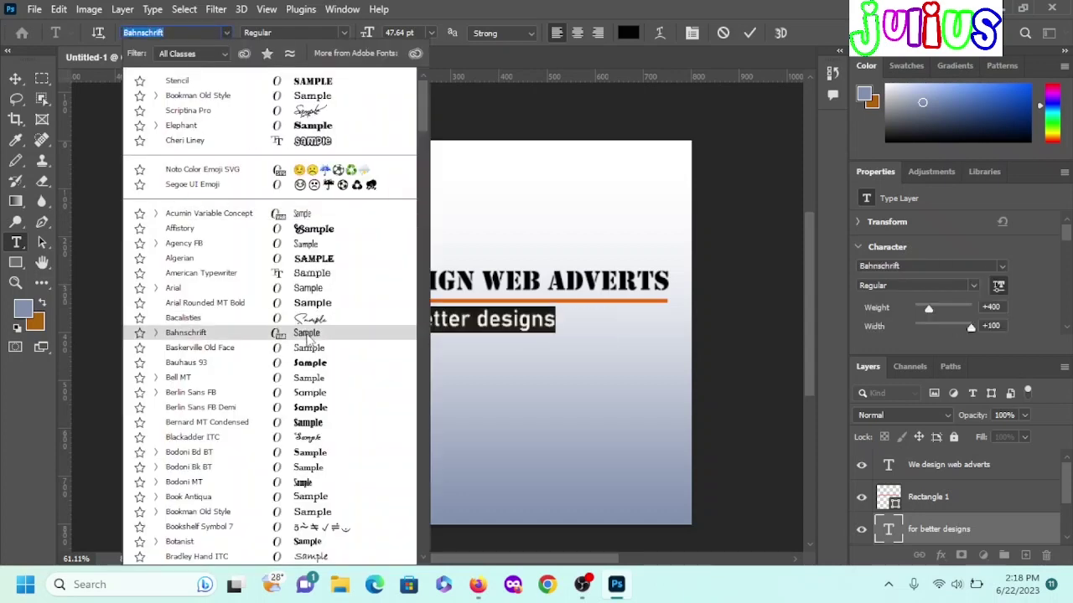
click(307, 338)
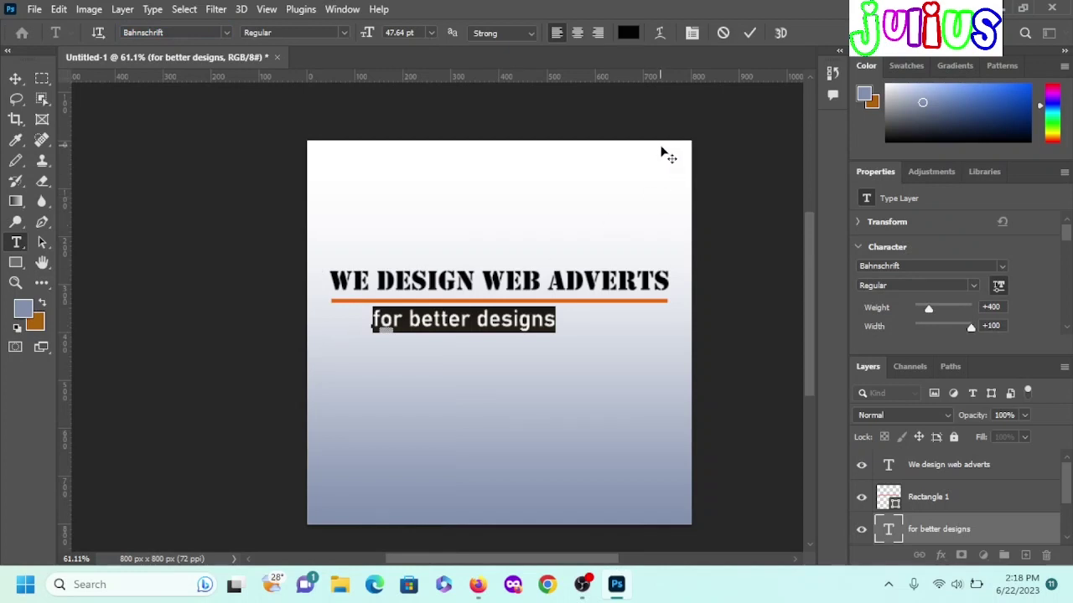
click(751, 33)
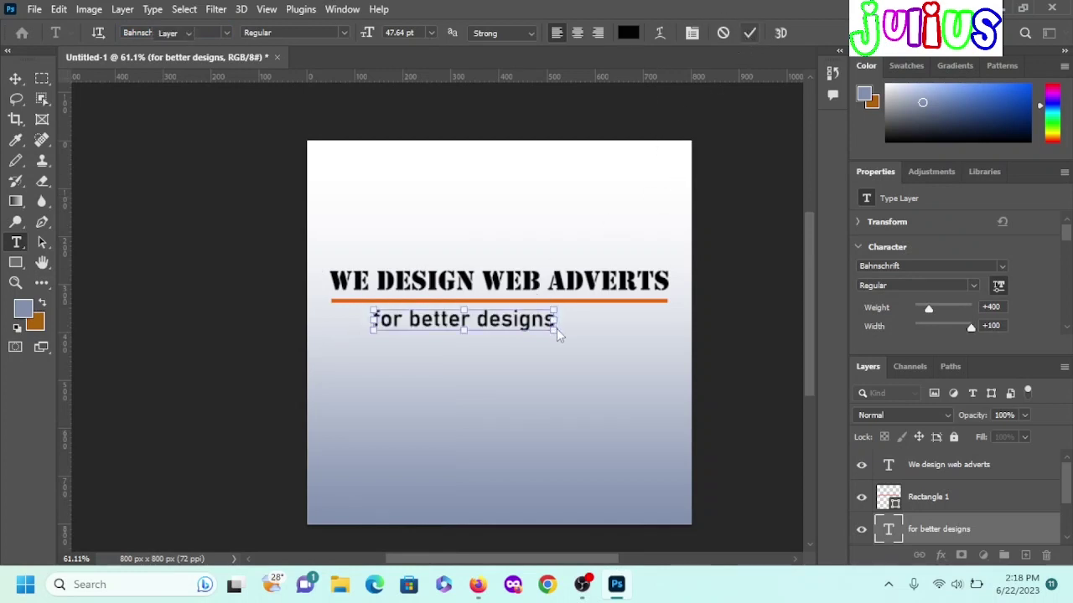
key(v)
key(ctrl+t)
drag(559, 319, 621, 326)
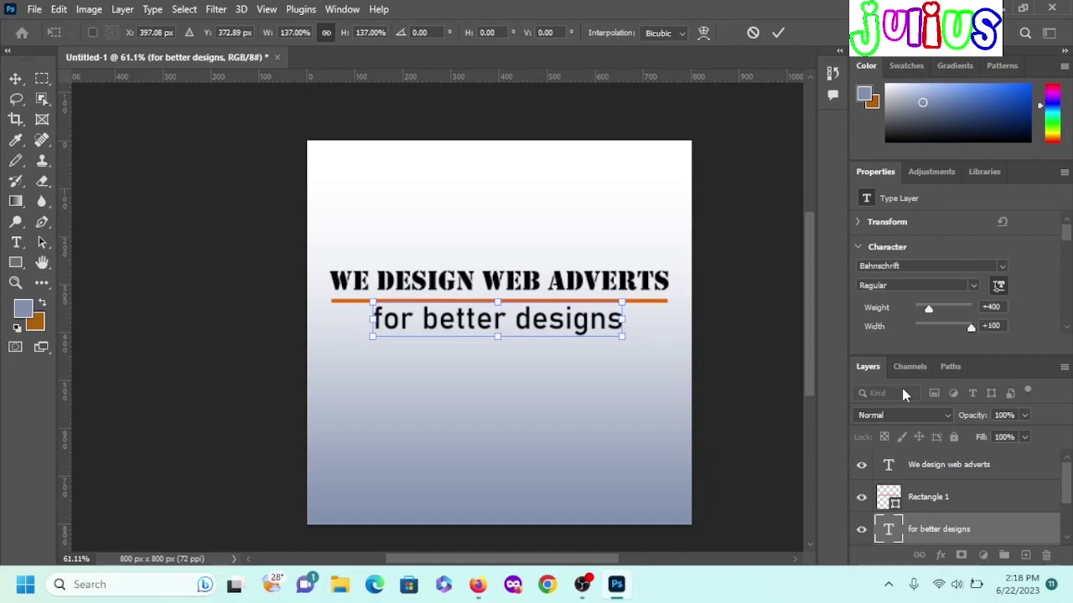
click(778, 33)
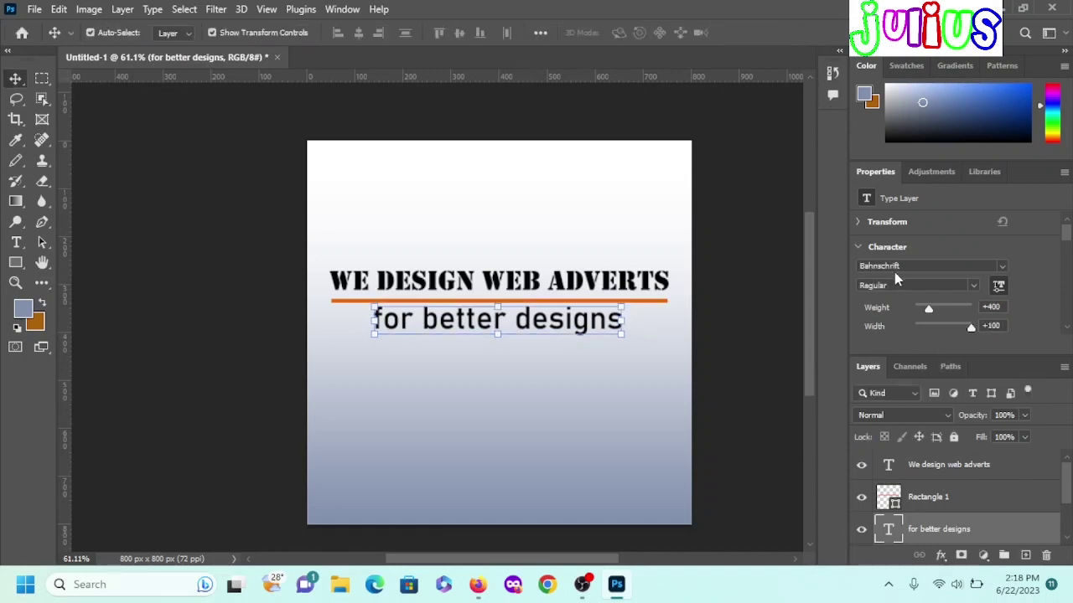
- Set the subtitle's tracking to 140 and centre it under the underline
scroll(894, 268, down, 2)
scroll(894, 267, up, 2)
click(874, 249)
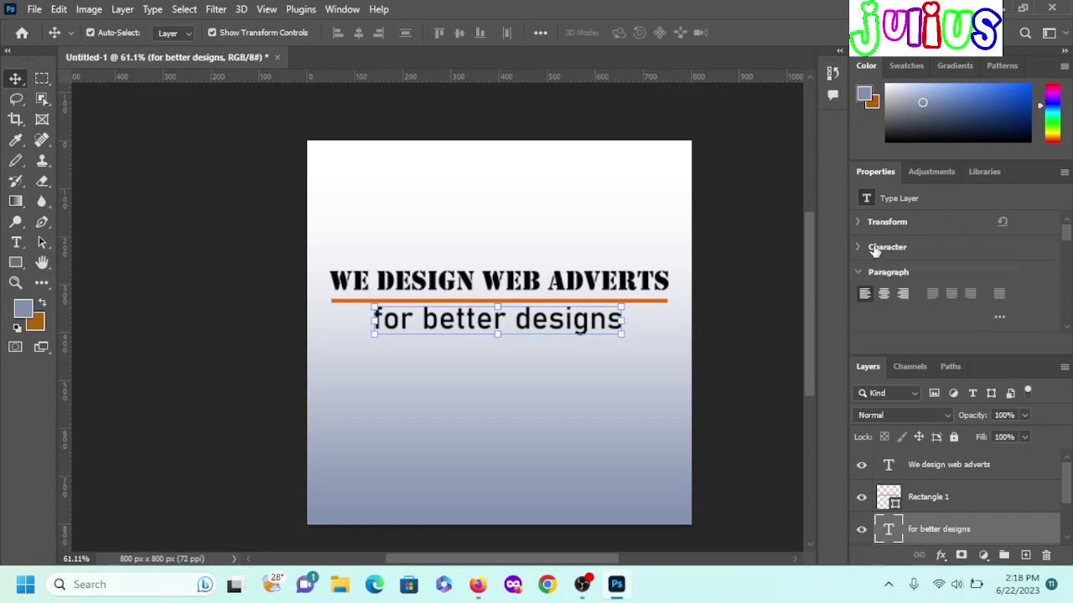
click(874, 248)
scroll(937, 291, down, 1)
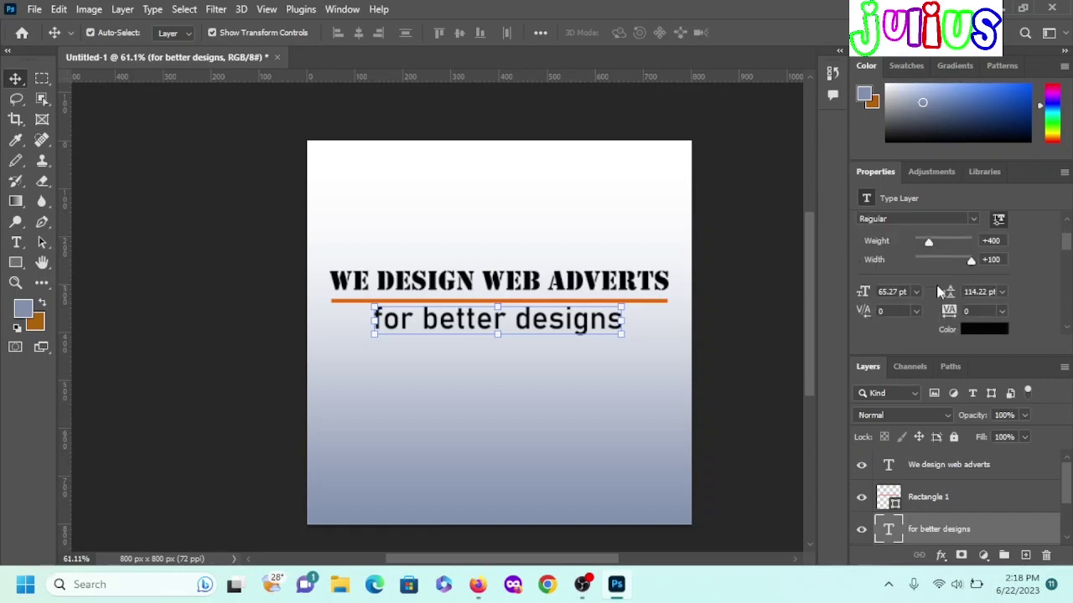
scroll(936, 291, down, 1)
scroll(937, 293, down, 1)
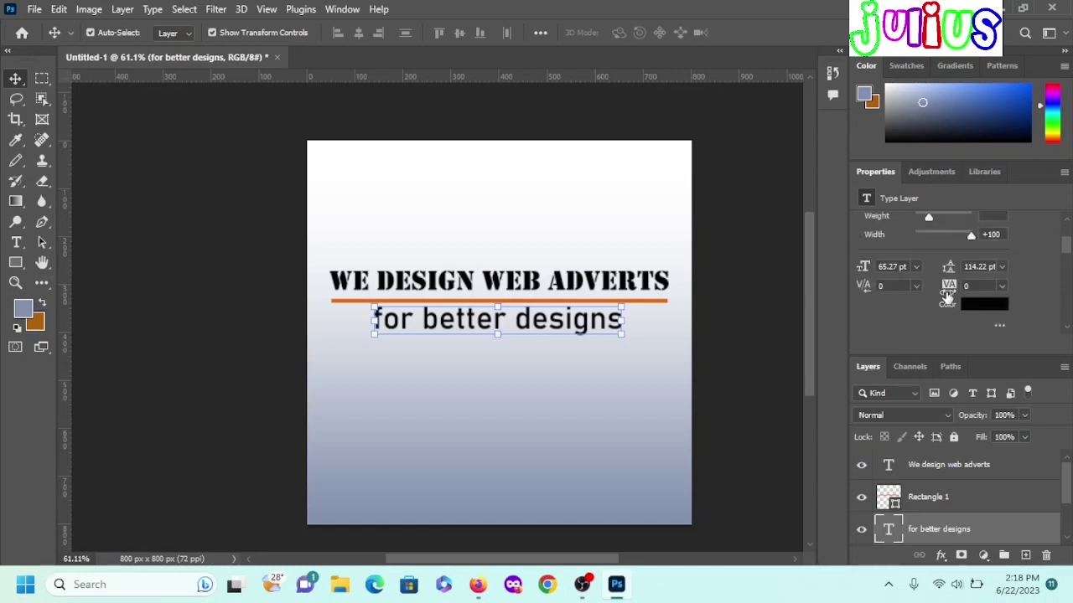
drag(950, 293, 955, 295)
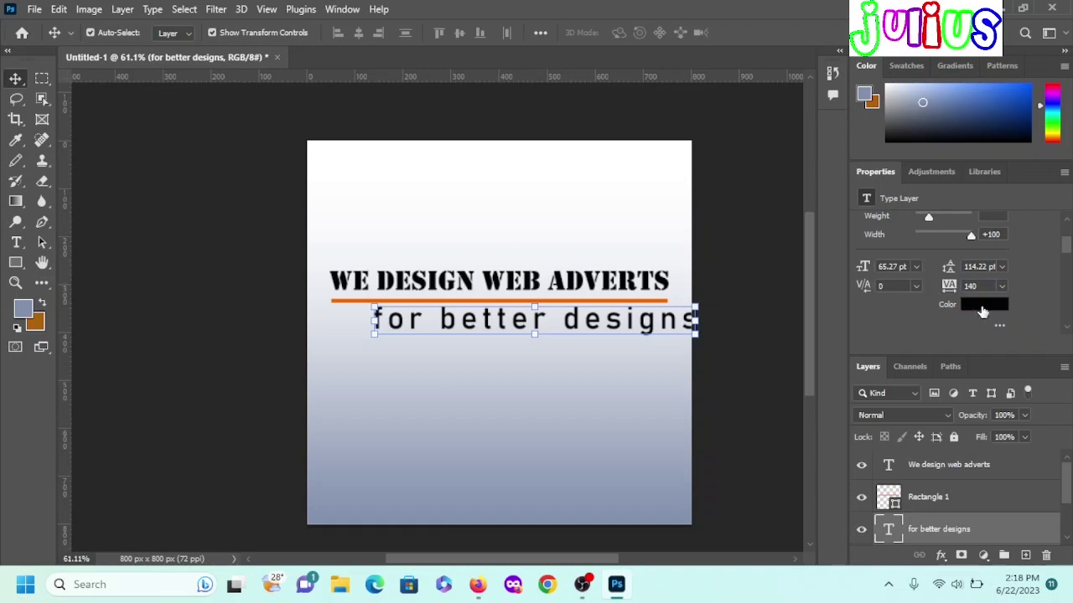
drag(581, 325, 551, 324)
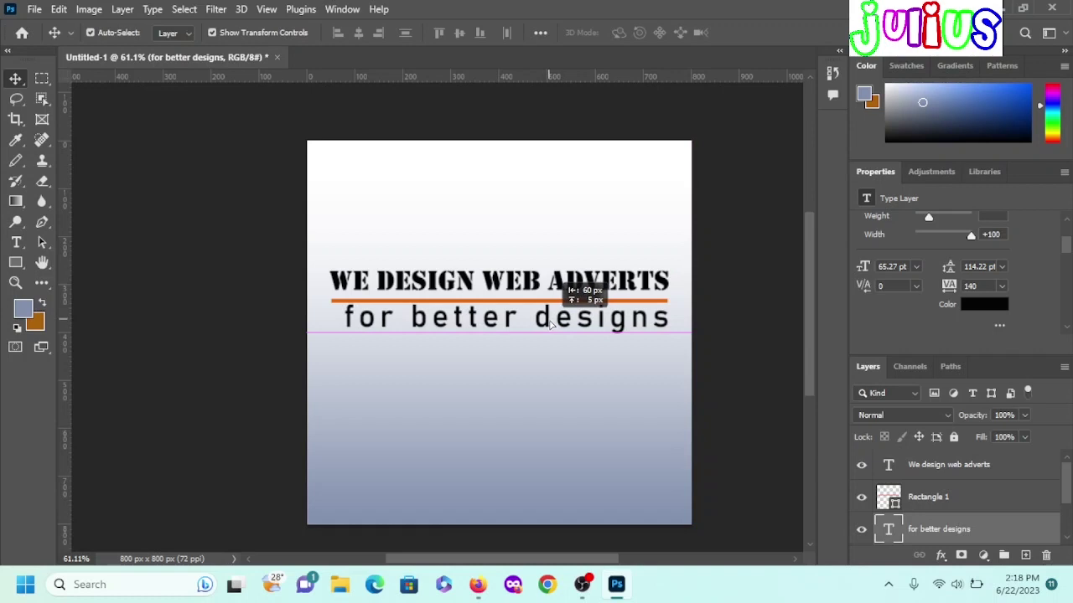
drag(550, 326, 546, 325)
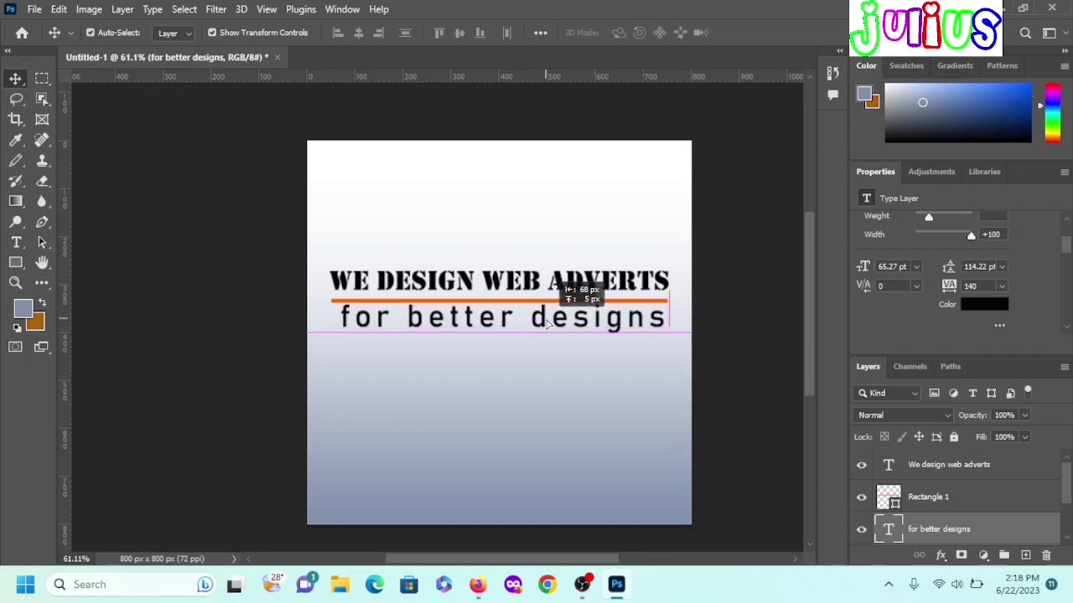
click(519, 374)
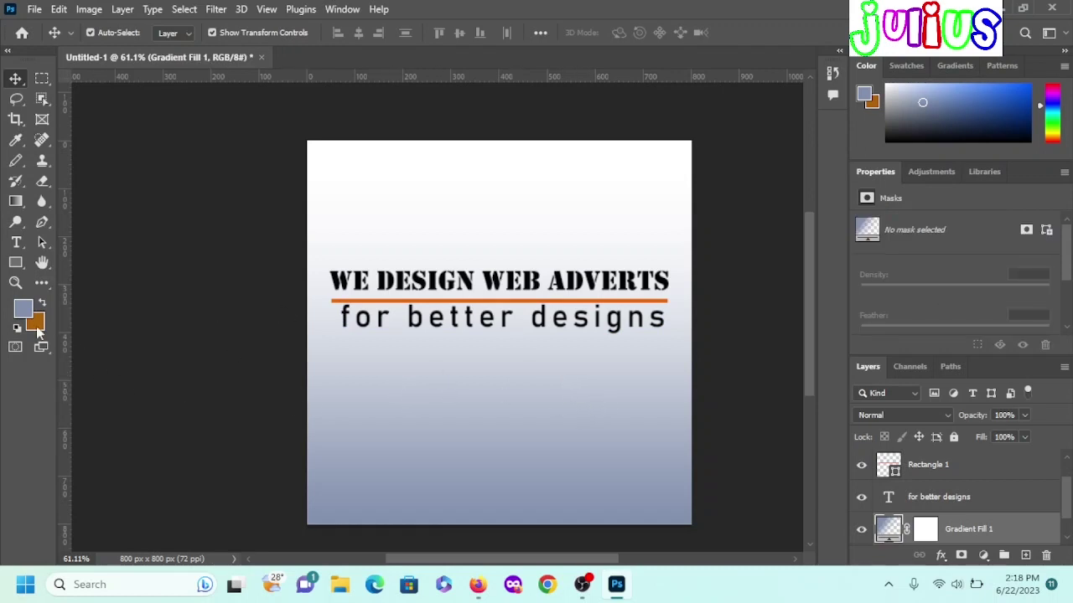
- Add a 'contact us' text line in Scriptina Pro below the subtitle
click(15, 243)
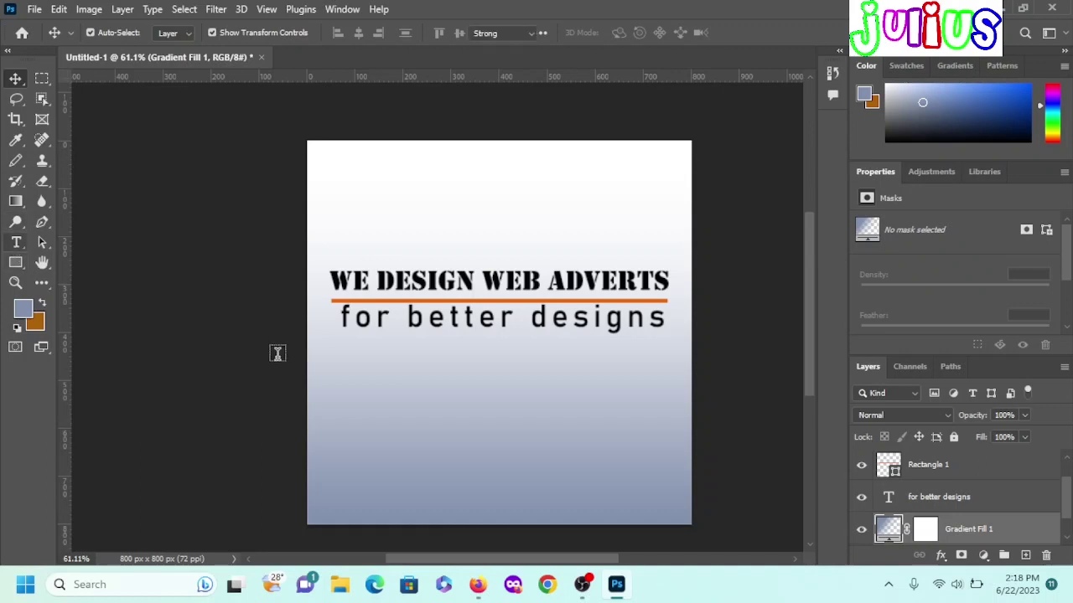
click(419, 410)
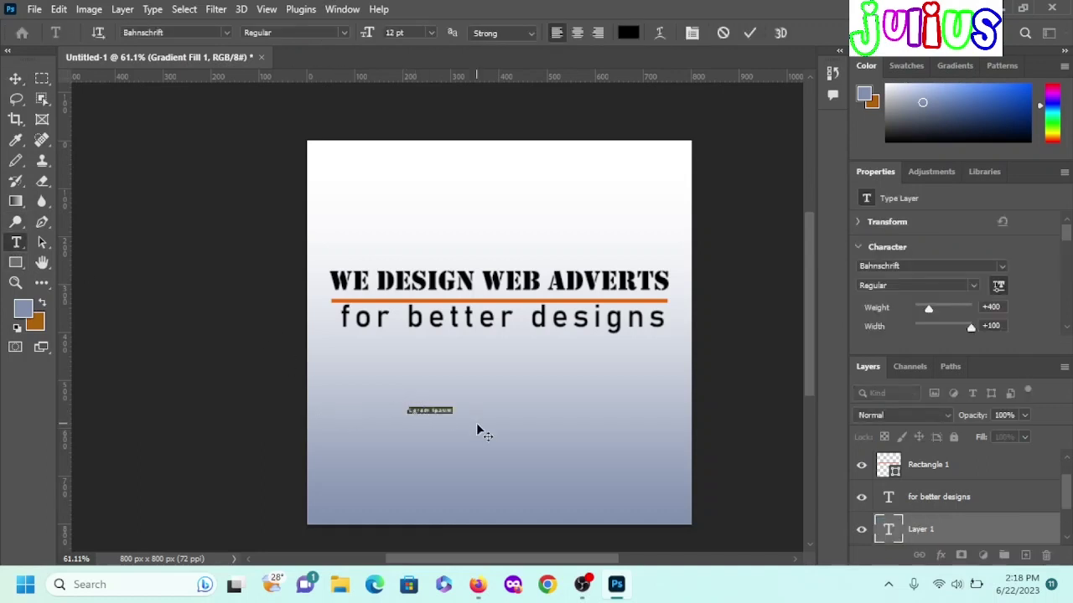
click(228, 33)
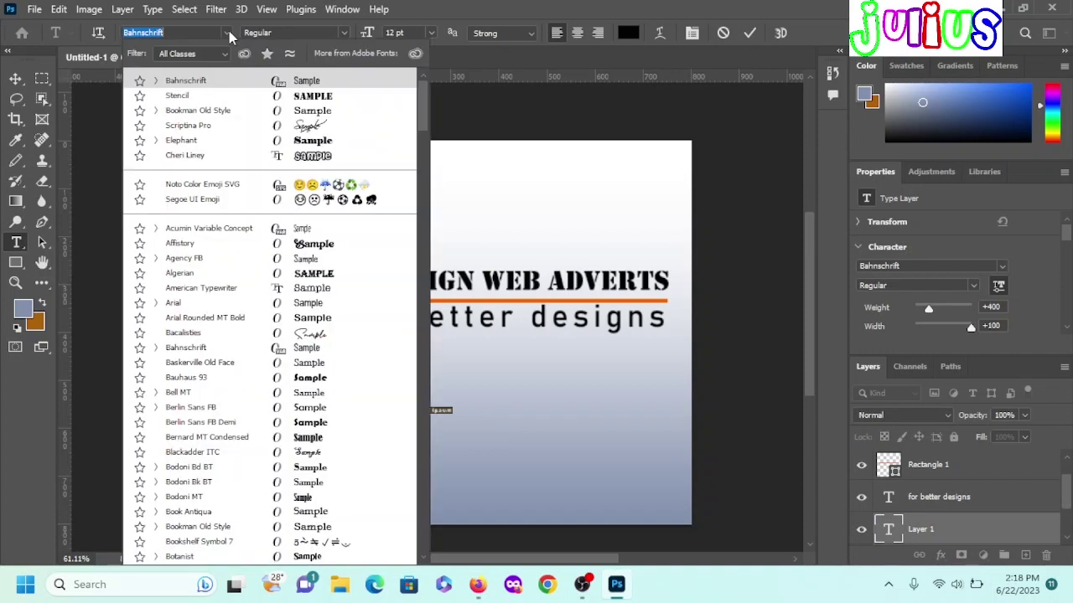
click(193, 126)
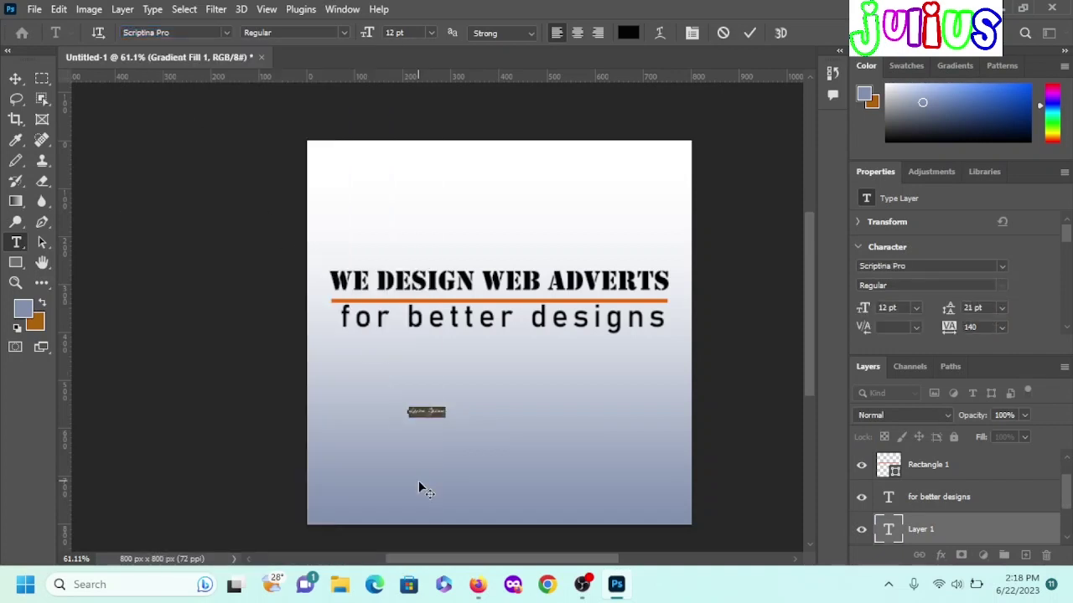
key(BackSpace)
text(contact us)
click(749, 33)
- Enlarge the 'contact us' text to 63.98 pt and position it below the subtitle
click(15, 78)
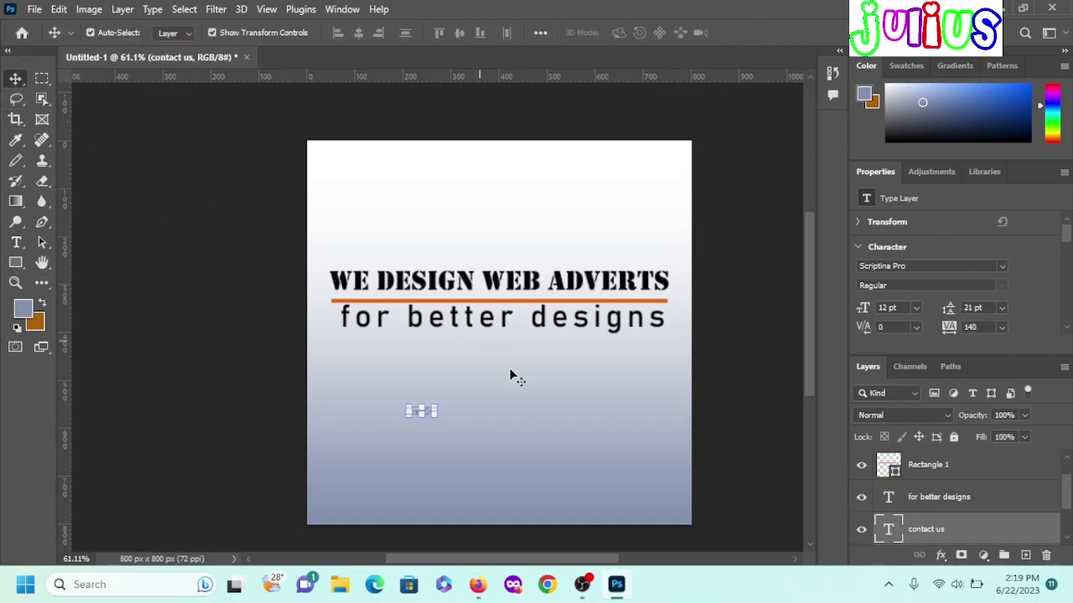
drag(437, 404, 560, 366)
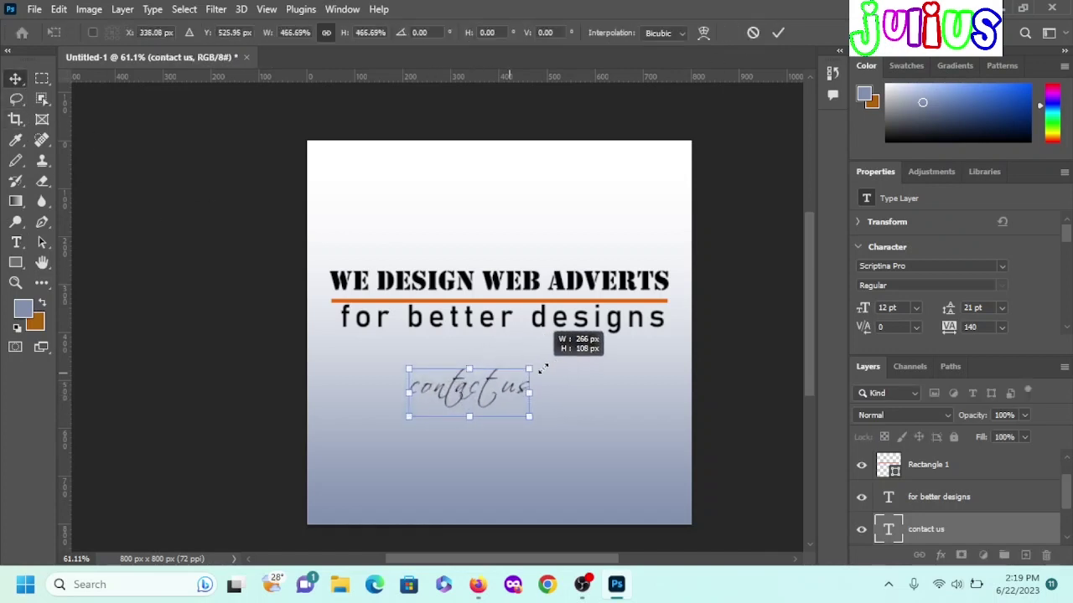
mouse_move(475, 404)
mouse_down()
mouse_move(408, 437)
mouse_move(399, 461)
mouse_up()
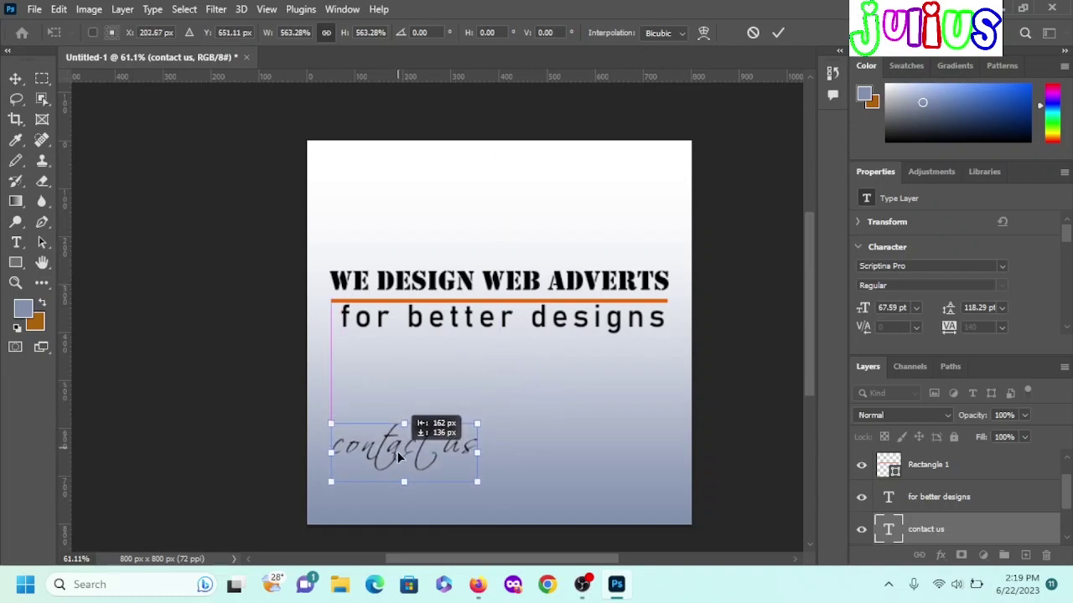
drag(399, 463, 476, 432)
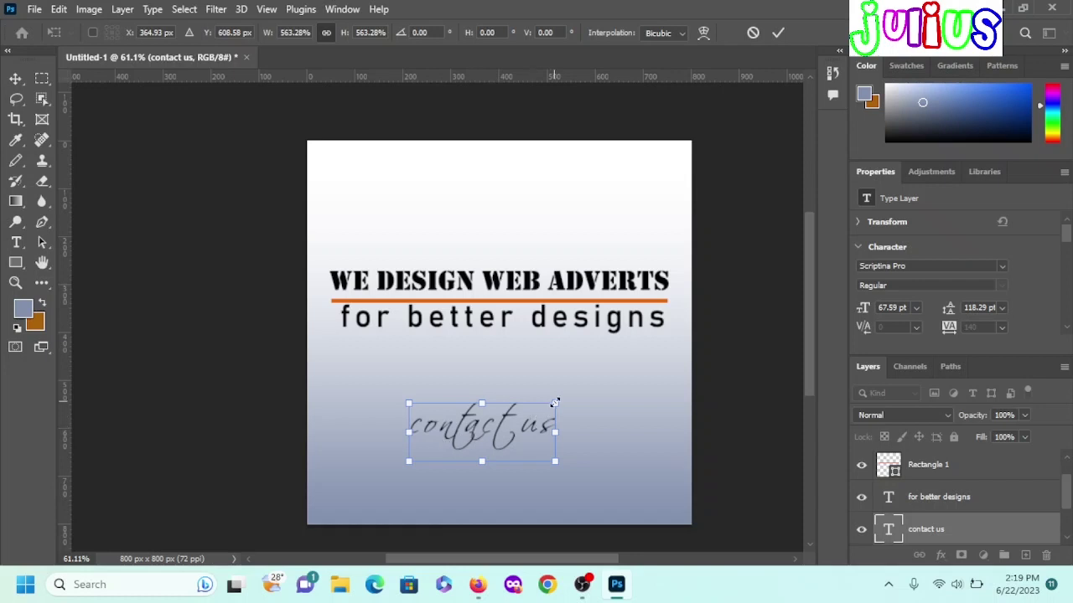
drag(555, 403, 590, 389)
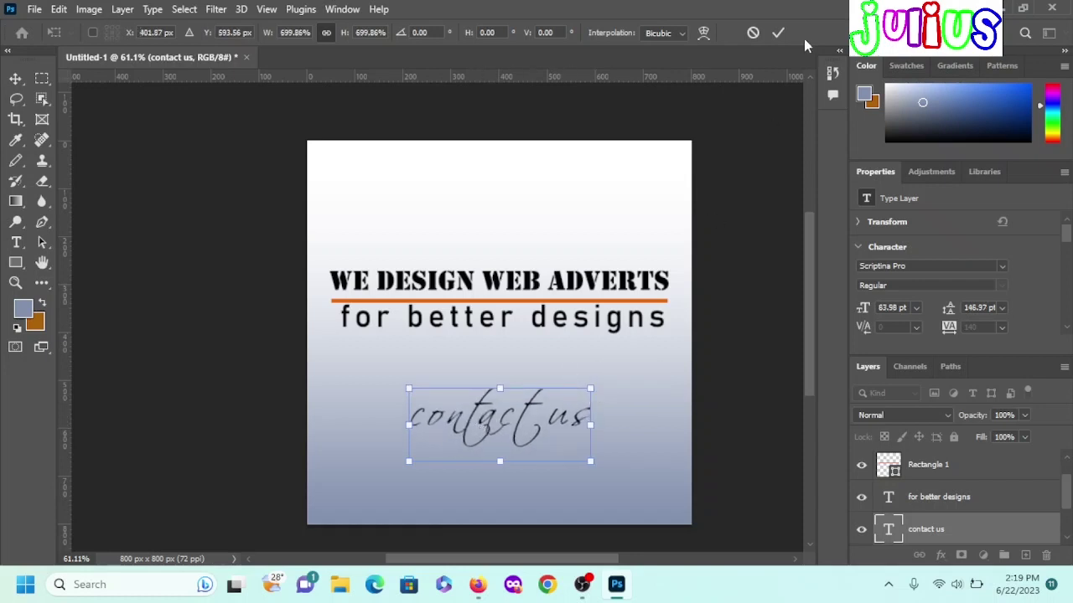
click(777, 33)
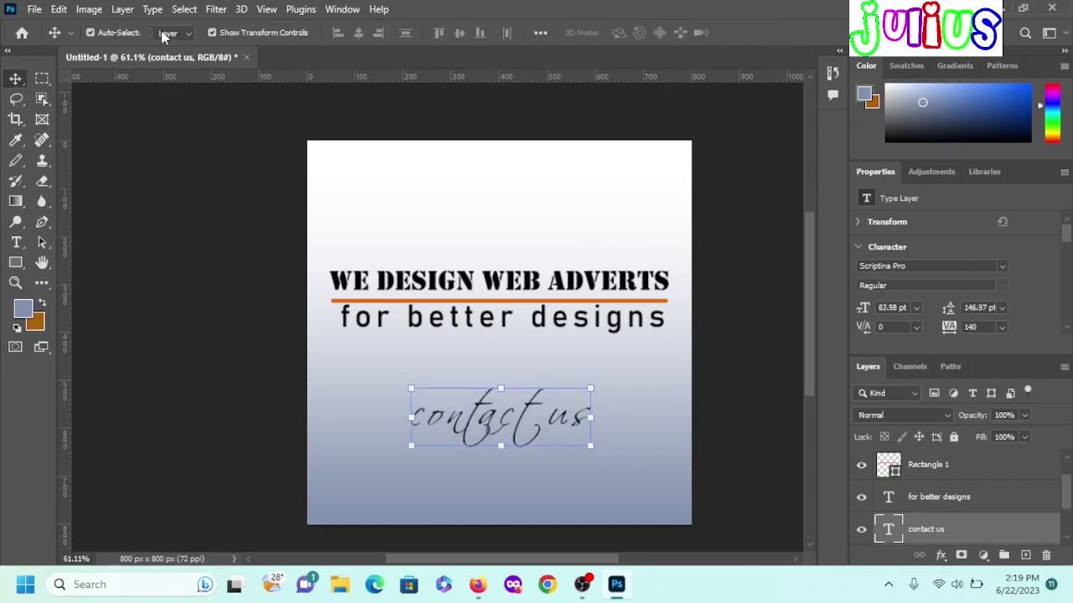
- Colour 'contact us' red (#f70d18) and move it up-left beneath the subtitle
double_click(484, 426)
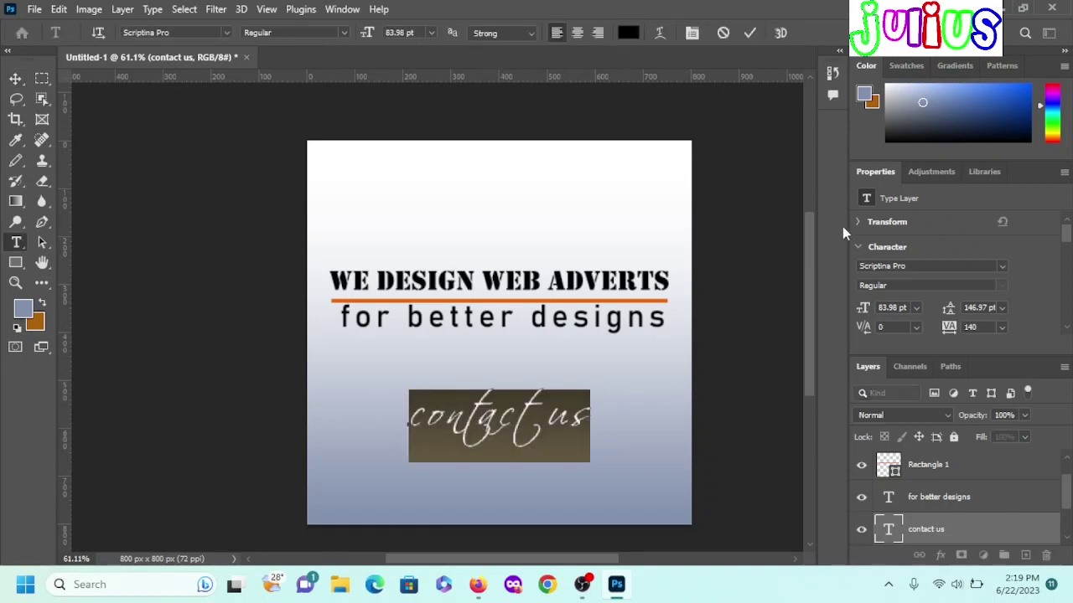
click(630, 32)
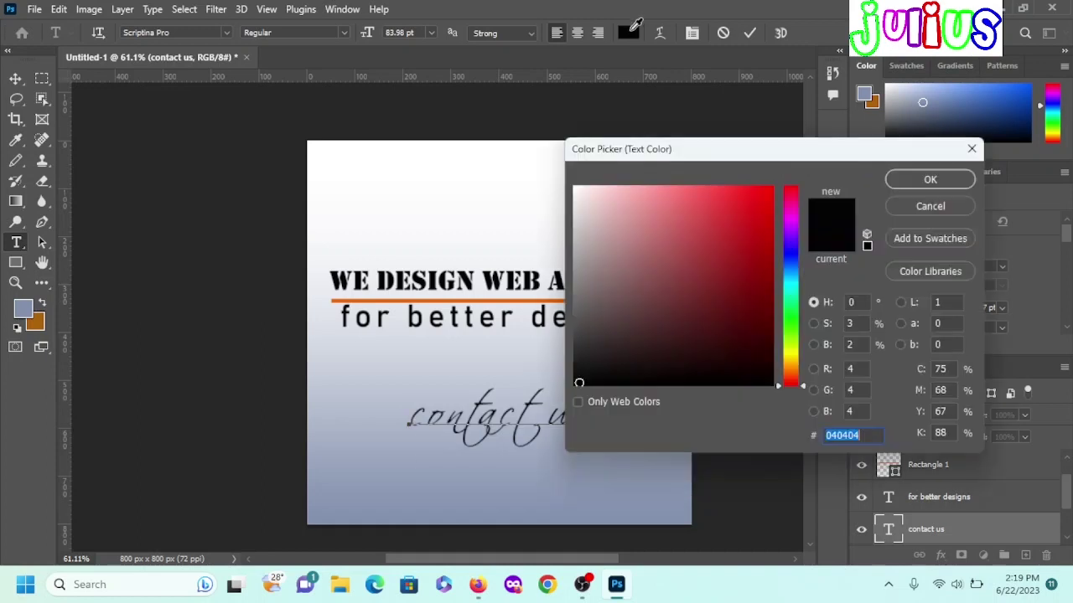
click(747, 305)
drag(747, 305, 771, 184)
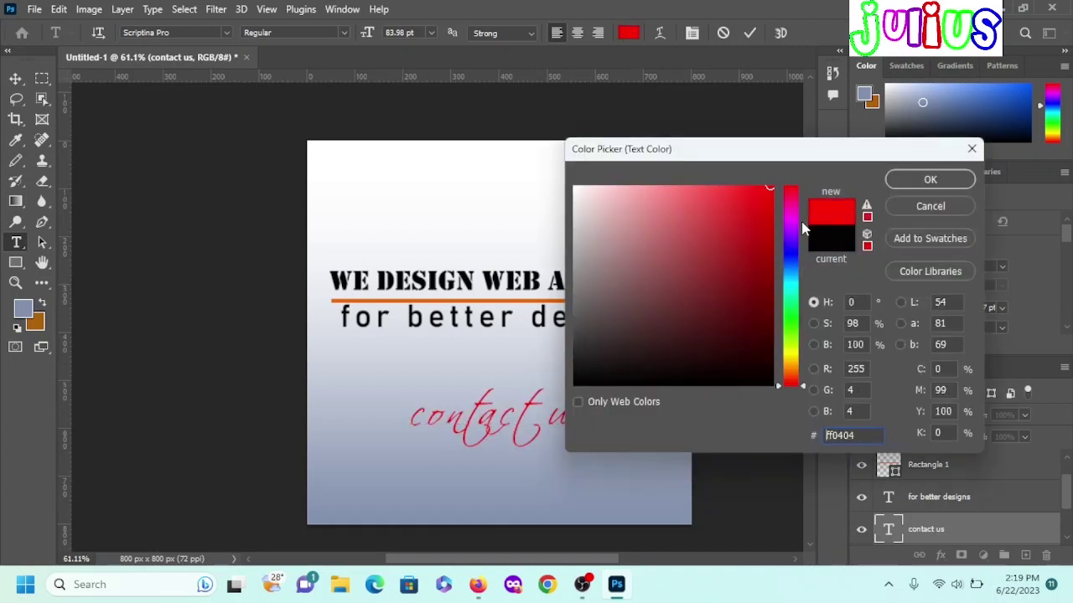
click(789, 198)
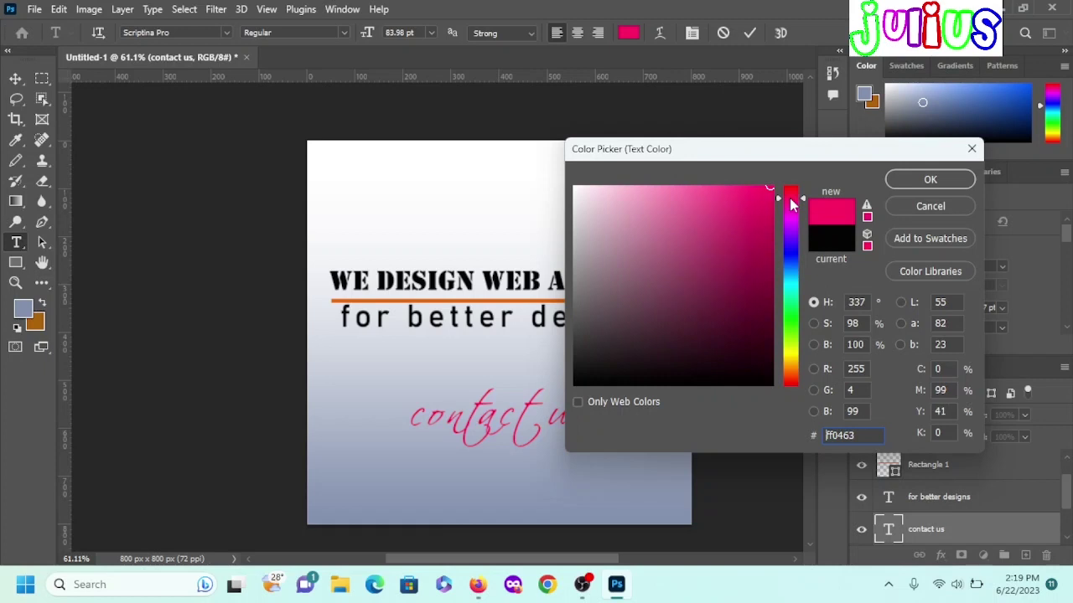
click(746, 192)
drag(790, 197, 769, 216)
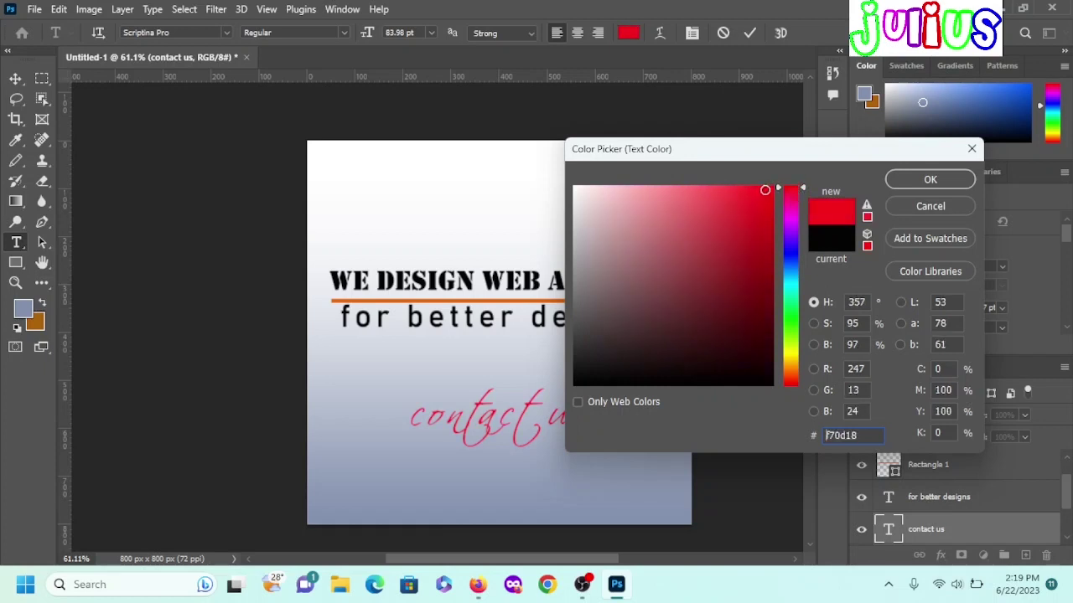
click(915, 184)
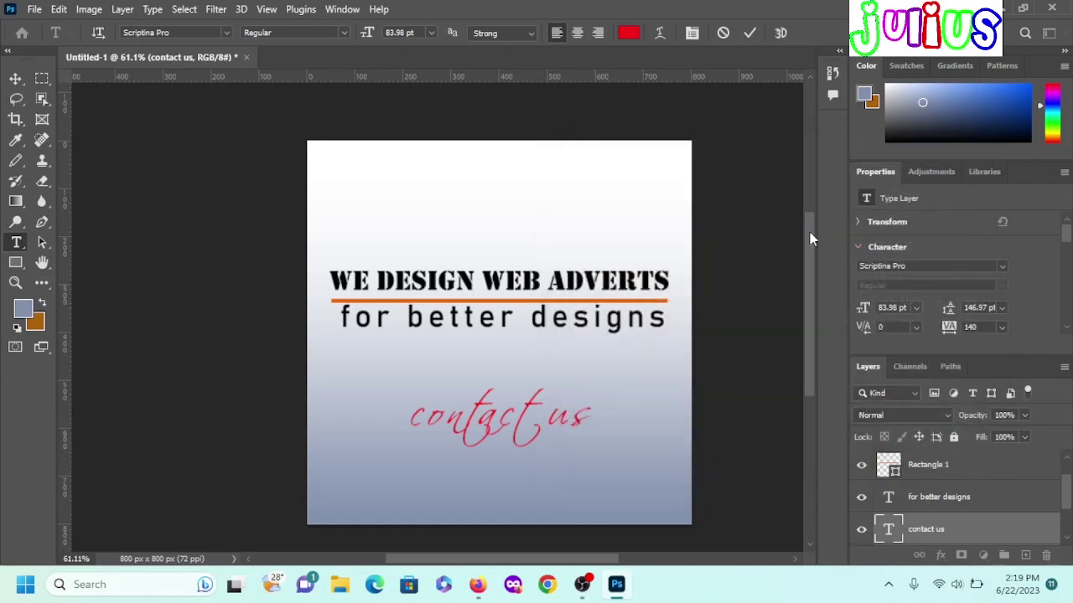
click(16, 79)
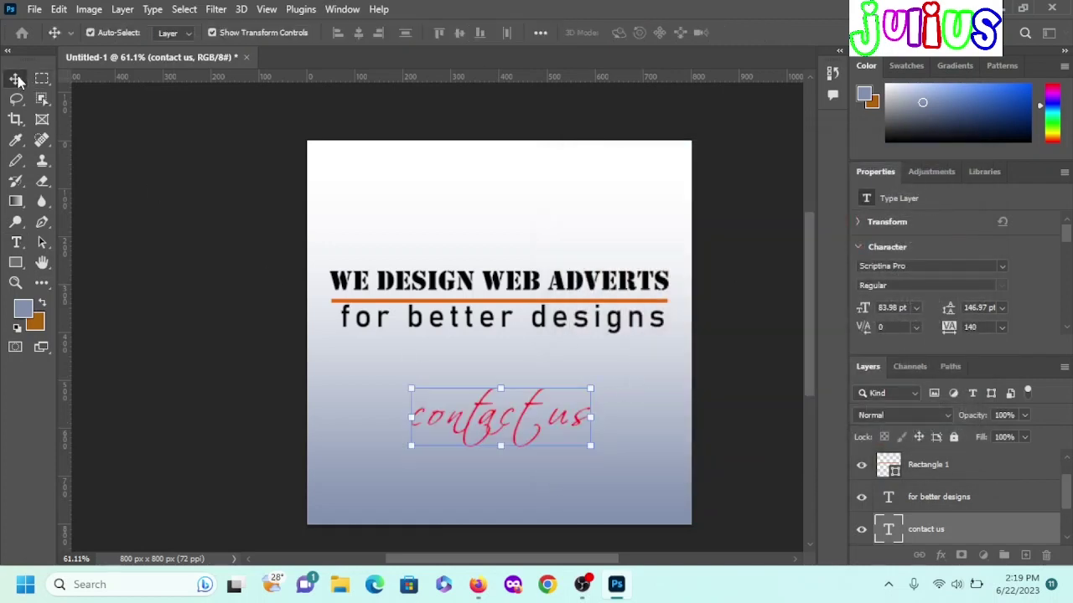
drag(483, 413, 414, 362)
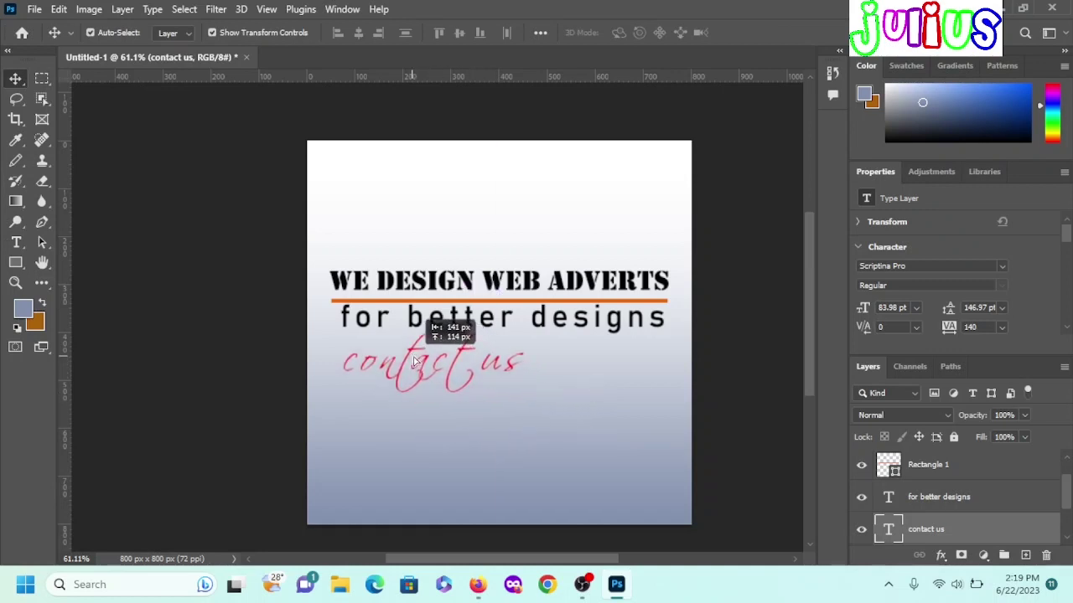
- Add a new text layer below 'contact us' containing the contact details
click(445, 448)
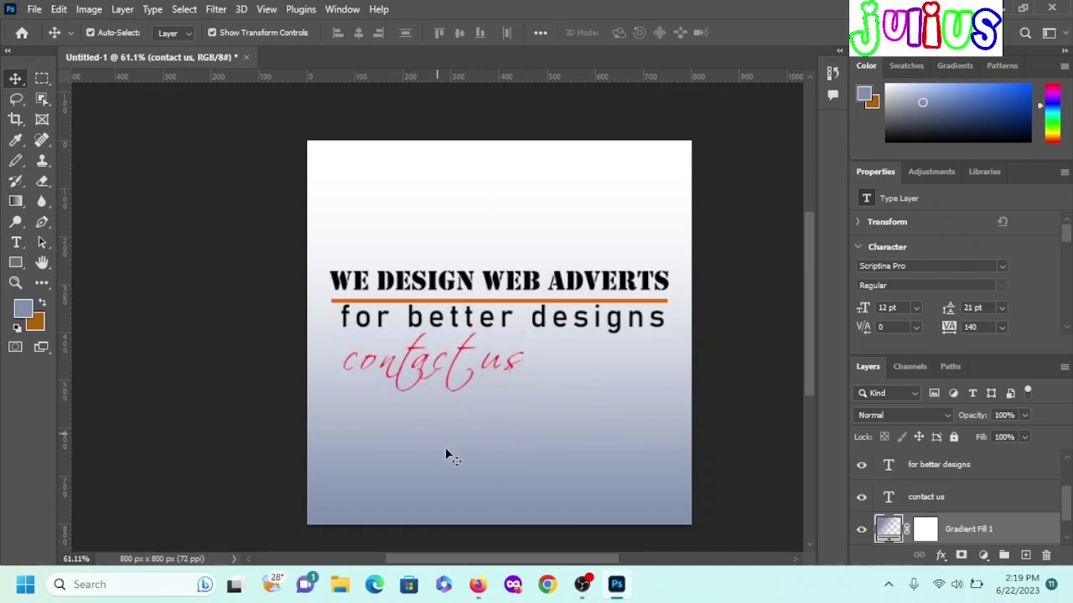
click(15, 242)
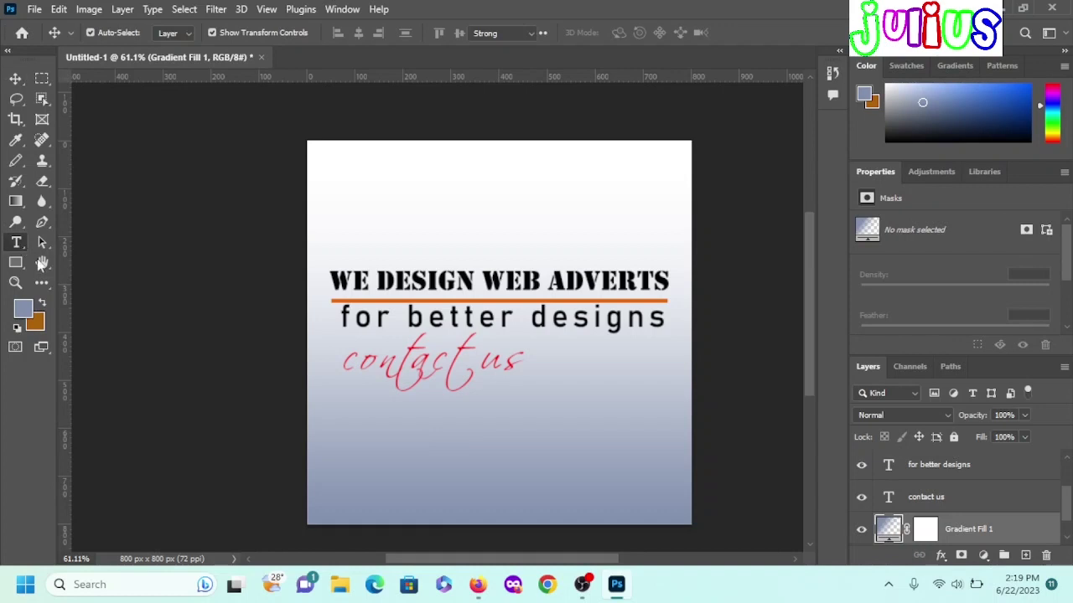
click(394, 436)
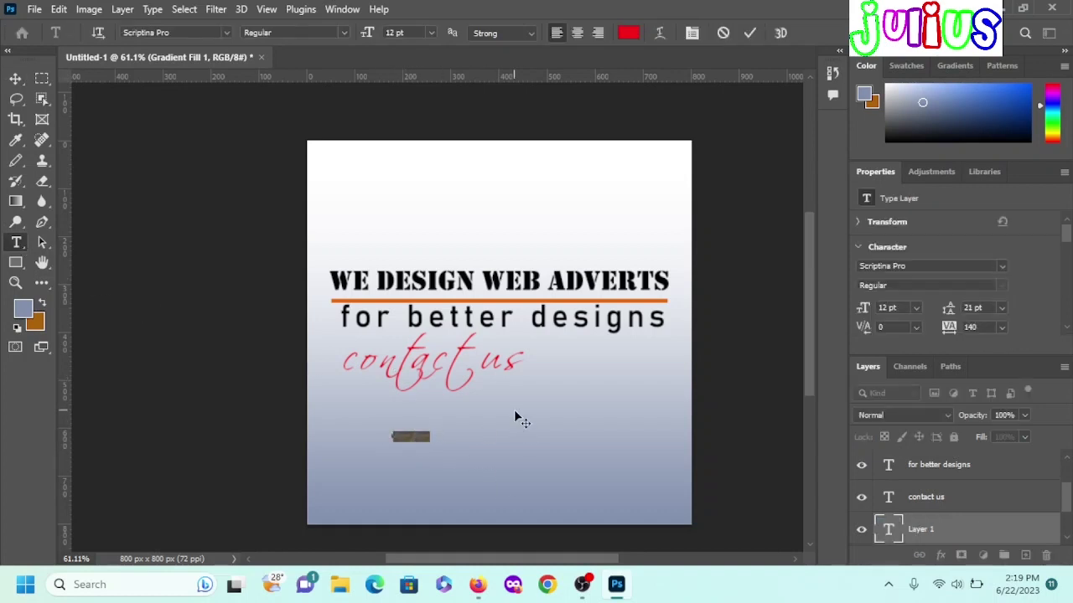
key(BackSpace)
text(08)
text(0)
text(31)
text(2)
text(345)
text(678)
click(743, 33)
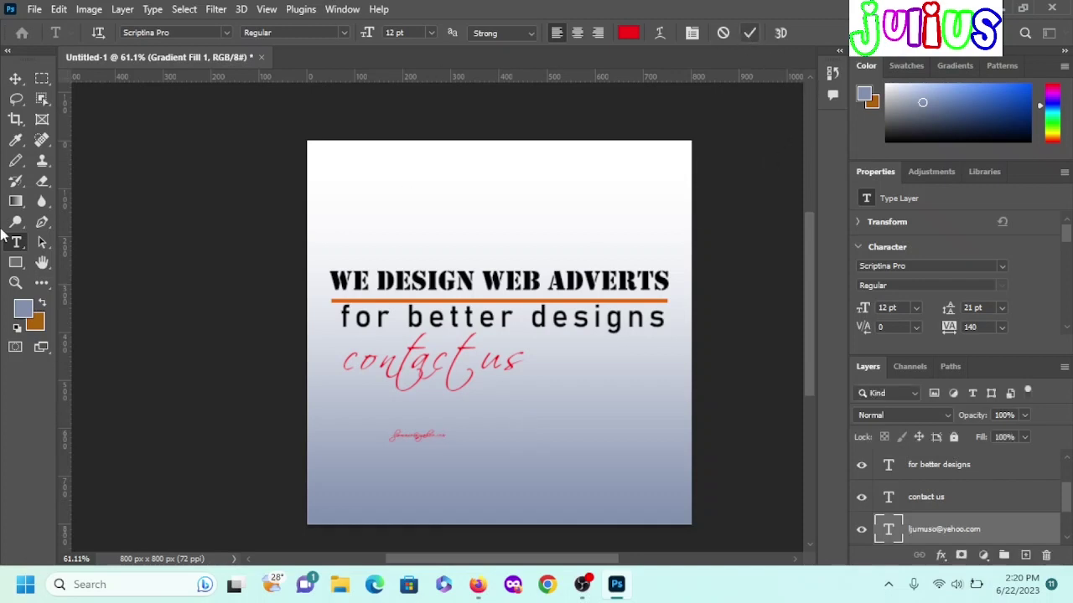
- Recolour the new contact text to a very dark olive
click(15, 79)
double_click(392, 436)
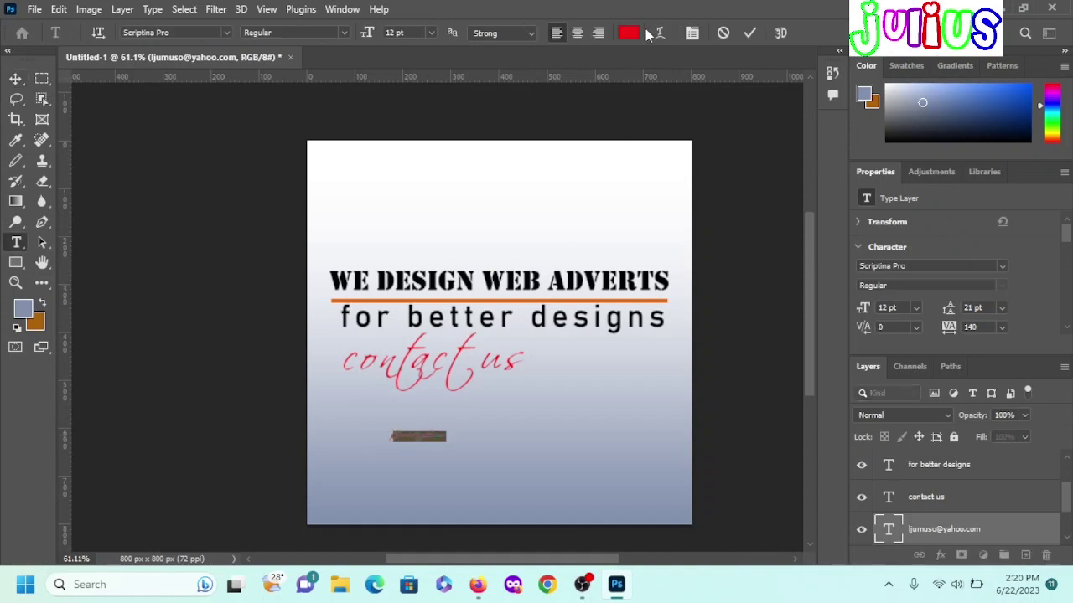
click(628, 32)
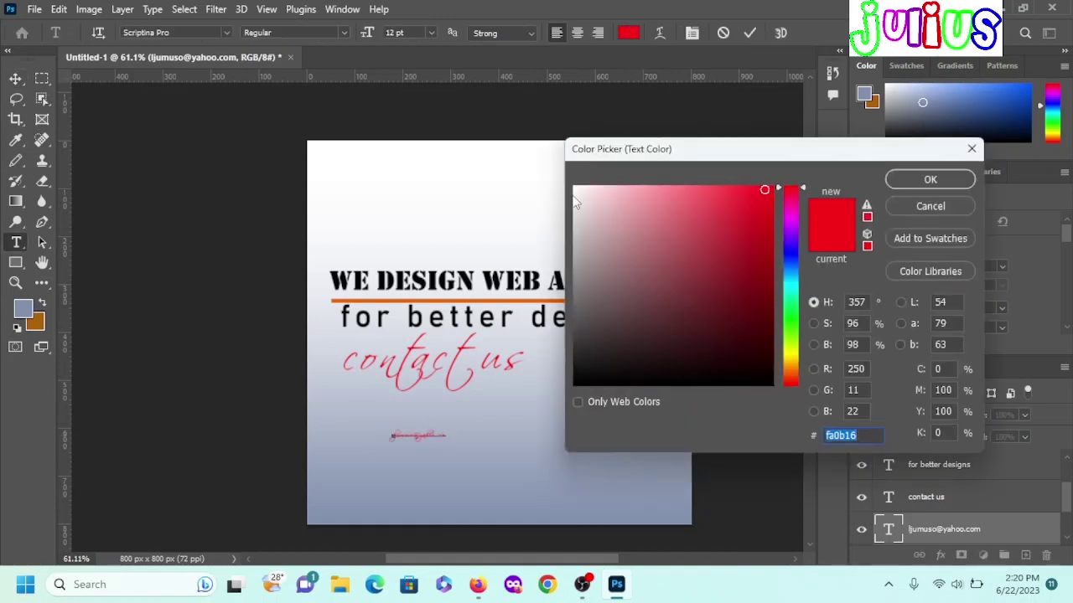
click(576, 191)
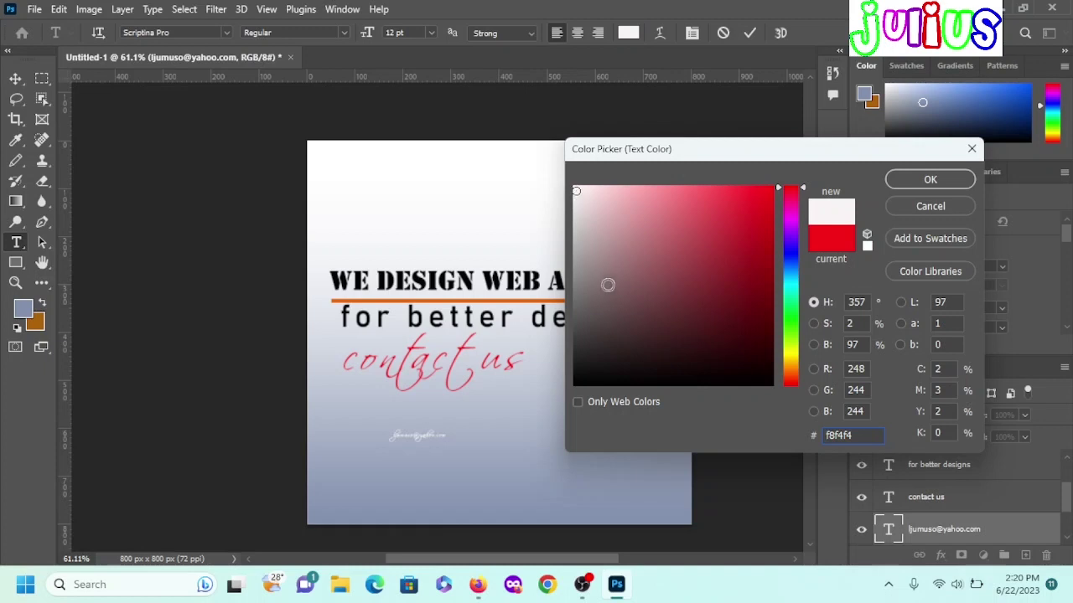
click(671, 381)
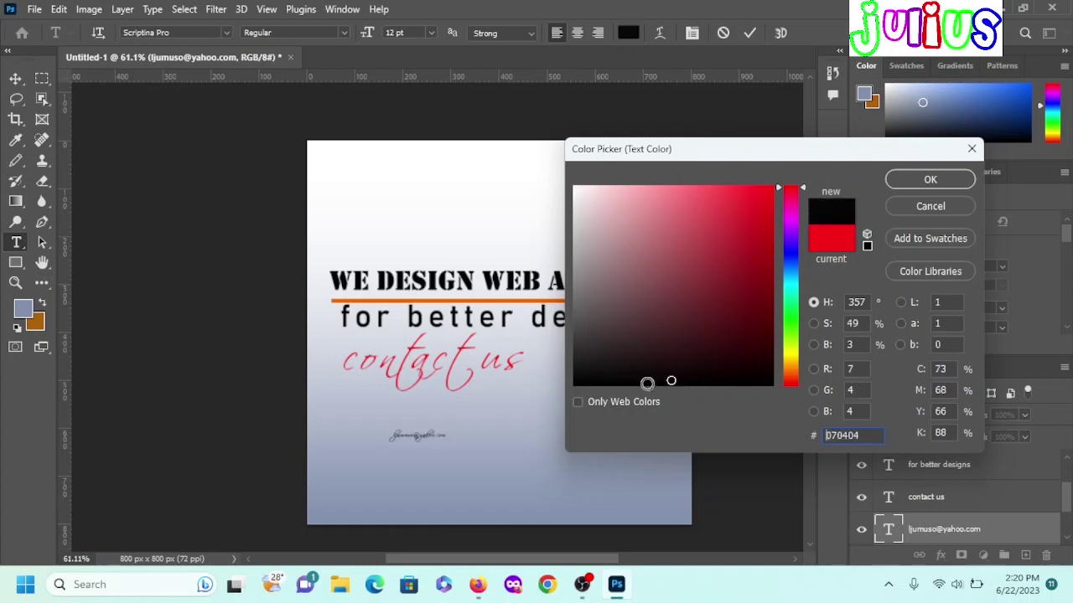
click(576, 383)
drag(798, 311, 798, 359)
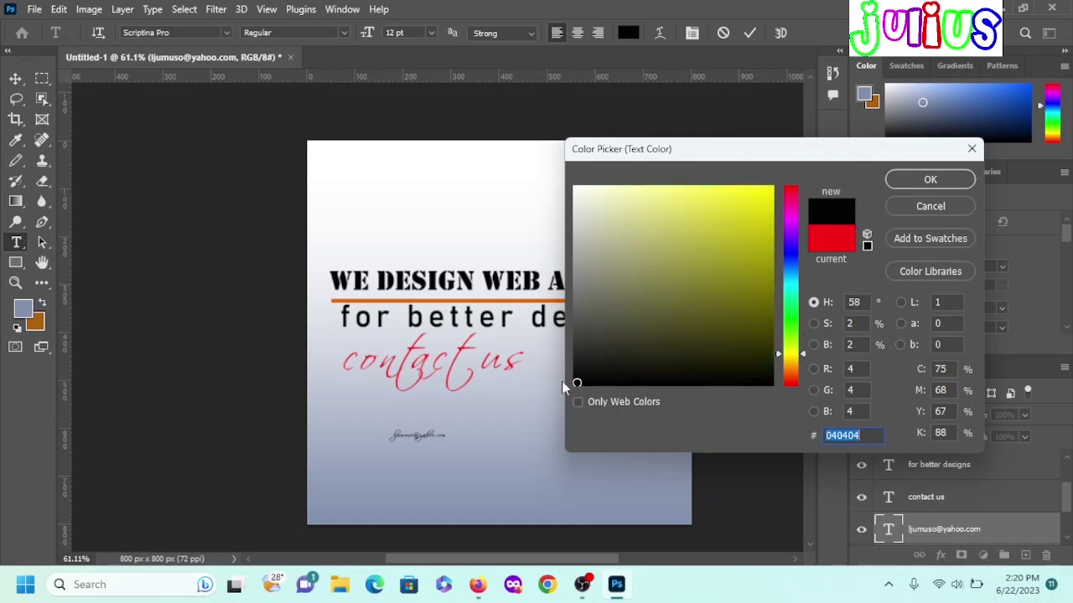
mouse_move(766, 296)
mouse_down()
mouse_move(756, 262)
mouse_move(777, 225)
mouse_move(768, 379)
mouse_up()
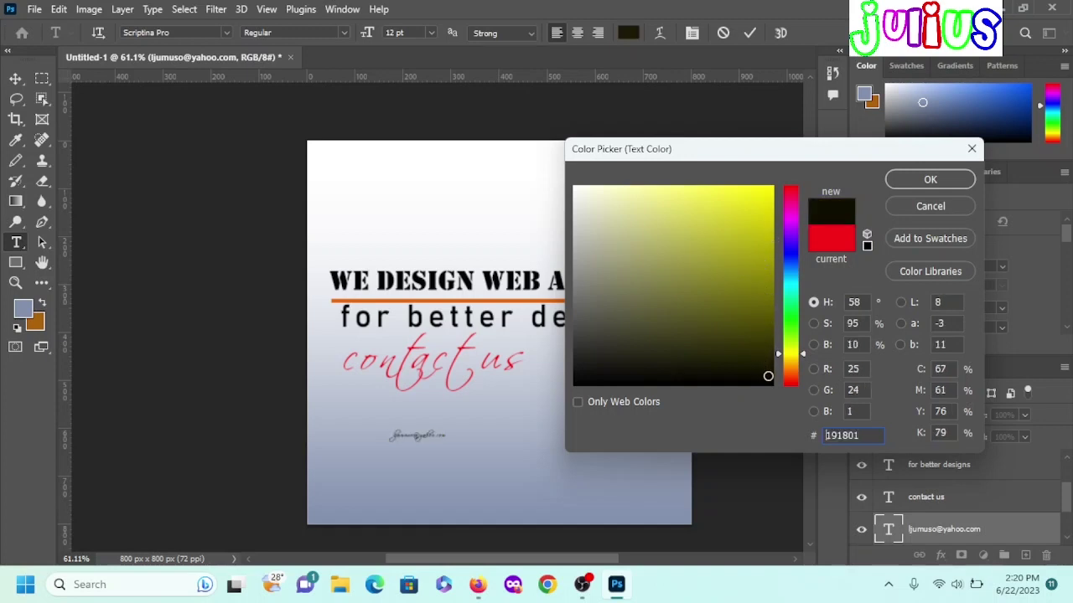
click(913, 179)
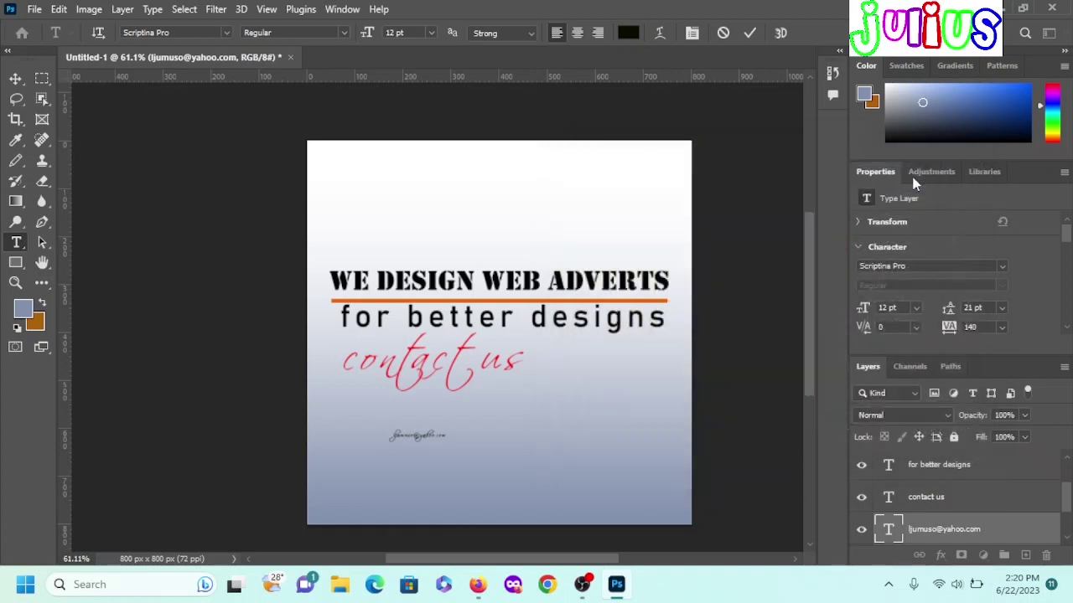
- Resize the email text to about 43.74 pt and set it below-right of 'contact us'
click(15, 78)
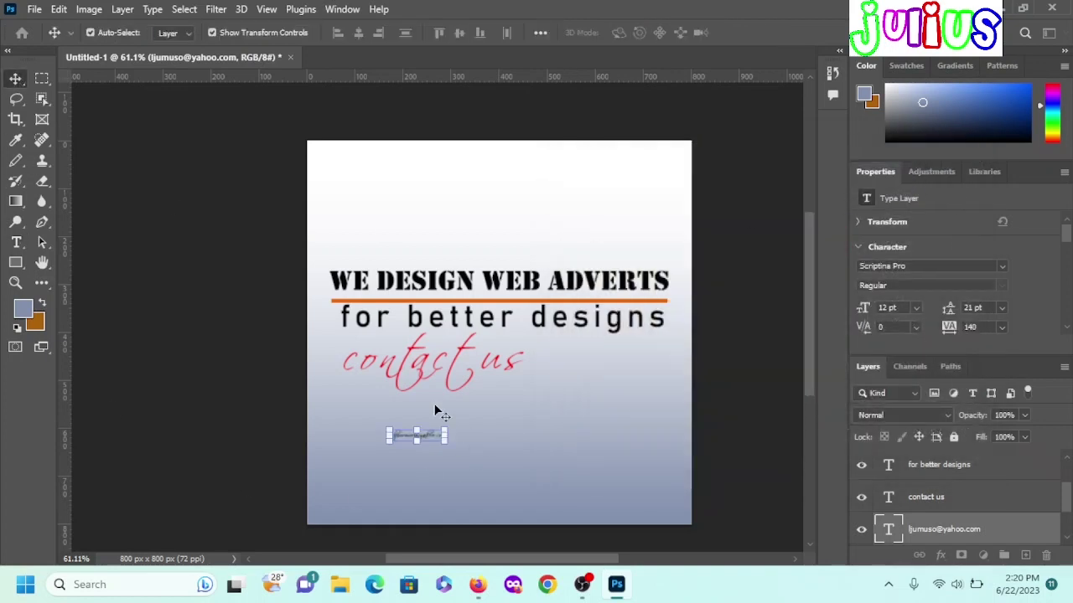
drag(448, 428, 661, 404)
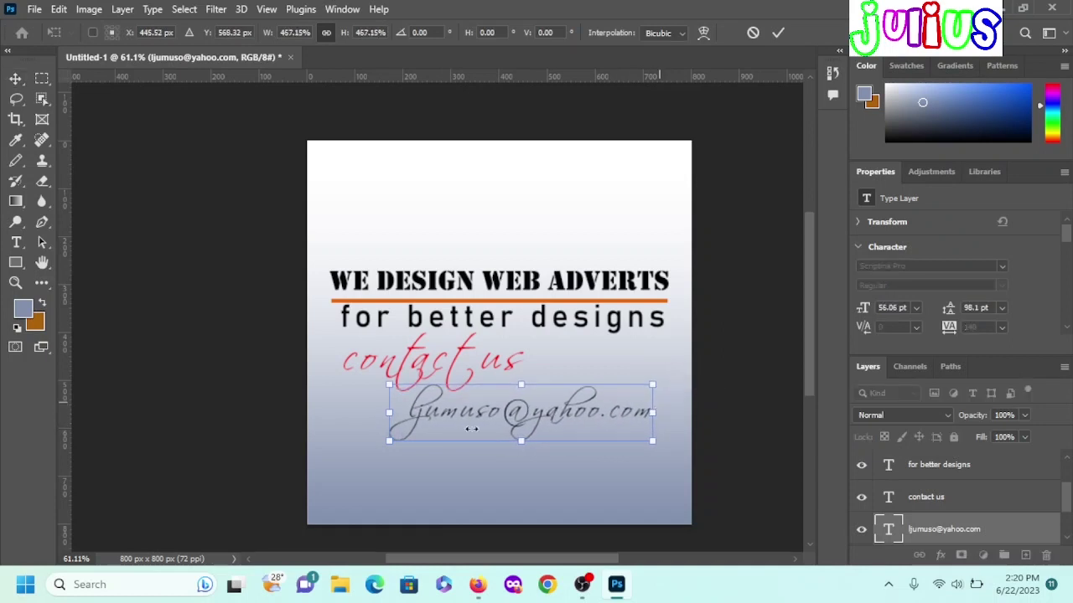
drag(485, 425, 494, 430)
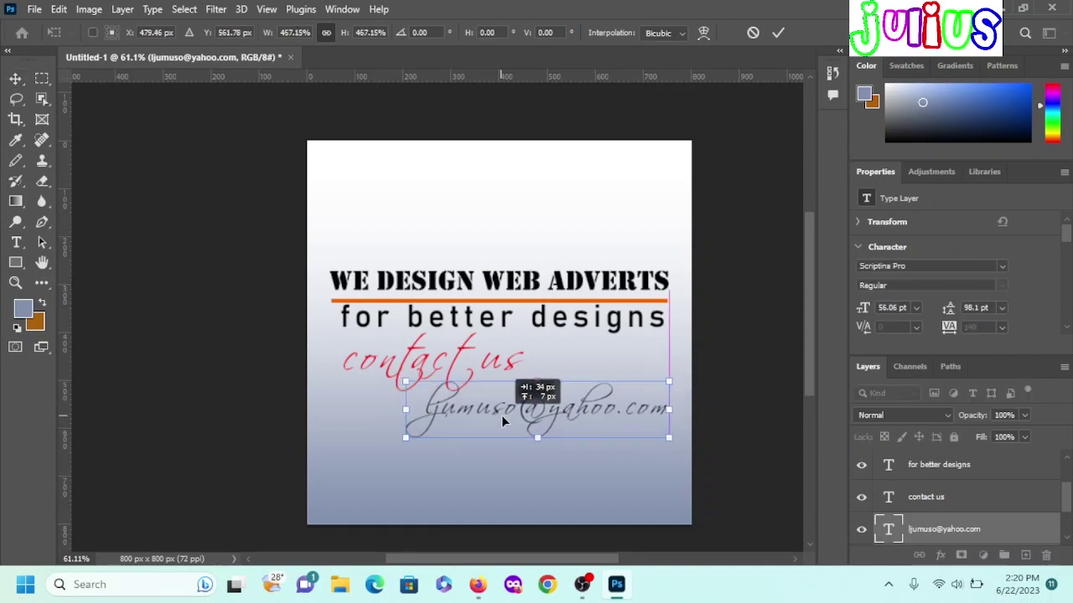
drag(662, 391, 618, 402)
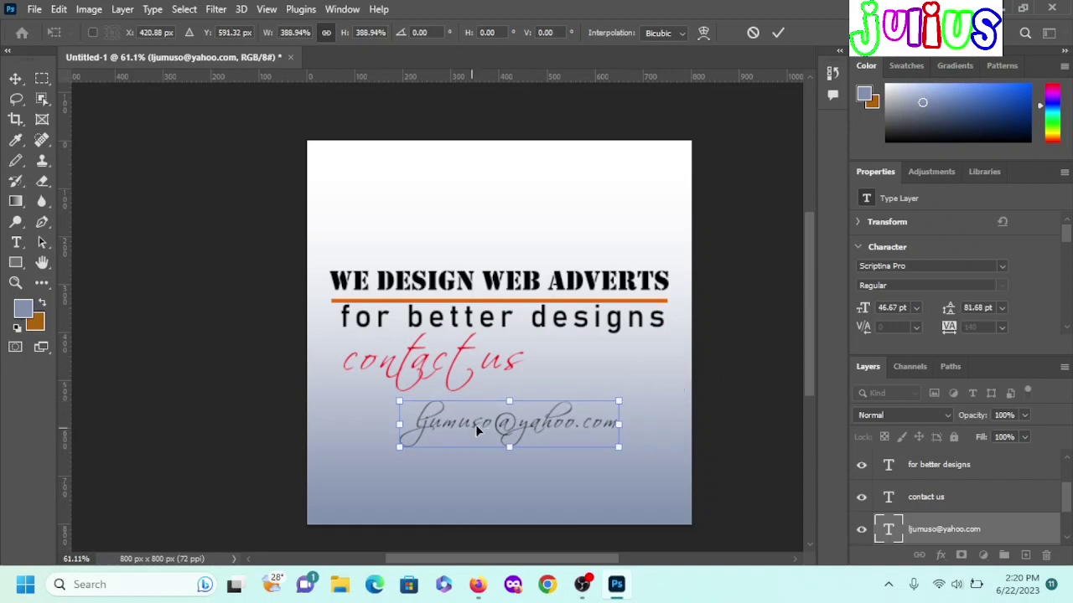
drag(475, 424, 521, 423)
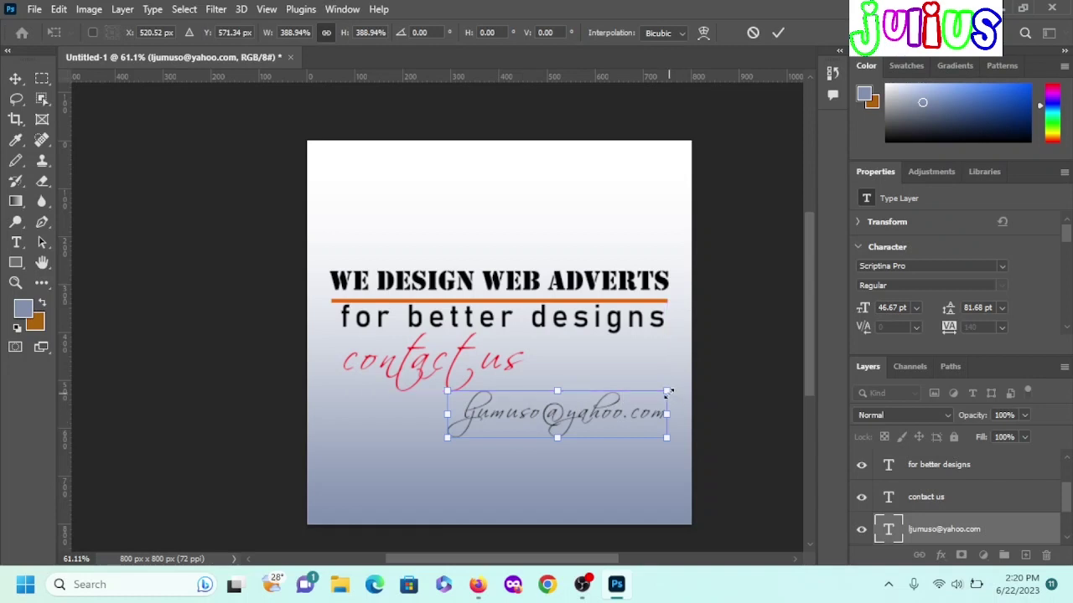
drag(663, 390, 652, 391)
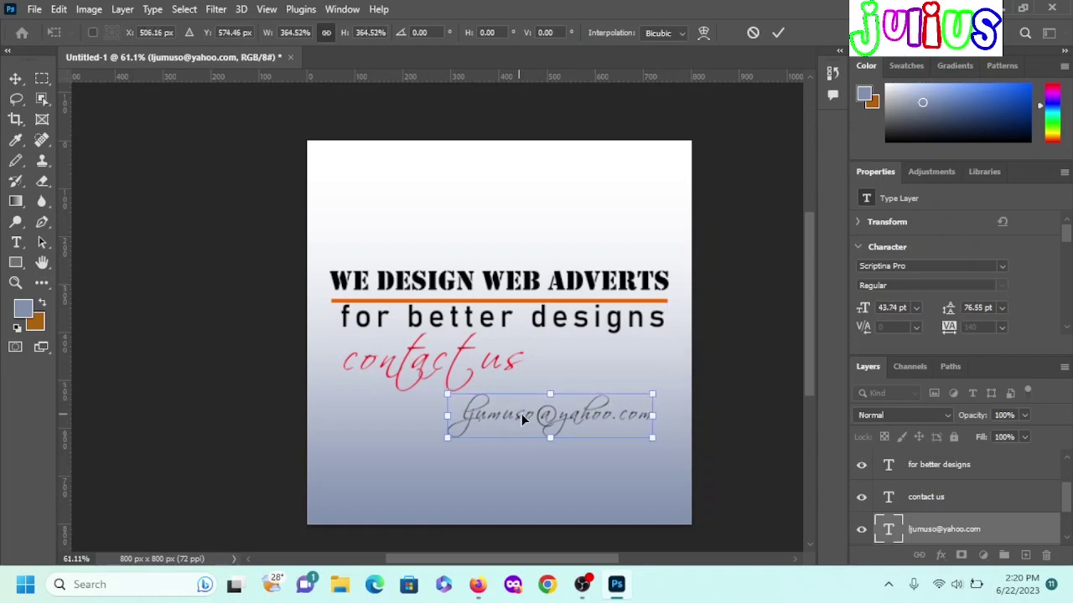
mouse_move(517, 417)
mouse_down()
mouse_move(534, 423)
mouse_move(524, 416)
mouse_up()
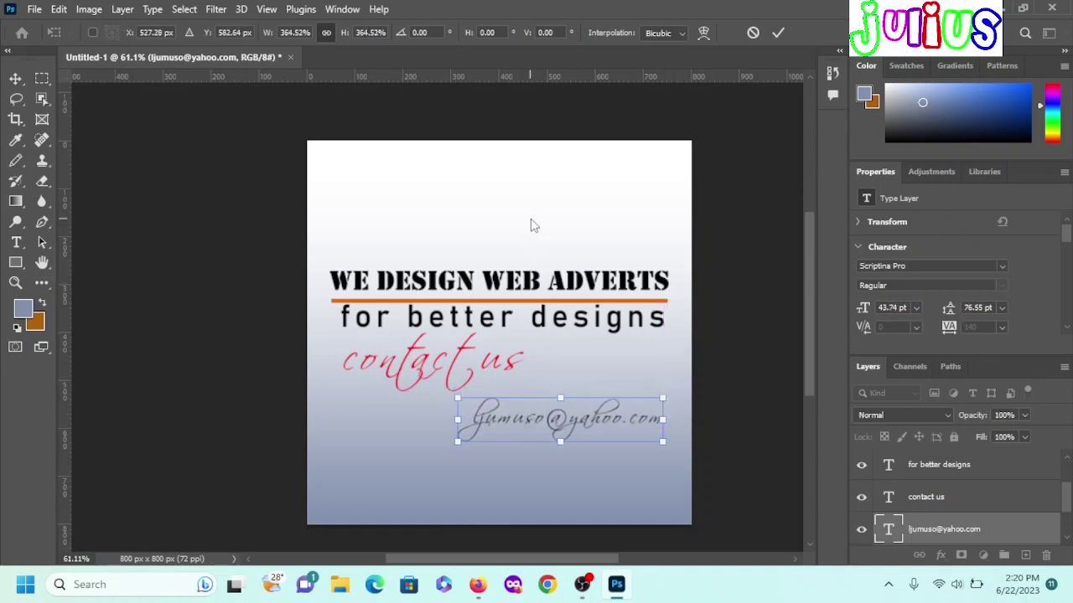
key(Return)
click(489, 478)
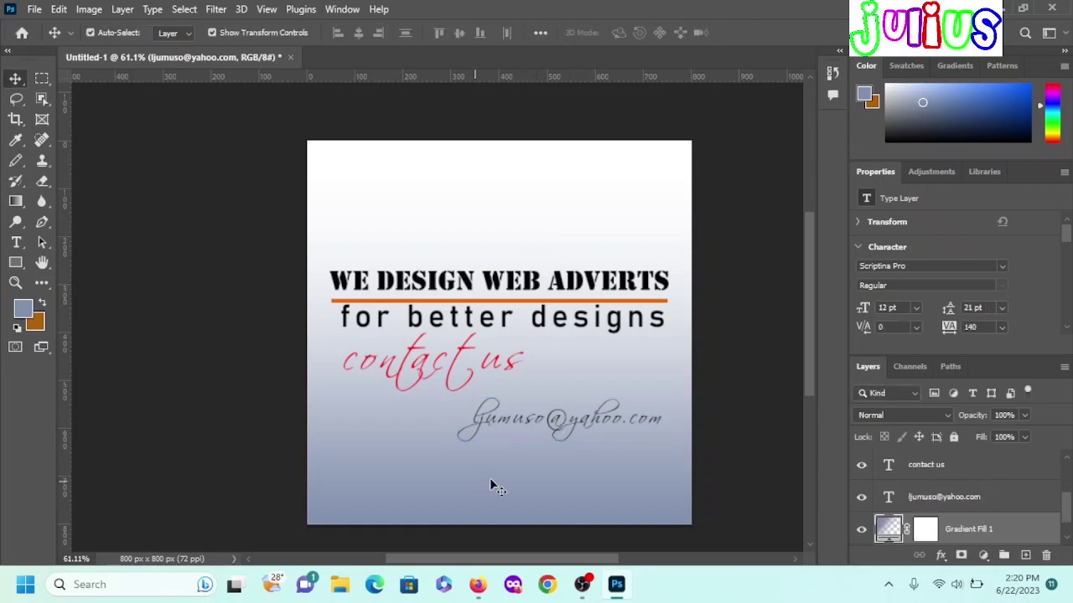
- Drag the 3D WhatsApp icon image from Downloads onto the advert canvas
click(512, 424)
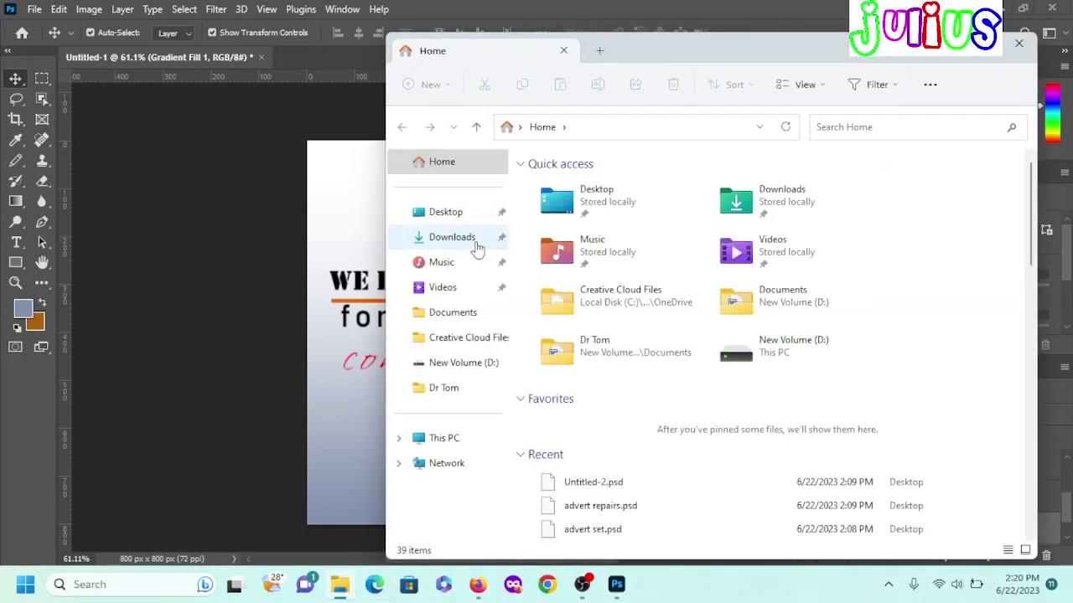
click(448, 241)
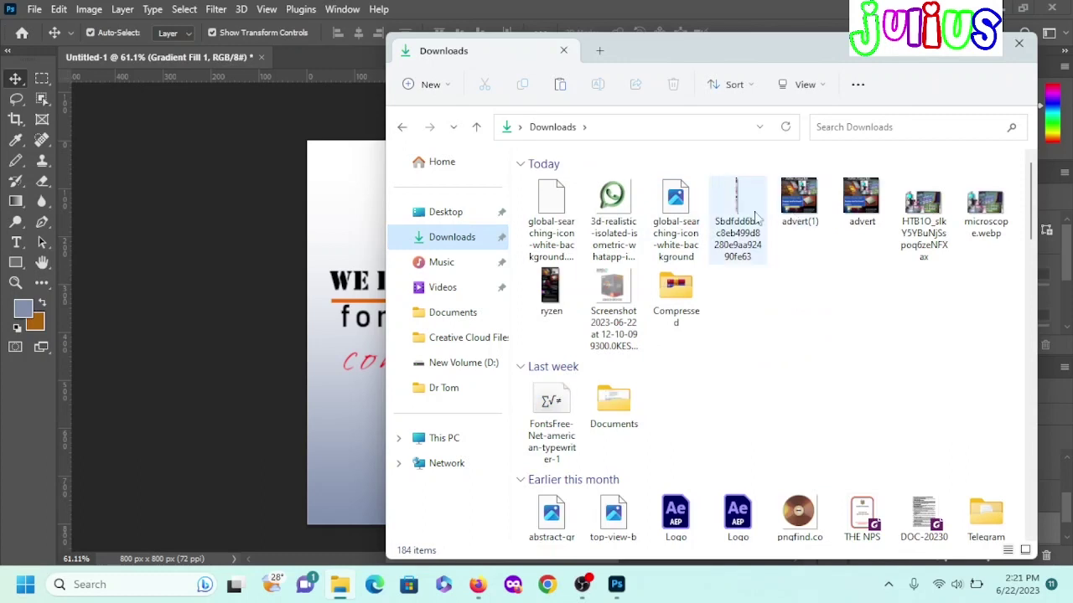
mouse_move(617, 199)
mouse_down()
mouse_move(308, 427)
mouse_move(325, 423)
mouse_up()
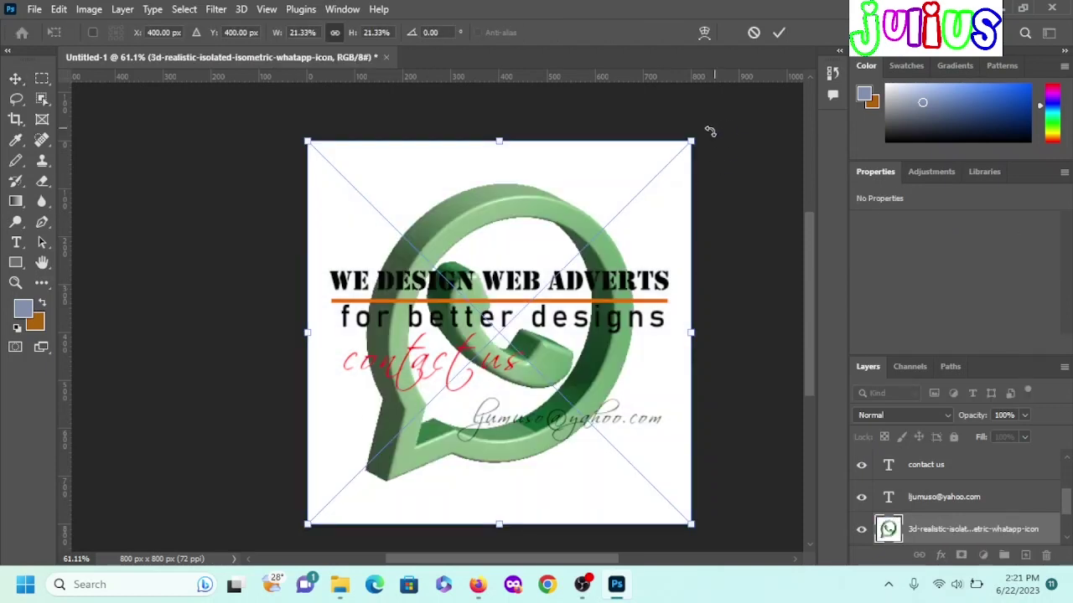
- Scale the placed WhatsApp image to about 11% and commit it lower-left, below the subtitle
mouse_move(686, 143)
mouse_down()
mouse_move(480, 409)
mouse_move(676, 339)
mouse_up()
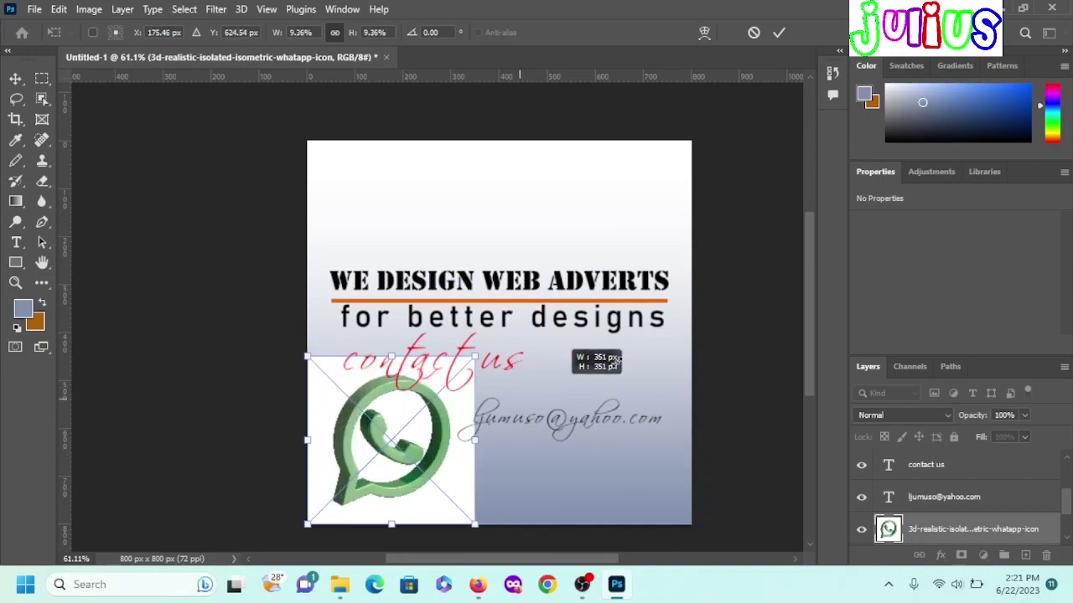
drag(675, 340, 591, 373)
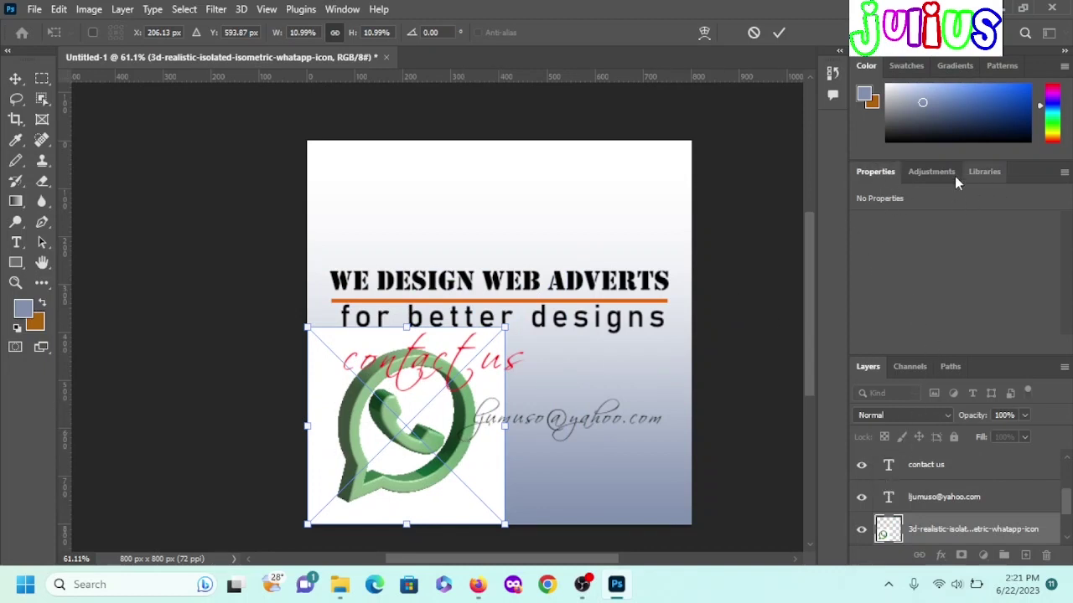
scroll(944, 295, down, 2)
scroll(1033, 305, down, 1)
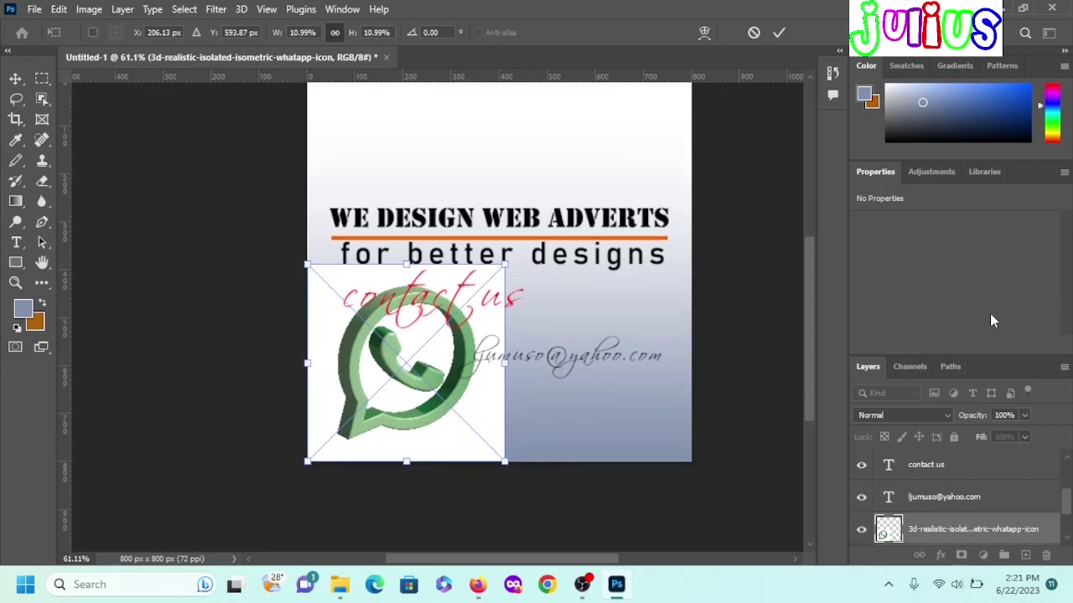
mouse_move(400, 388)
mouse_down()
mouse_move(267, 377)
mouse_move(405, 423)
mouse_up()
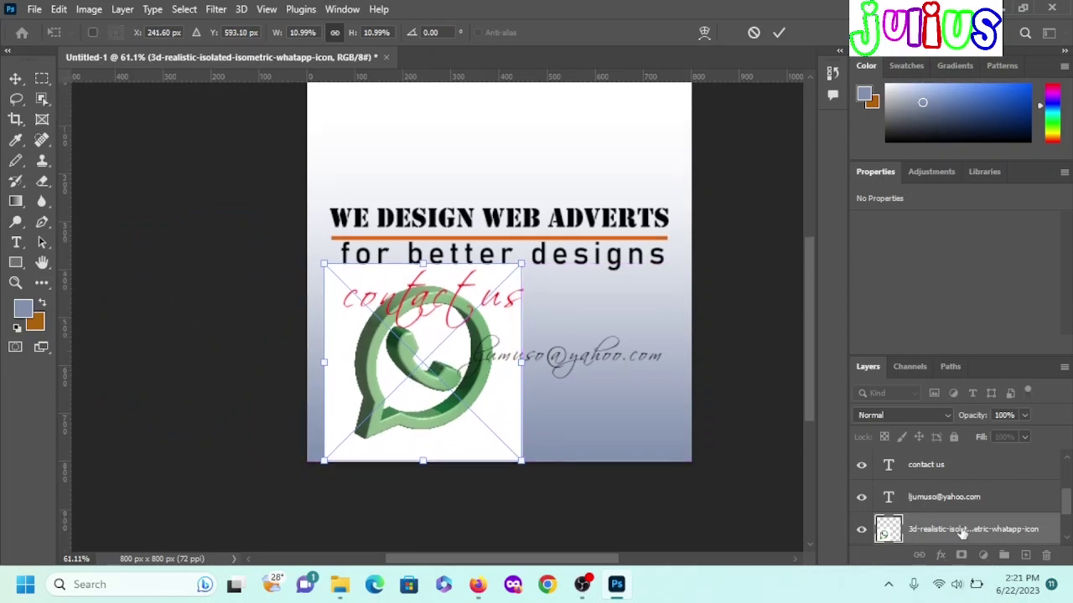
key(Return)
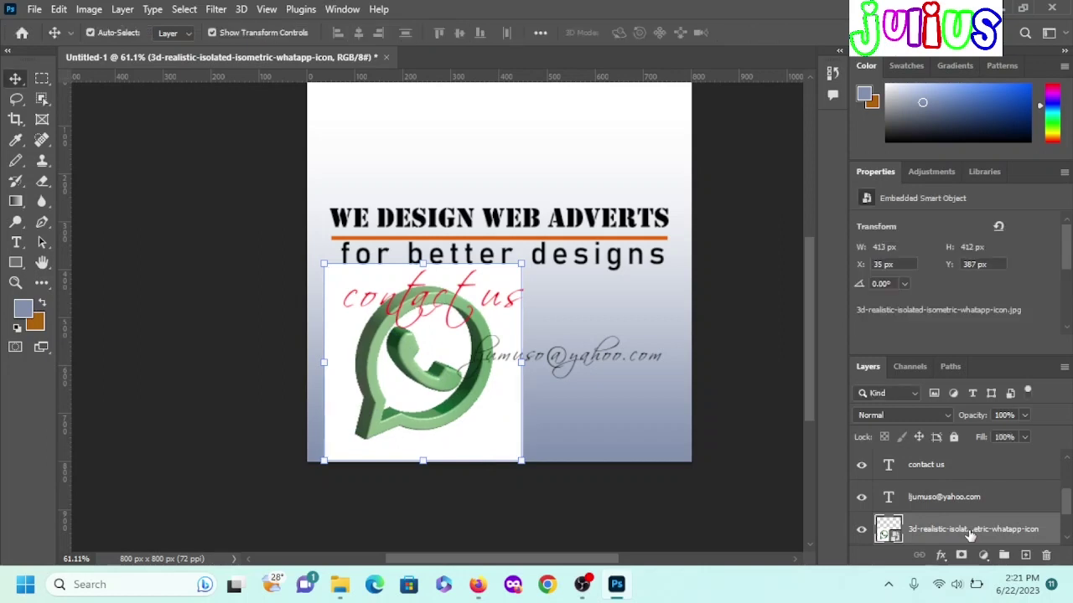
- Convert the placed WhatsApp smart object into a regular pixel layer
scroll(929, 288, down, 1)
scroll(943, 297, down, 2)
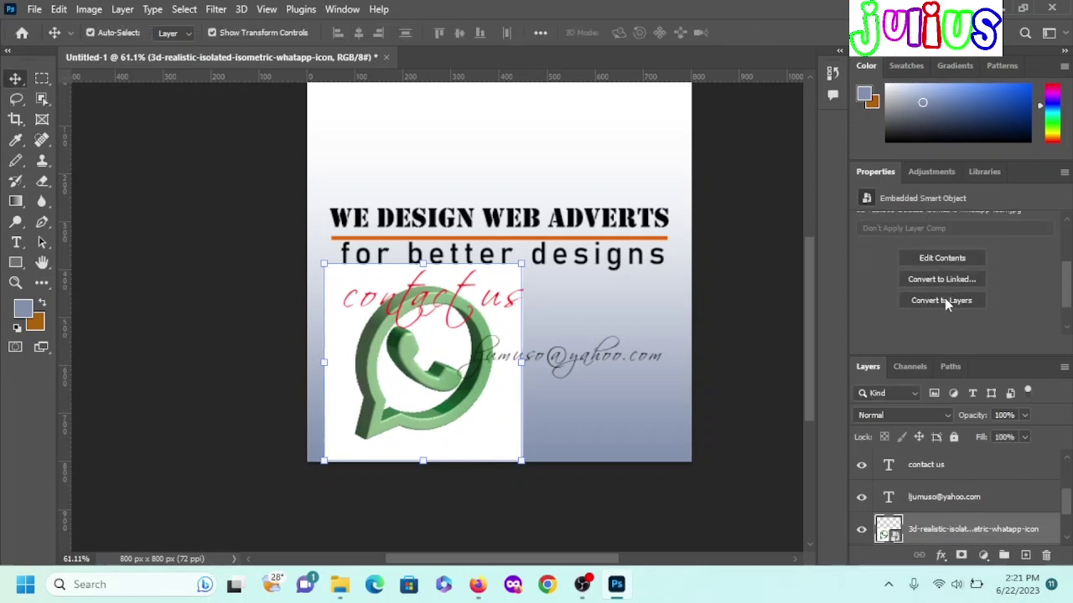
scroll(947, 304, down, 1)
click(941, 289)
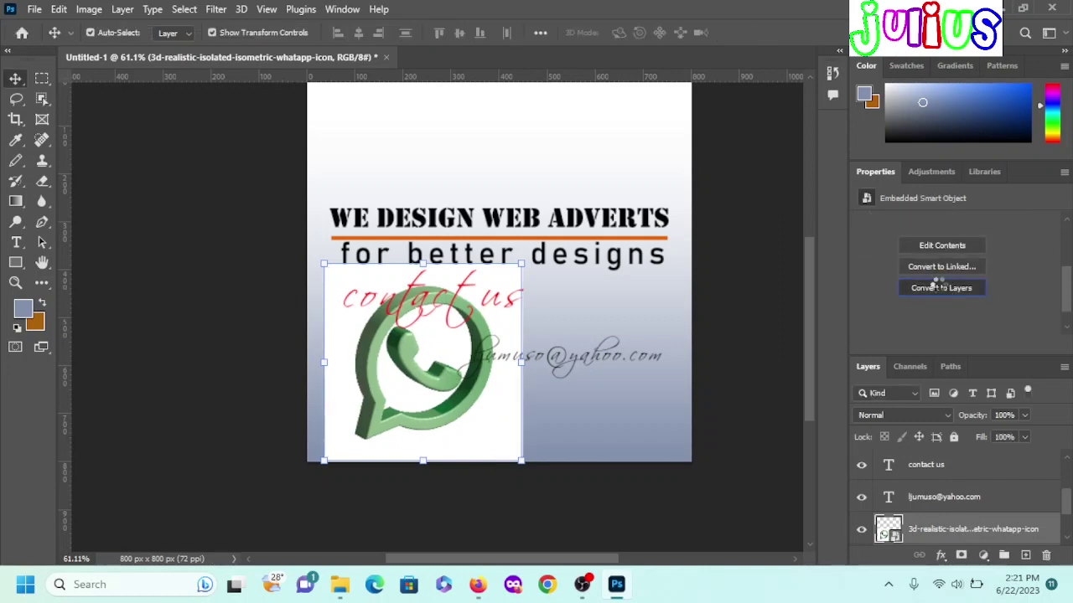
click(479, 224)
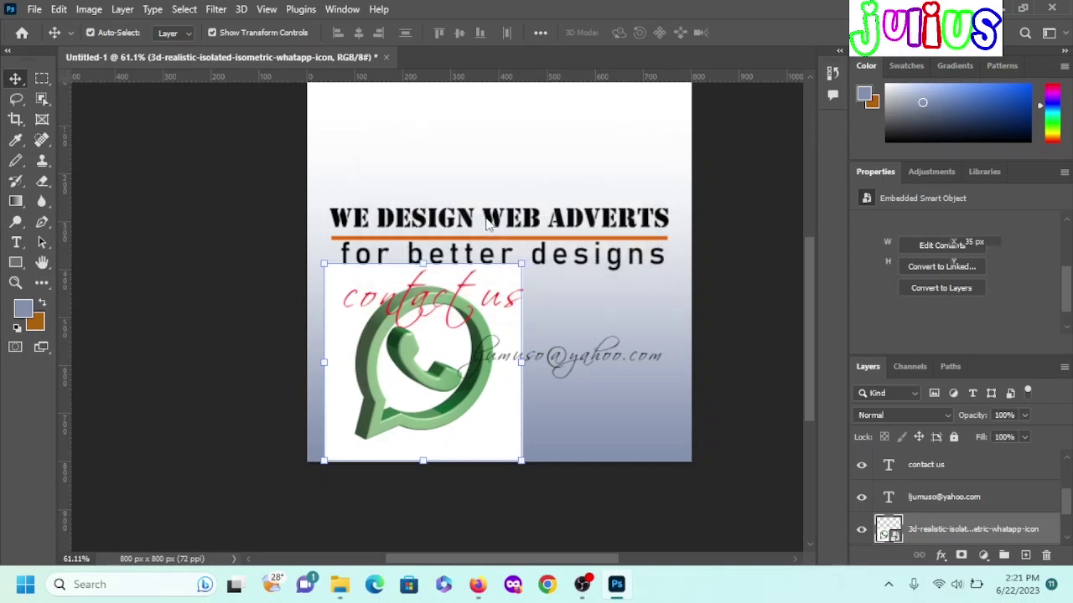
- Use the Remove Background quick action to mask out the icon's white background
scroll(972, 288, down, 2)
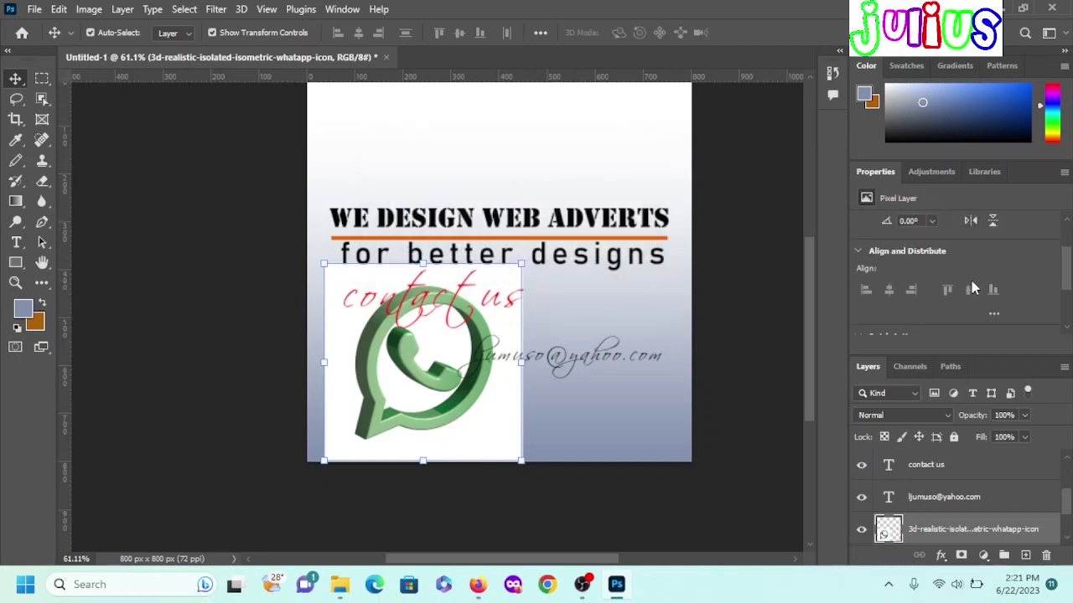
scroll(972, 288, down, 2)
scroll(982, 291, down, 1)
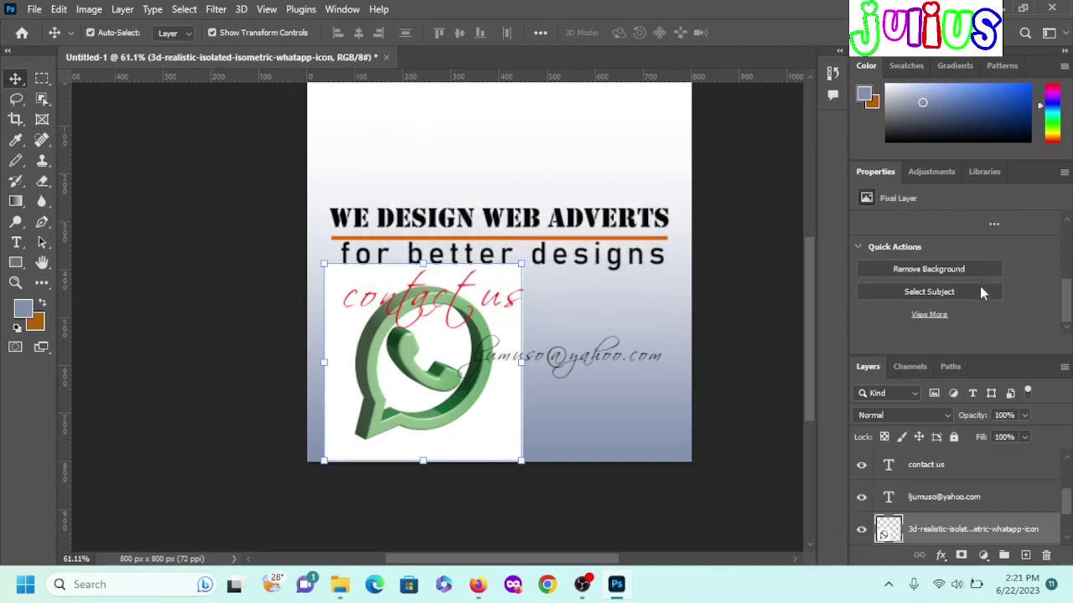
click(929, 269)
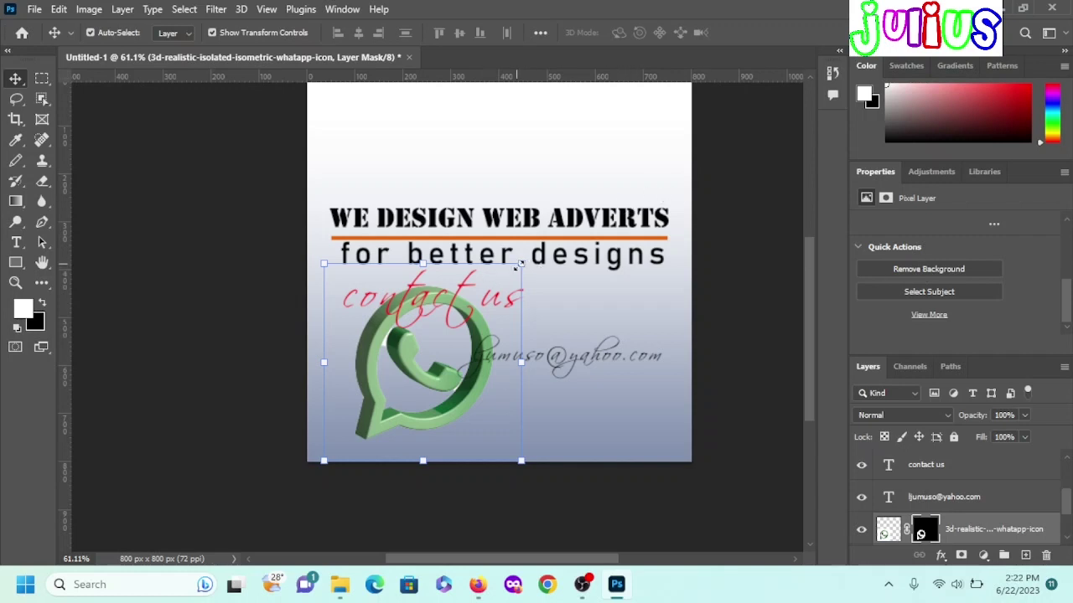
- Scale the WhatsApp icon to about 125 × 124 px and place it top-left
drag(519, 265, 390, 412)
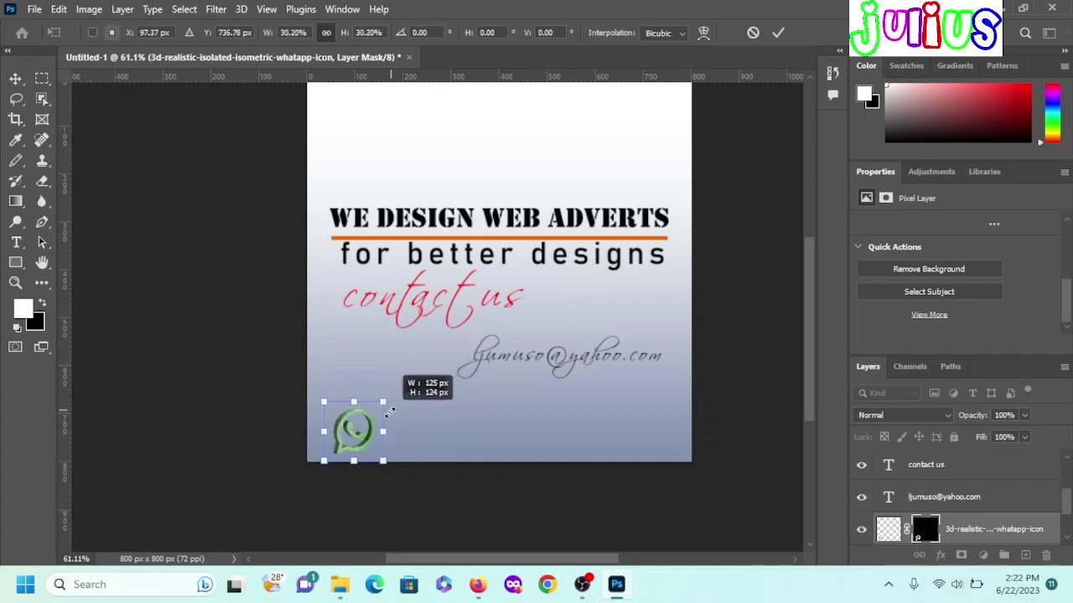
mouse_move(350, 445)
mouse_down()
mouse_move(344, 115)
mouse_move(334, 116)
mouse_up()
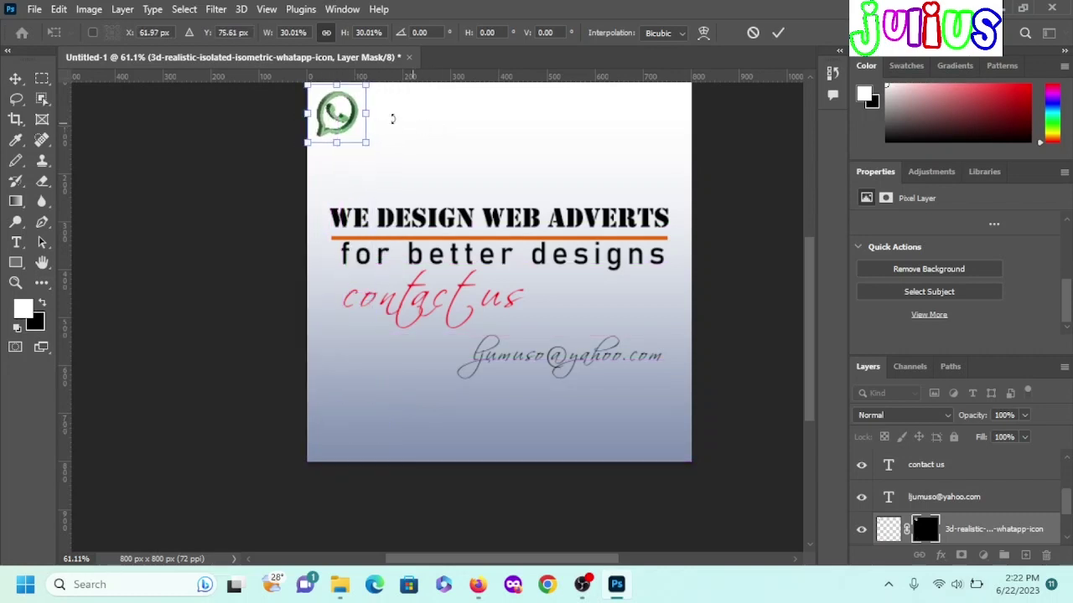
click(778, 33)
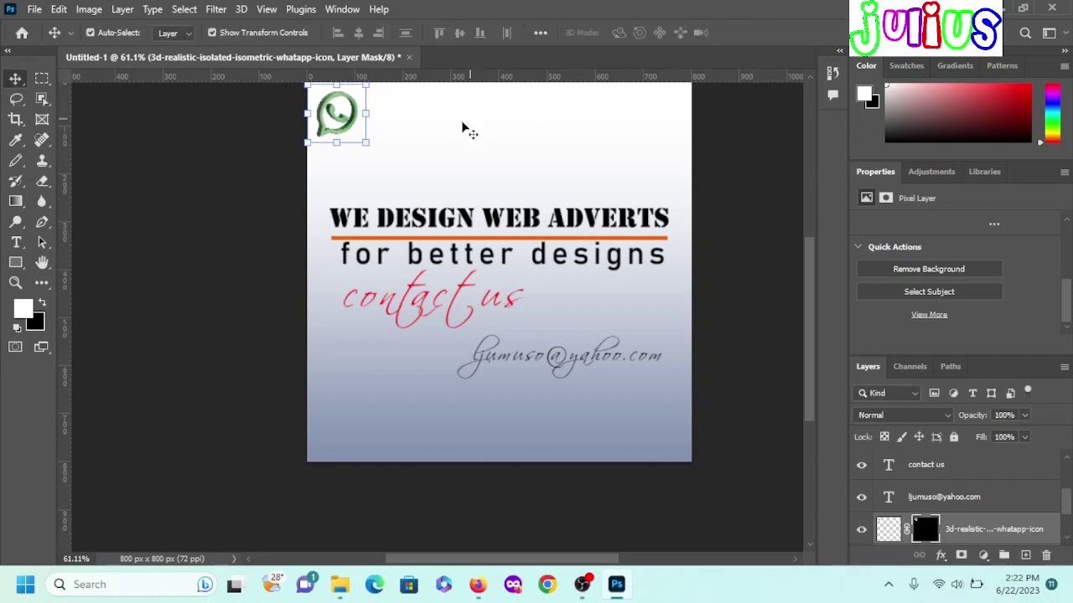
click(461, 130)
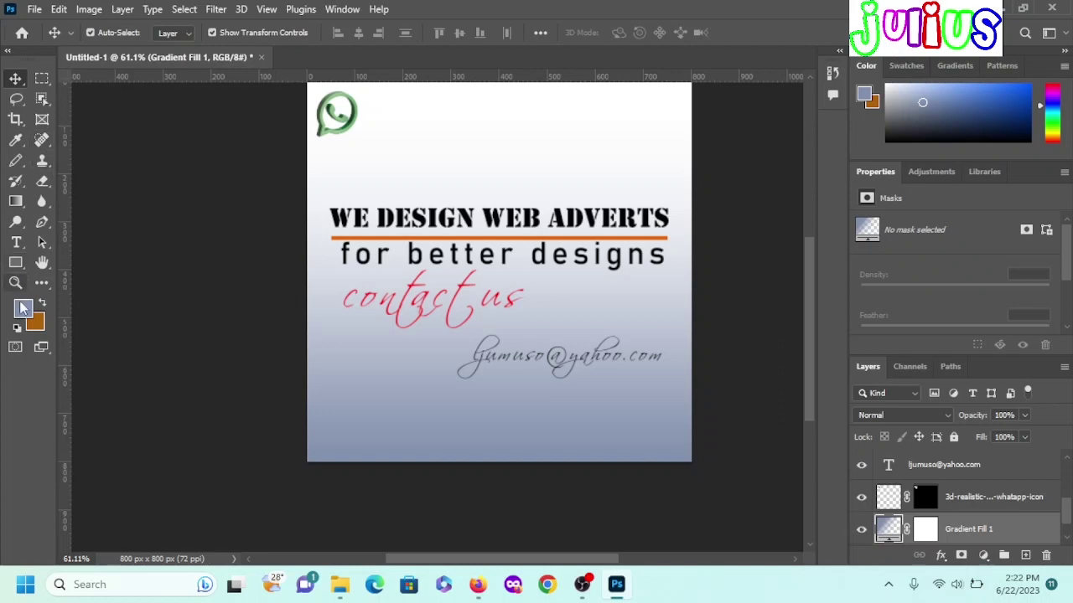
- Type the WhatsApp phone number beside the top icon and enlarge it to 38.22 pt
click(17, 243)
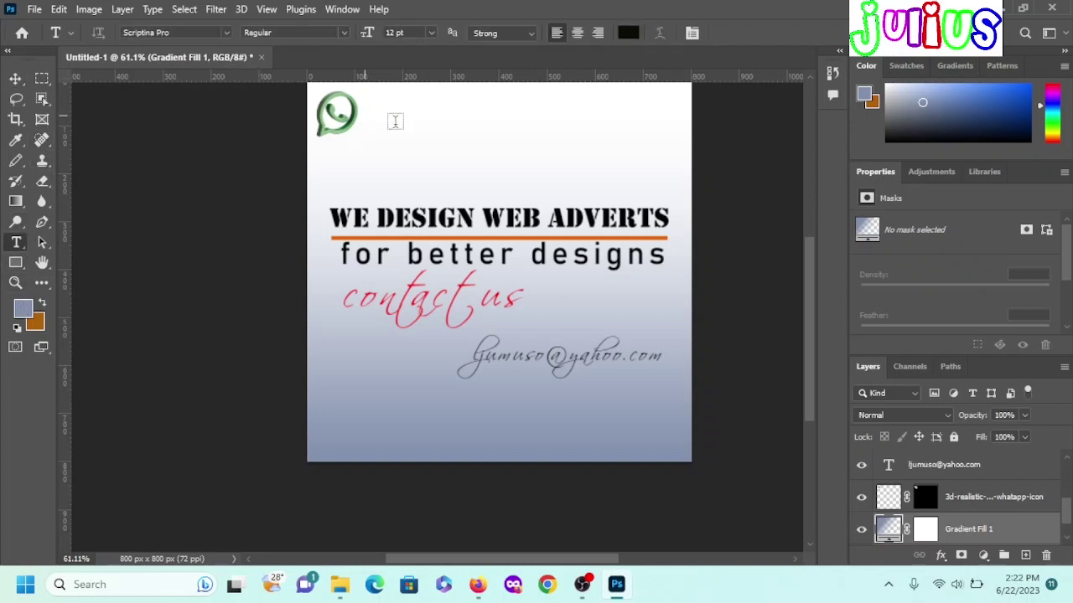
click(366, 118)
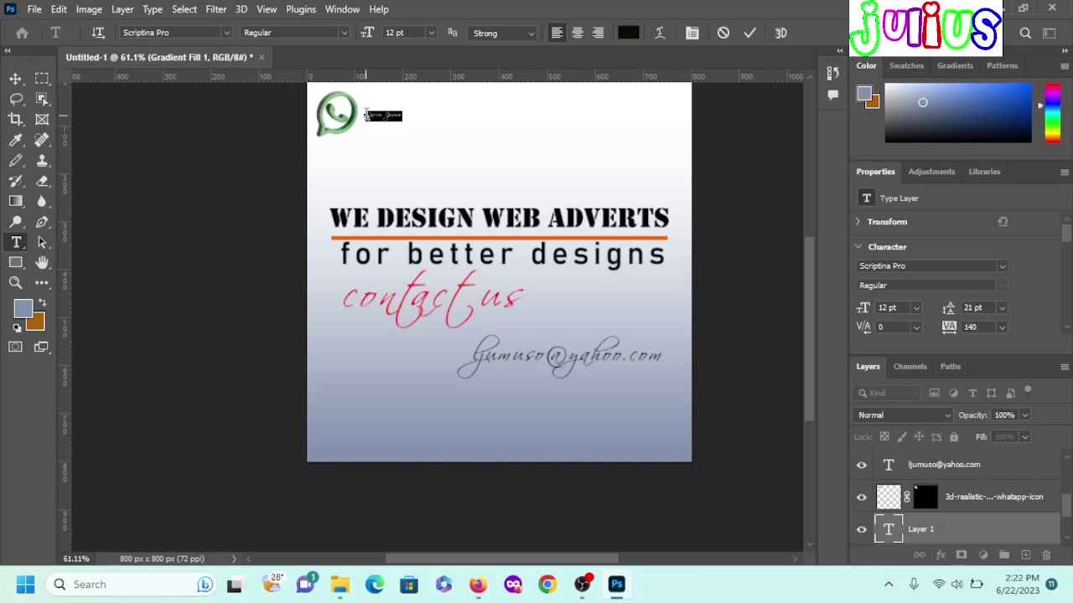
click(366, 115)
click(749, 33)
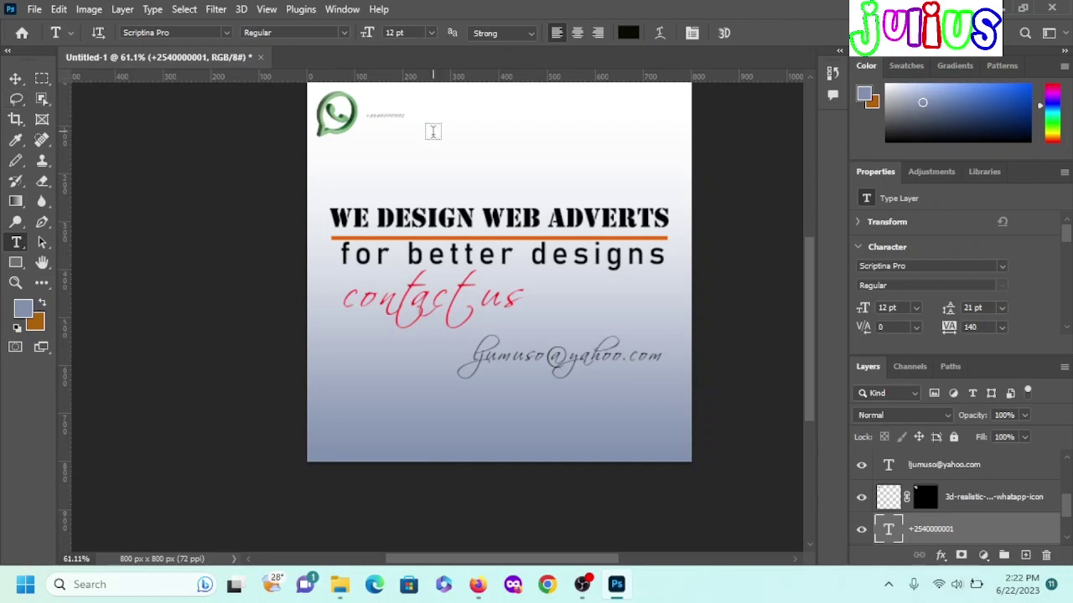
click(15, 78)
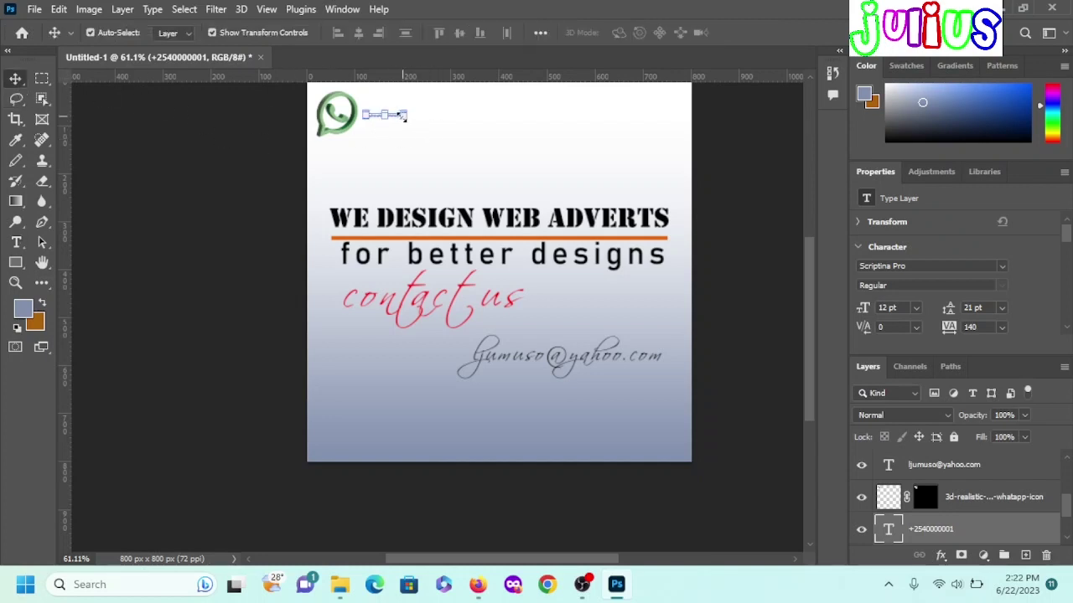
drag(412, 109, 490, 92)
drag(413, 99, 406, 114)
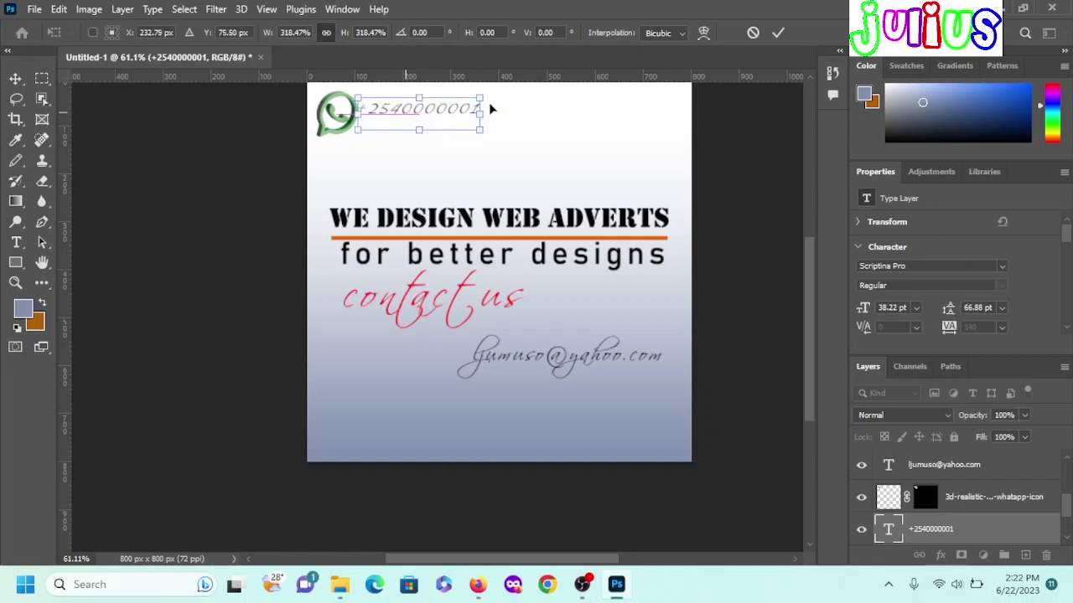
click(778, 33)
- Move the phone number text down to the bottom-left of the advert
click(470, 163)
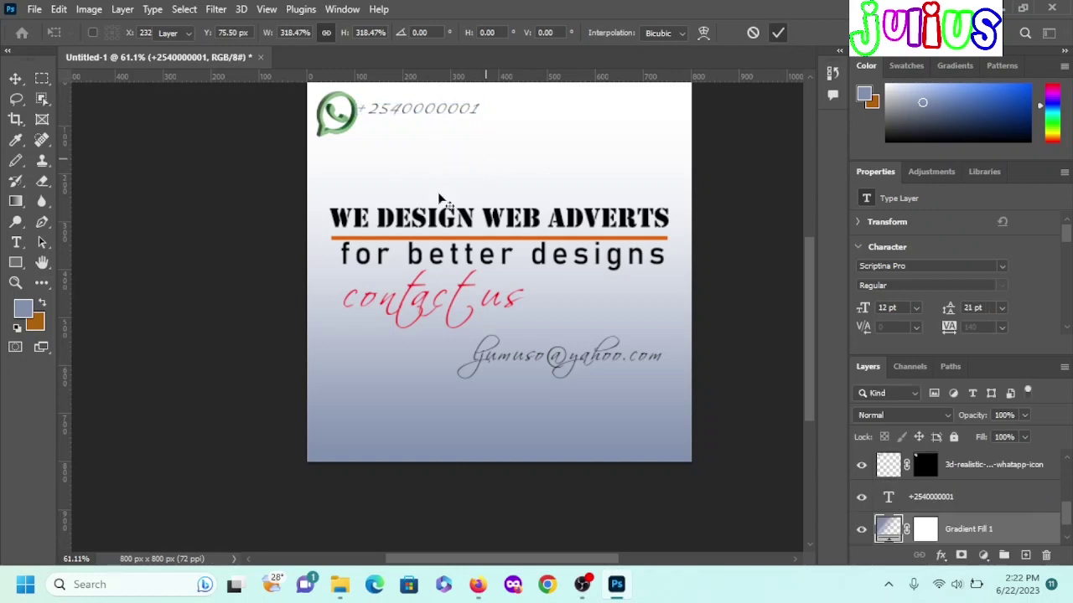
click(430, 311)
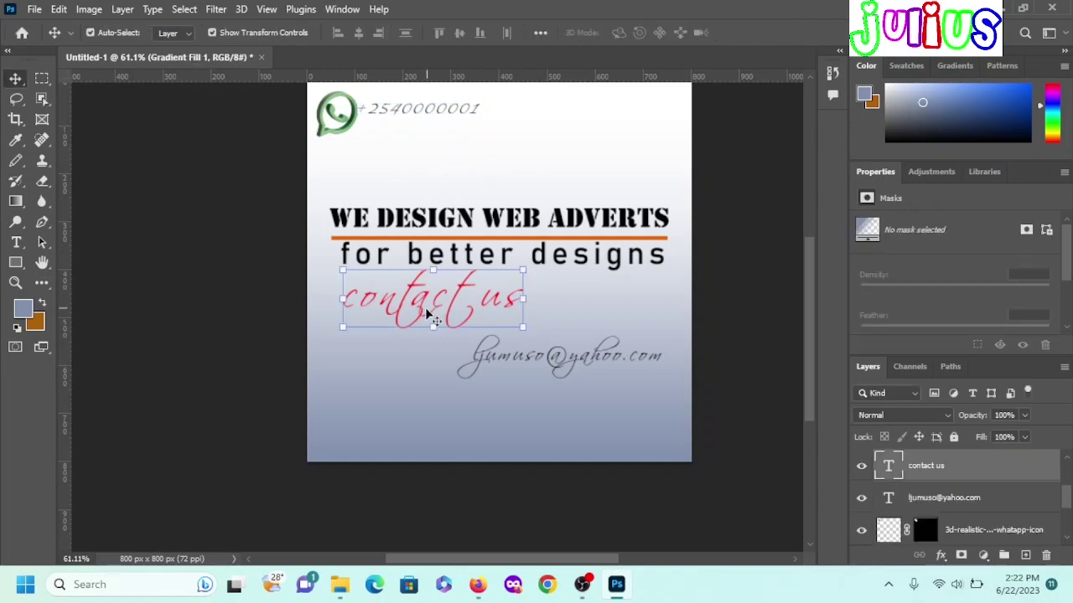
click(517, 149)
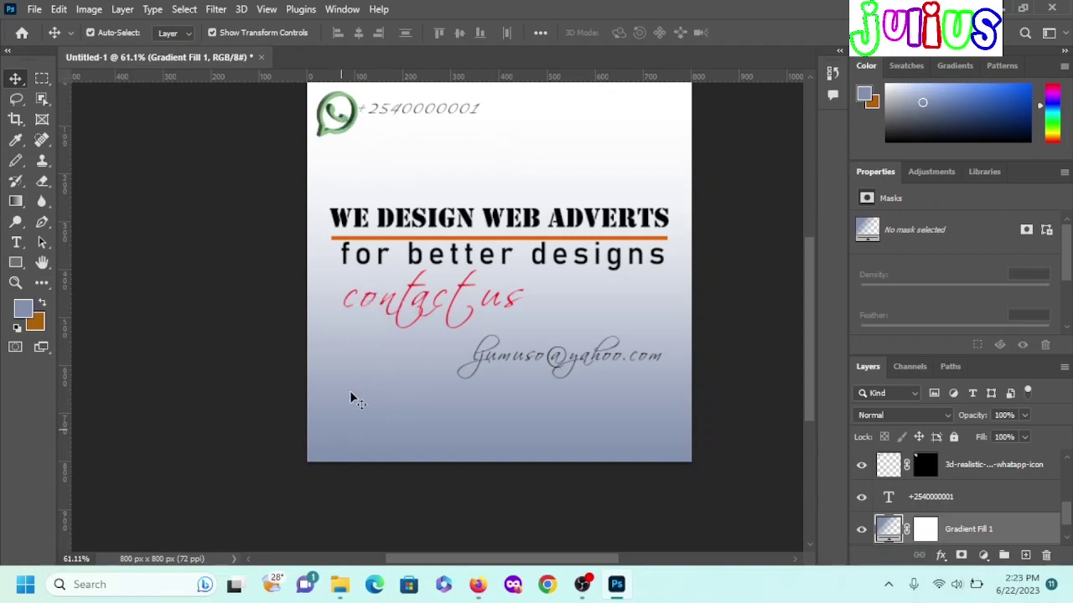
click(336, 109)
drag(317, 371, 331, 435)
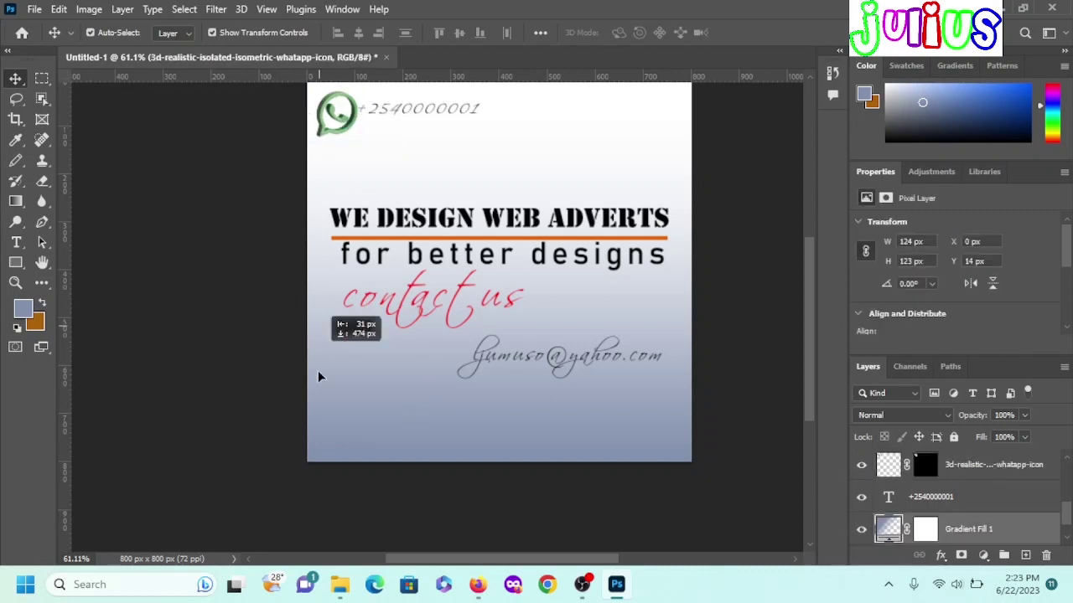
click(413, 117)
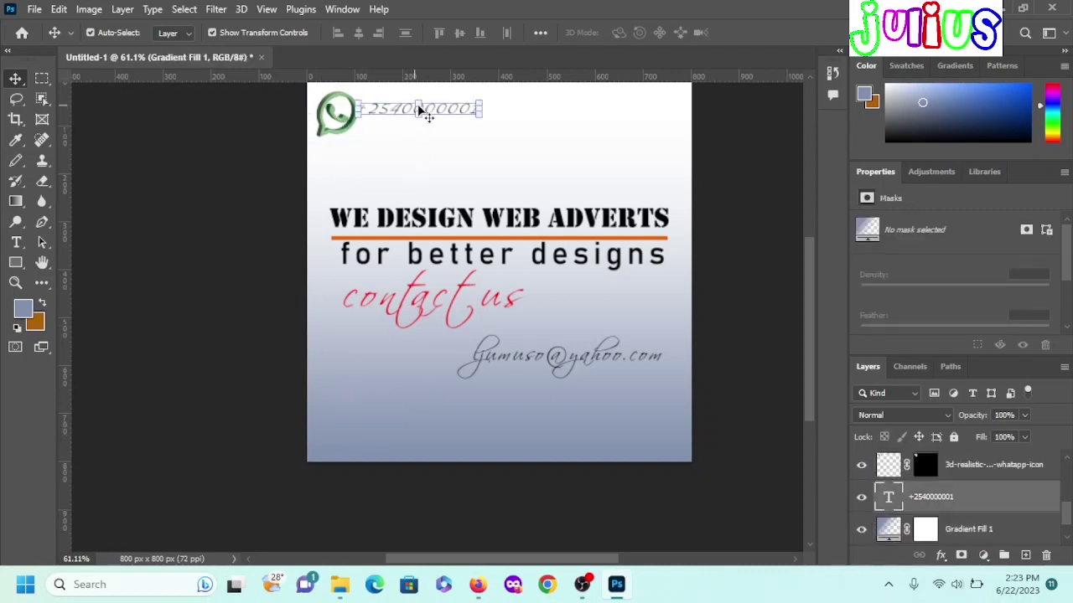
drag(417, 114, 419, 449)
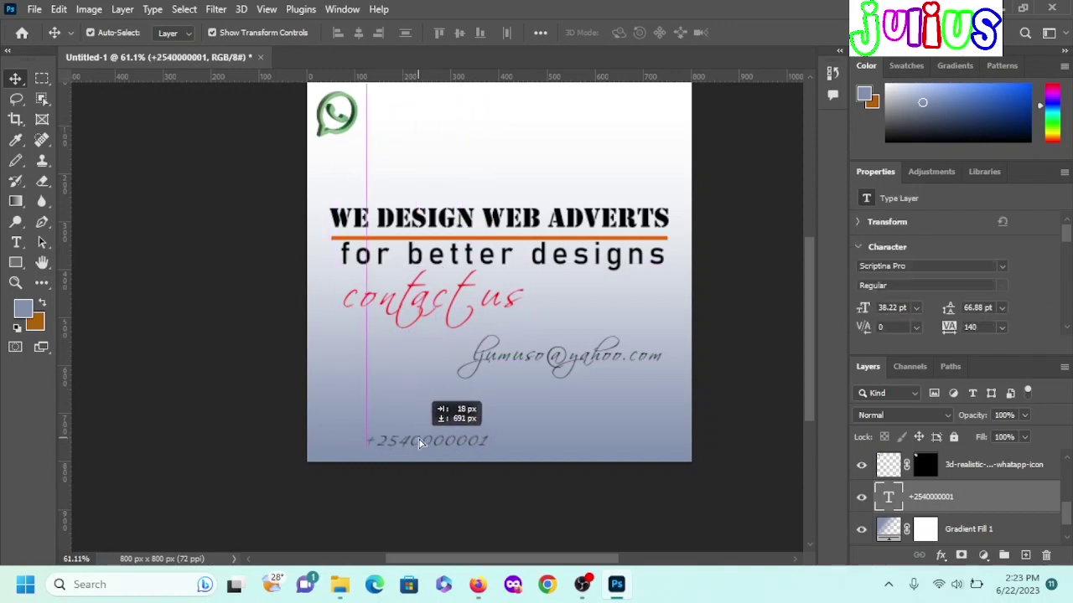
drag(419, 448, 417, 439)
click(336, 115)
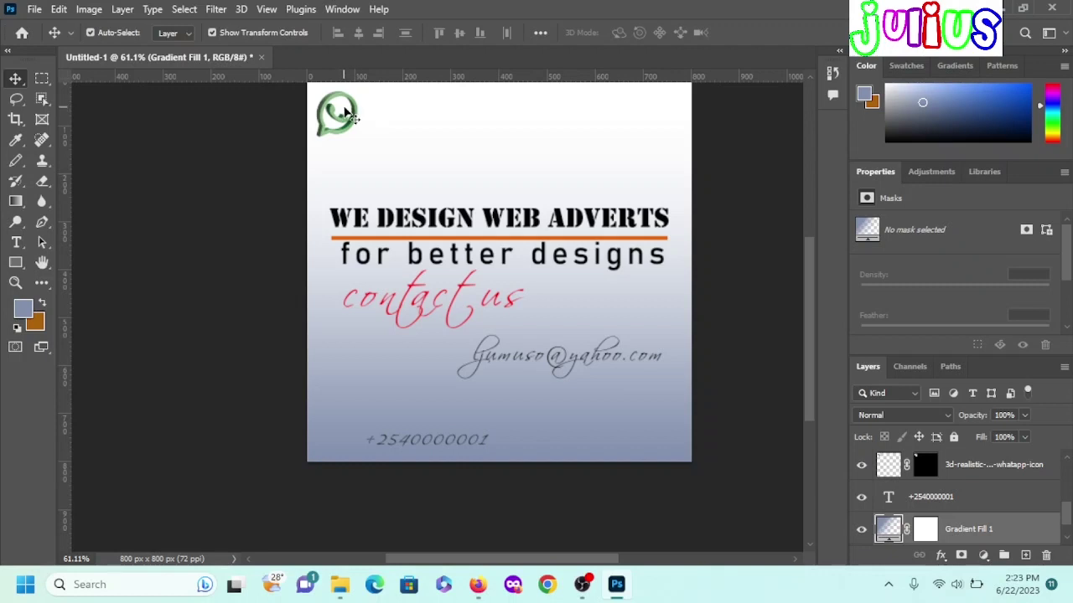
- Shrink the WhatsApp icon to 108 × 107 px and set it beside the phone number
click(332, 104)
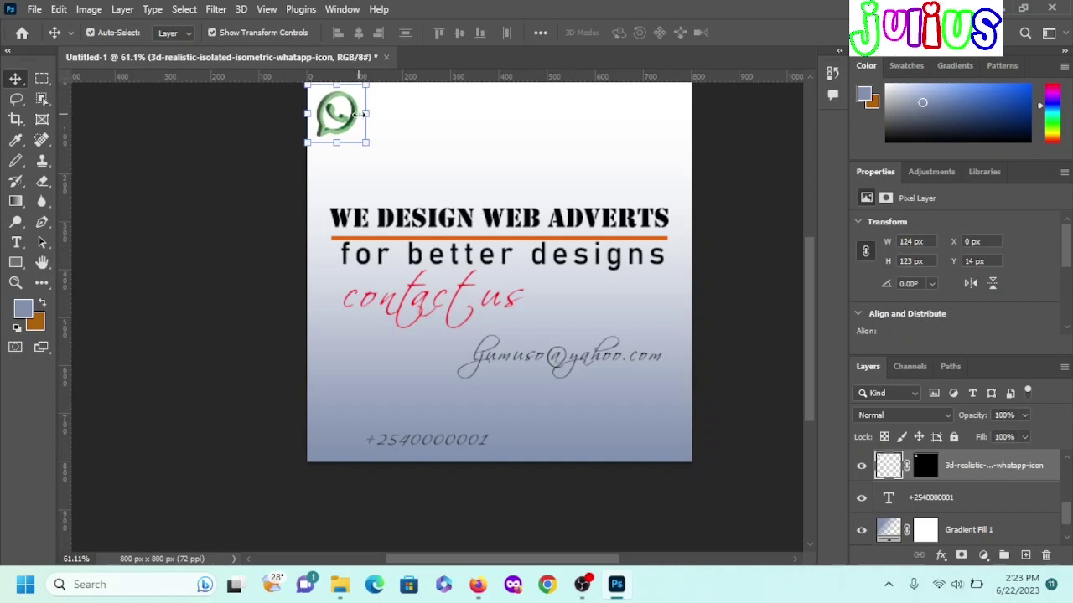
key(ctrl+t)
drag(365, 114, 361, 117)
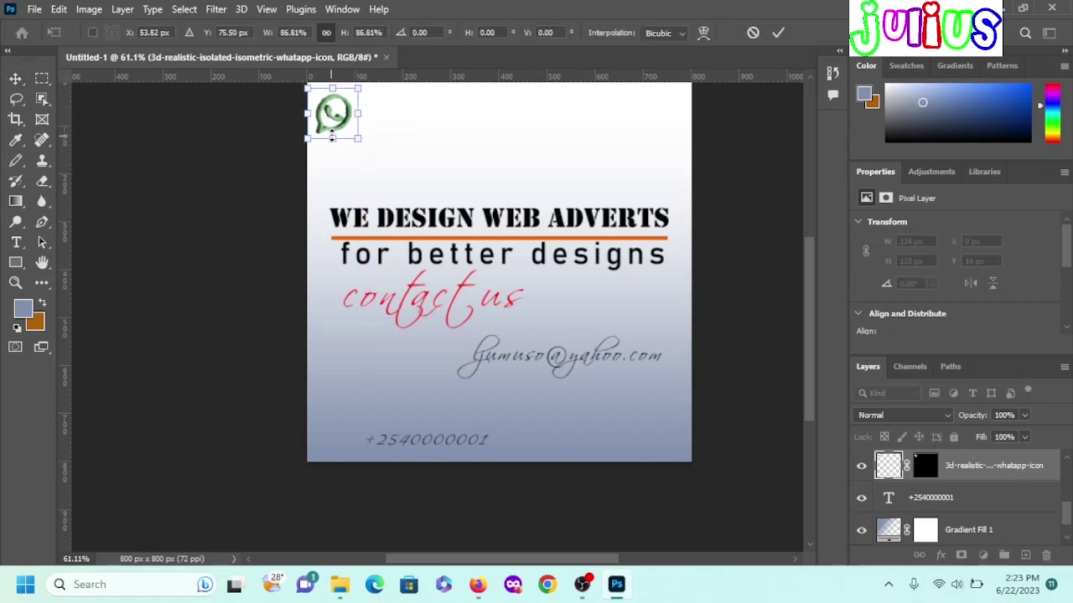
mouse_move(335, 132)
mouse_down()
mouse_move(334, 445)
mouse_move(346, 453)
mouse_up()
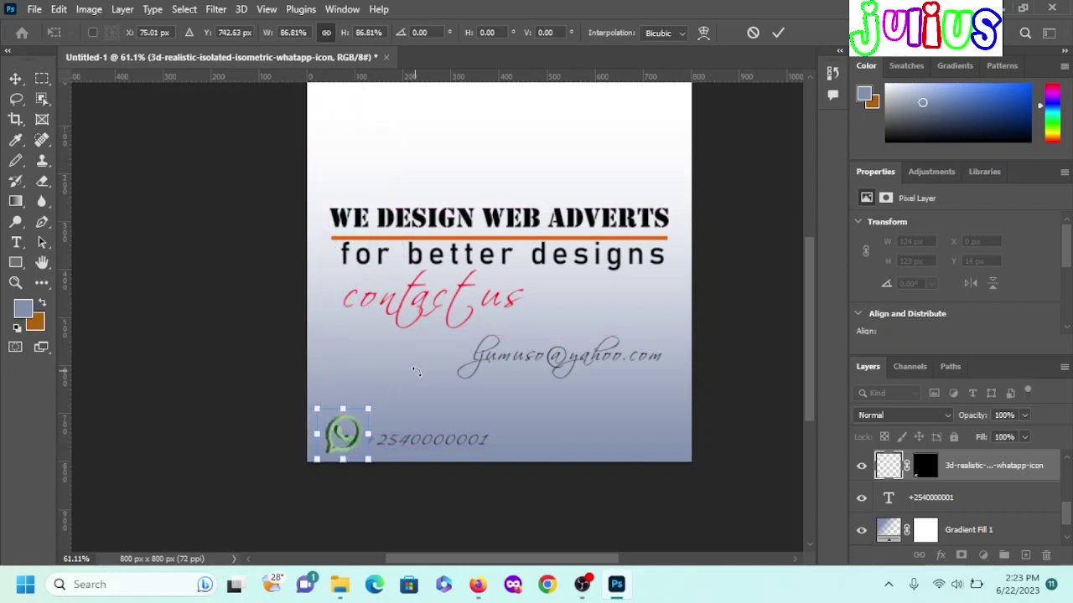
key(Return)
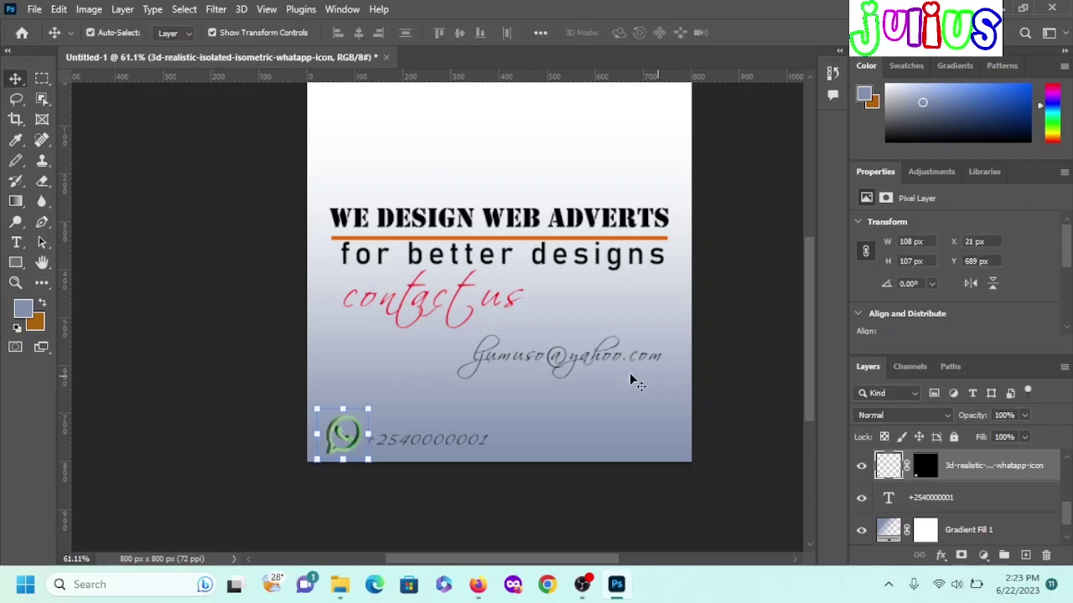
click(503, 404)
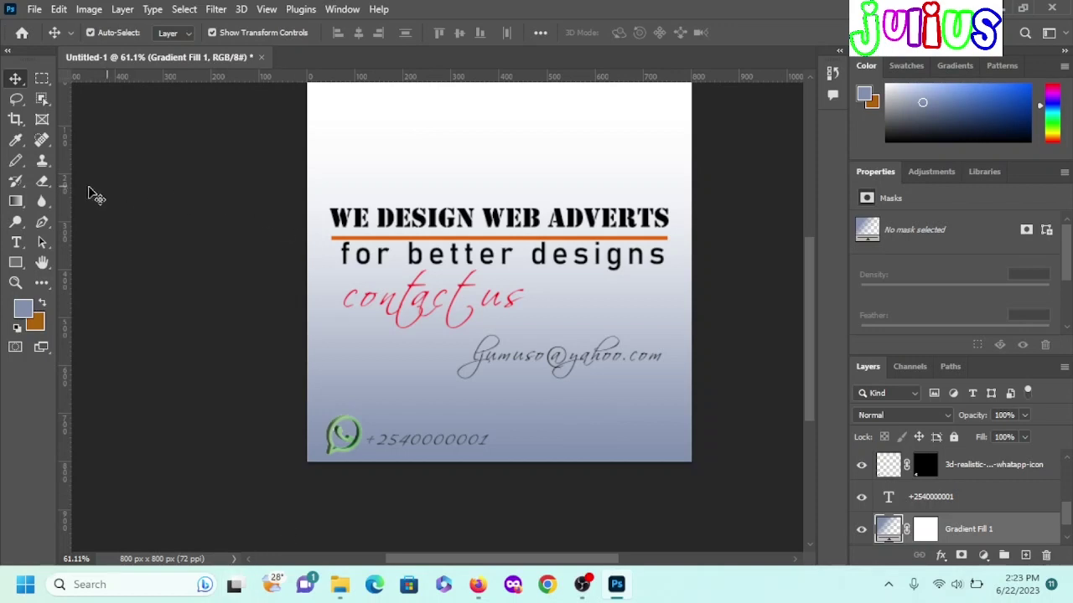
- Add a 'Julius' text layer, enlarge it to 95.56 pt and centre it above the headline
click(16, 242)
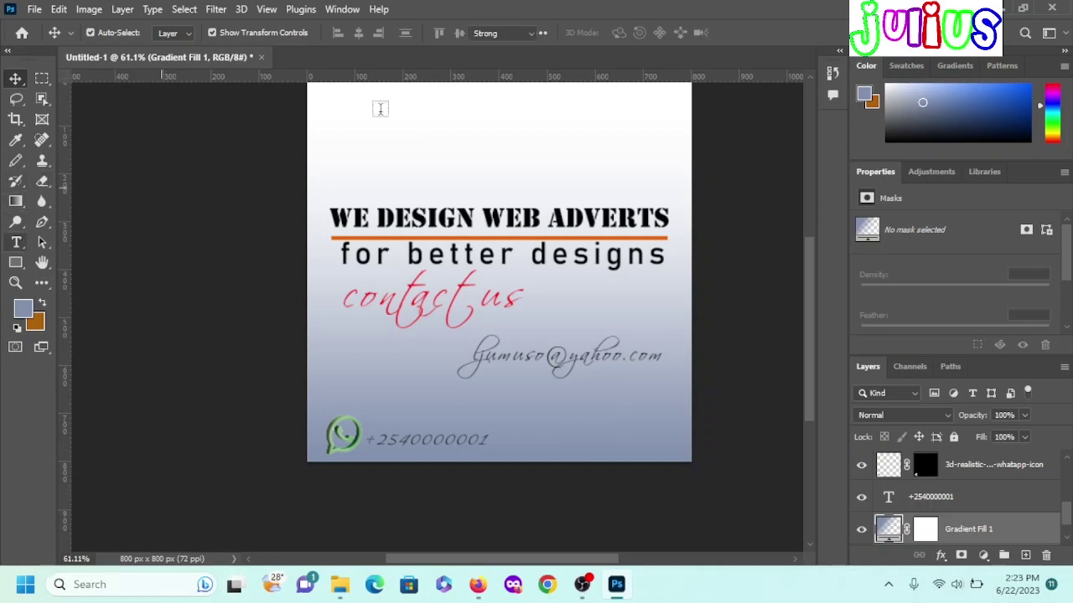
click(458, 134)
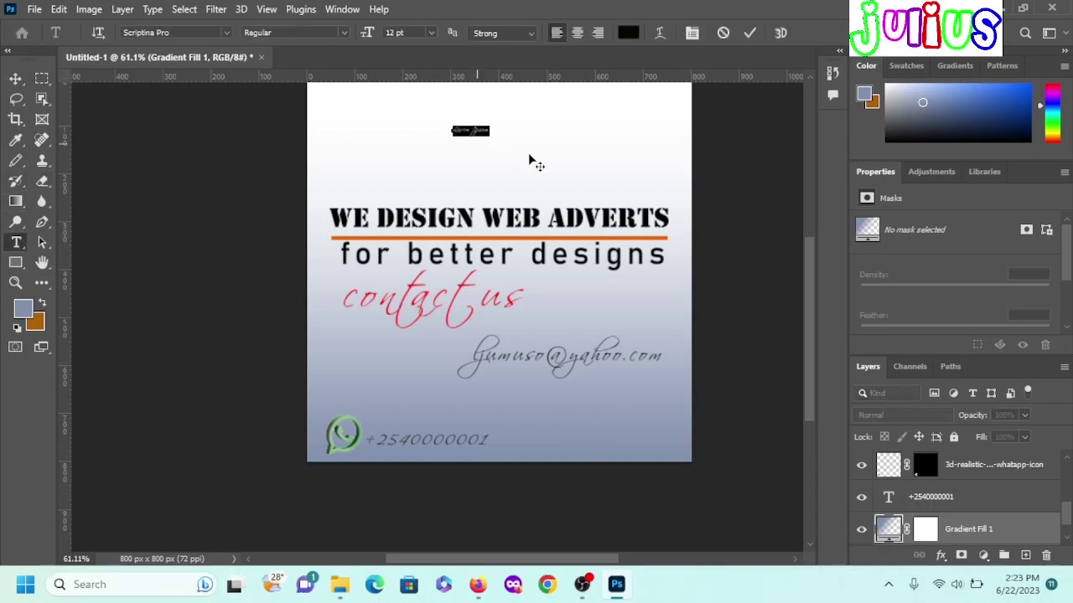
key(BackSpace)
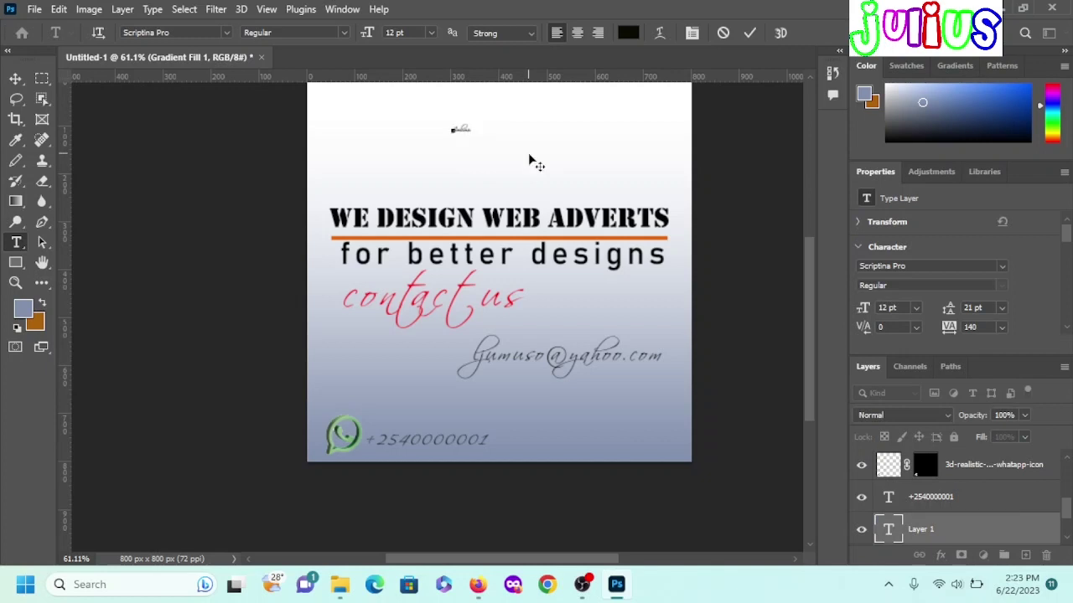
click(750, 33)
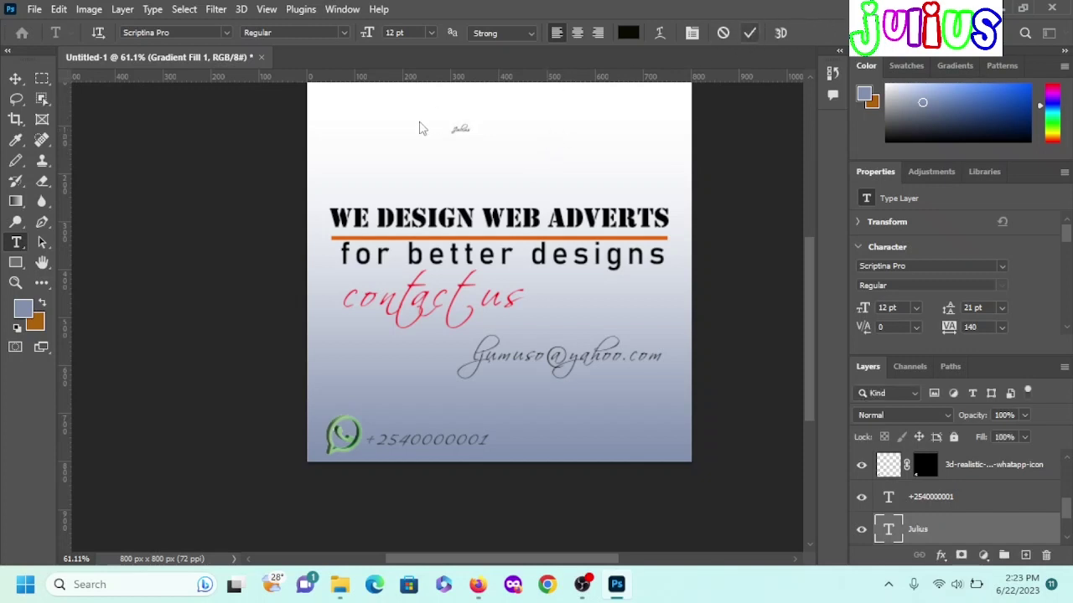
click(17, 79)
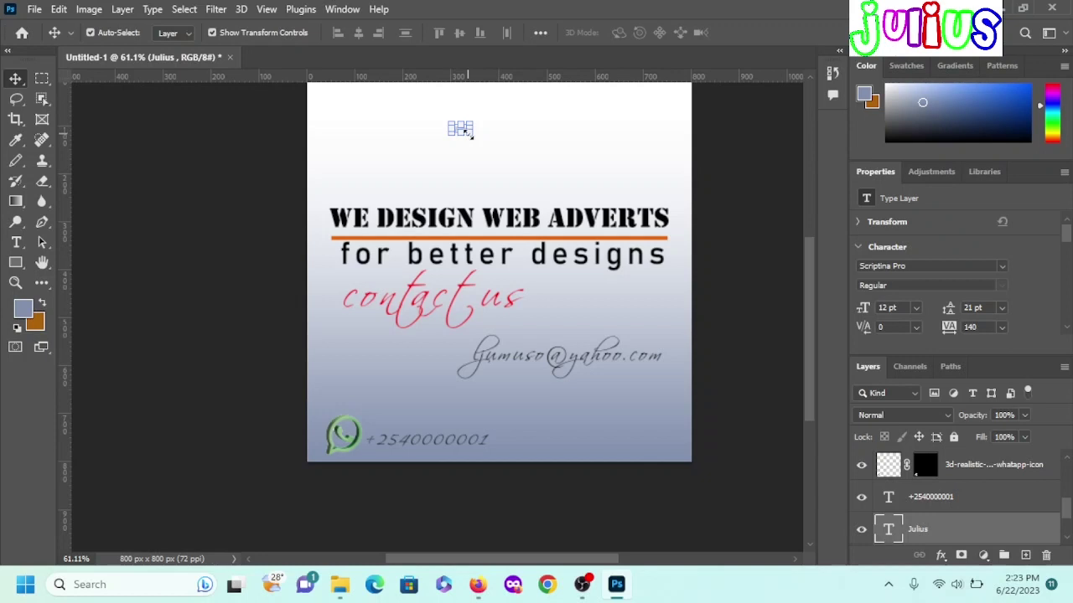
mouse_move(471, 134)
mouse_down()
mouse_move(464, 124)
mouse_move(606, 130)
mouse_up()
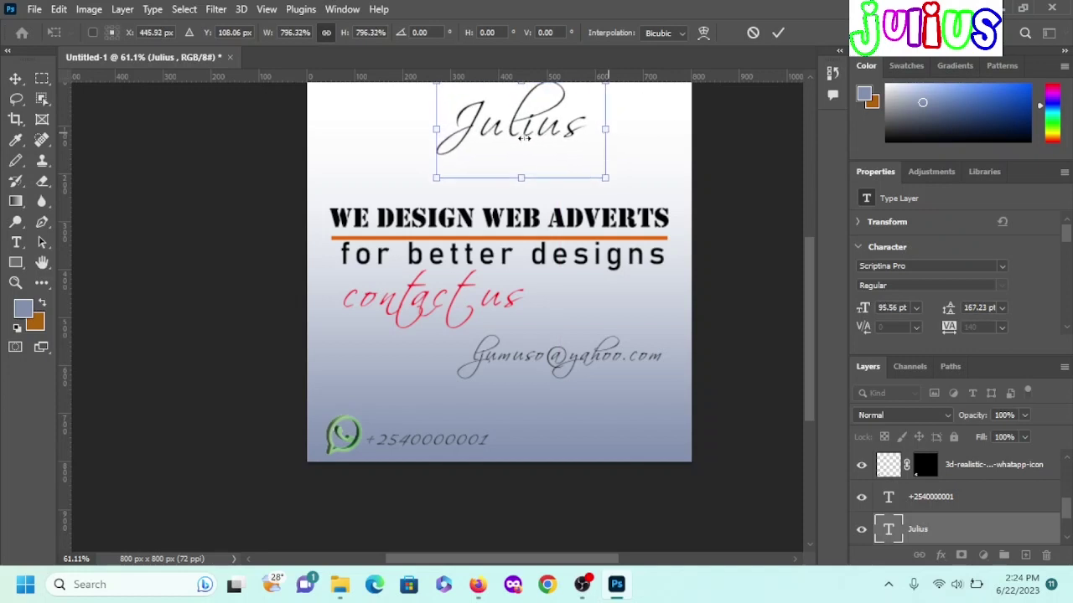
drag(523, 137, 490, 147)
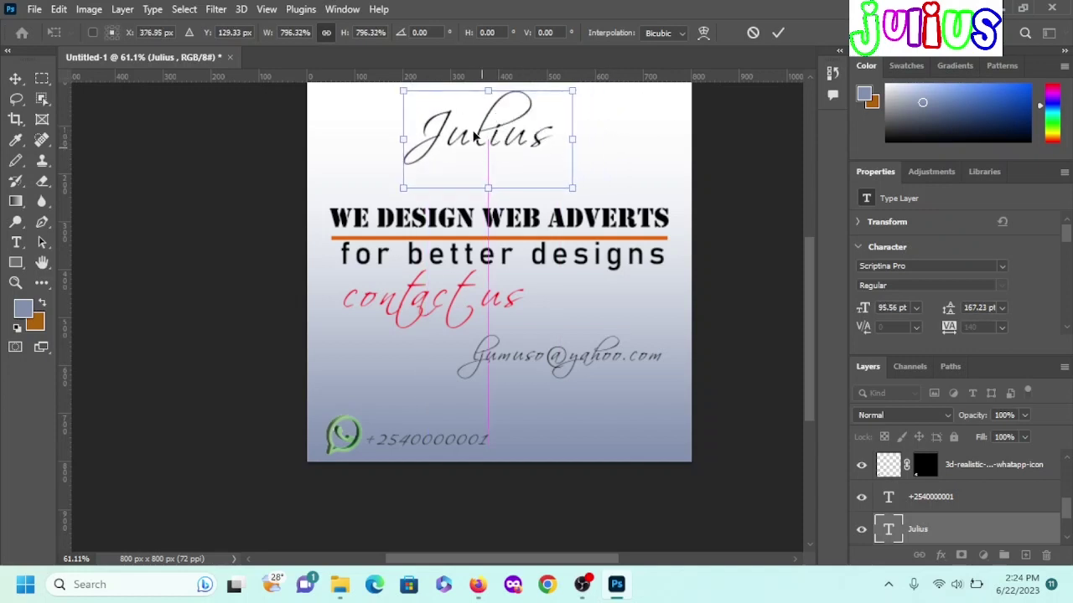
double_click(474, 137)
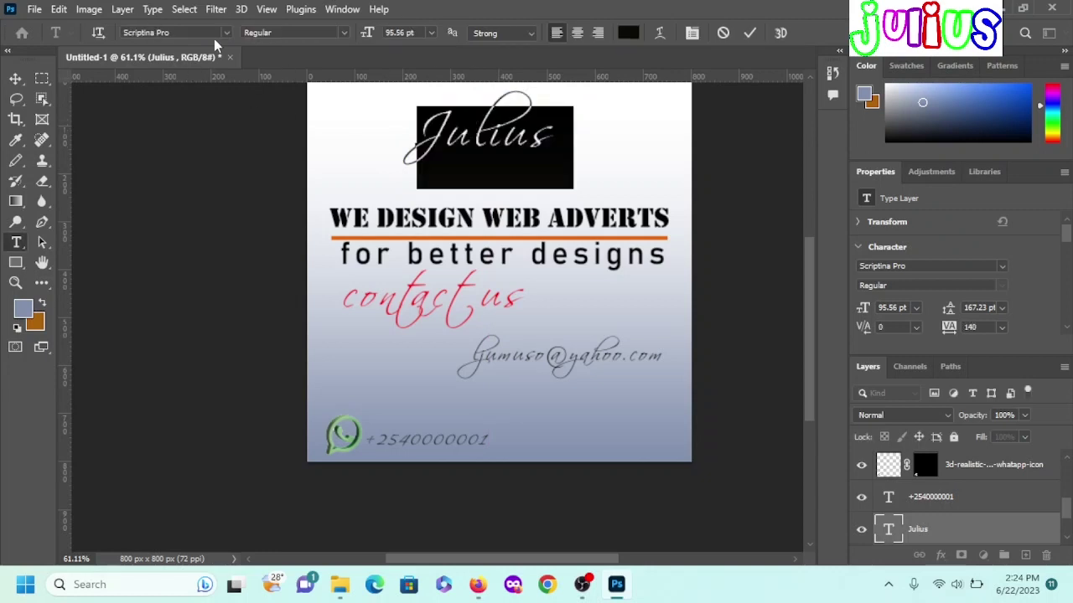
- Change the Julius heading's font to Elephant
click(225, 33)
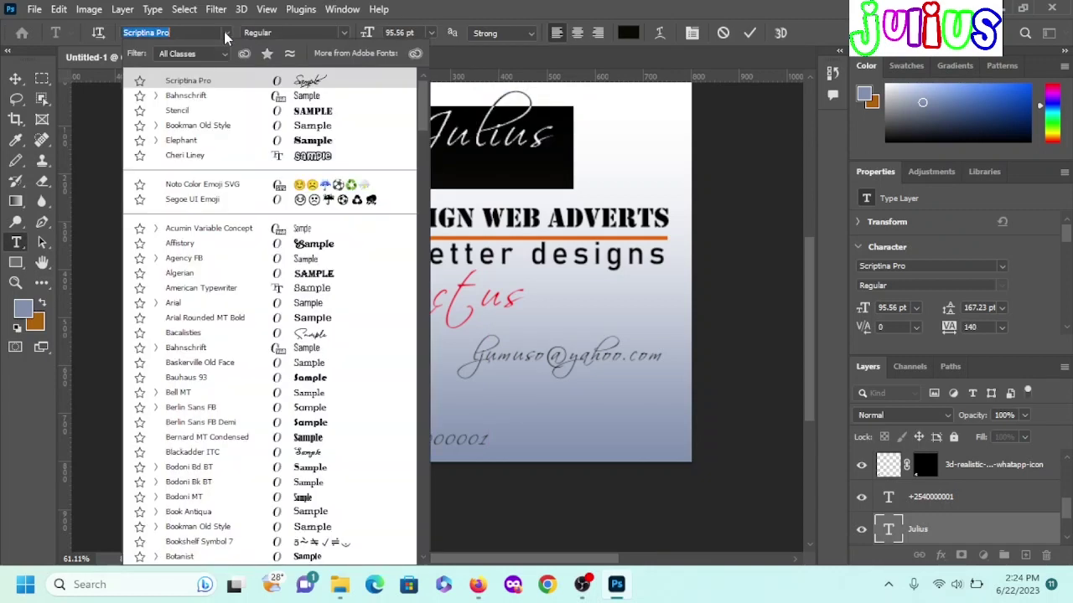
click(218, 138)
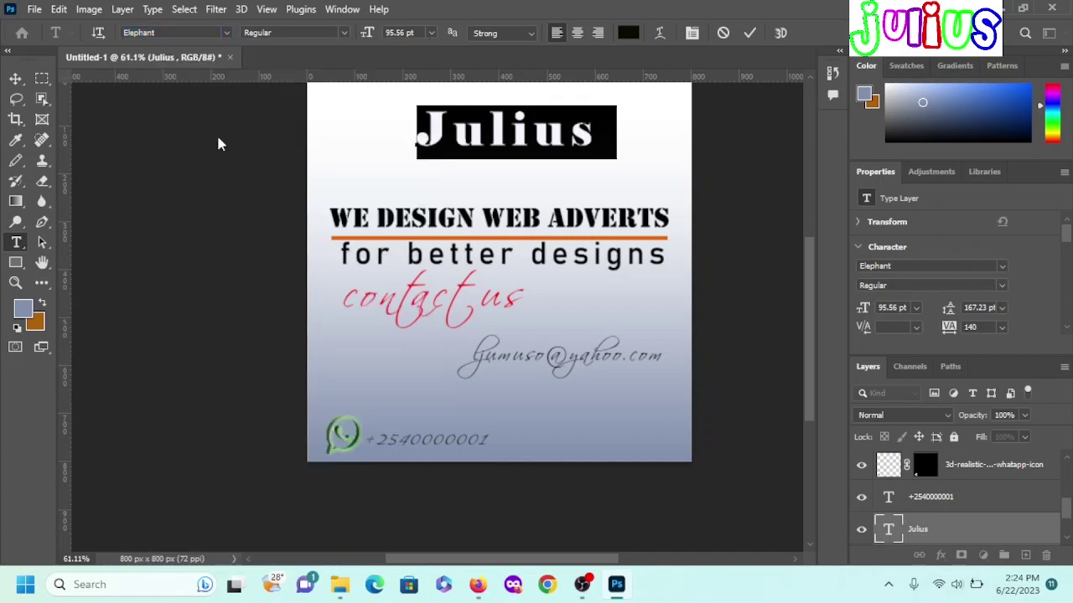
click(750, 33)
key(v)
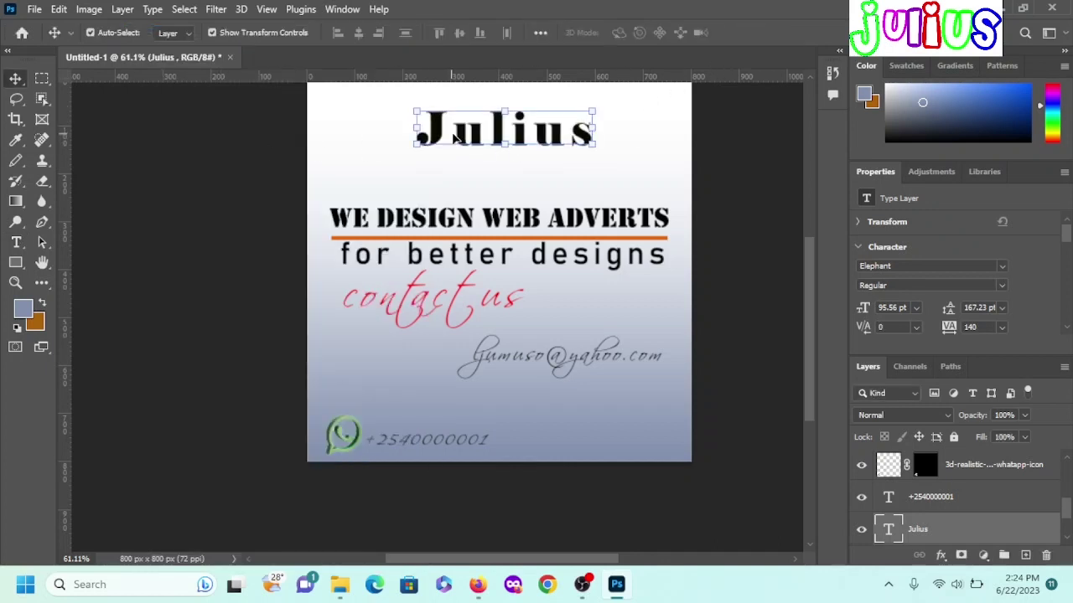
key(ctrl+t)
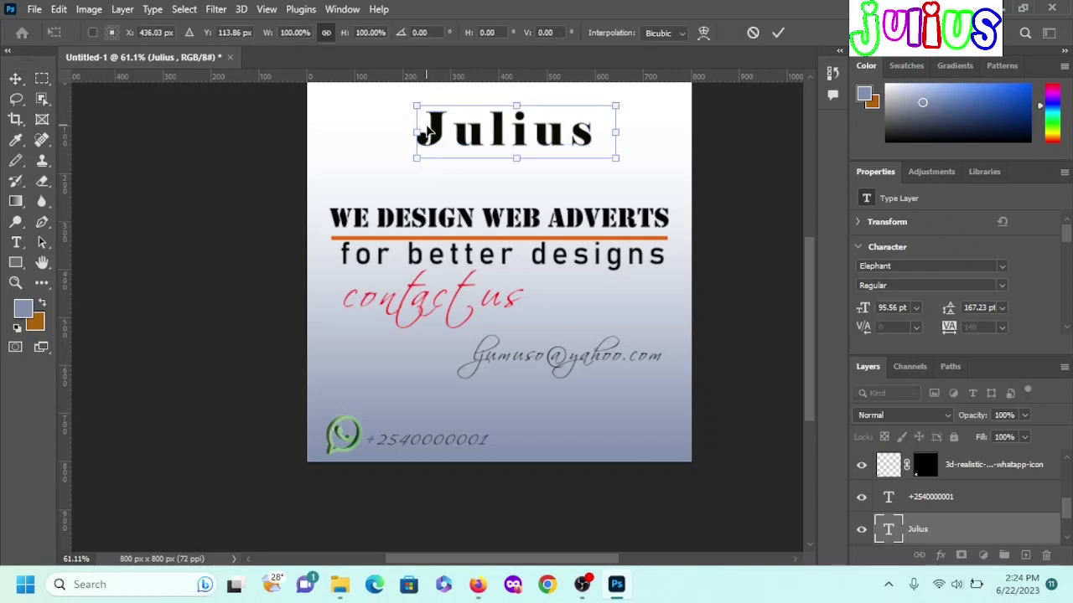
key(Return)
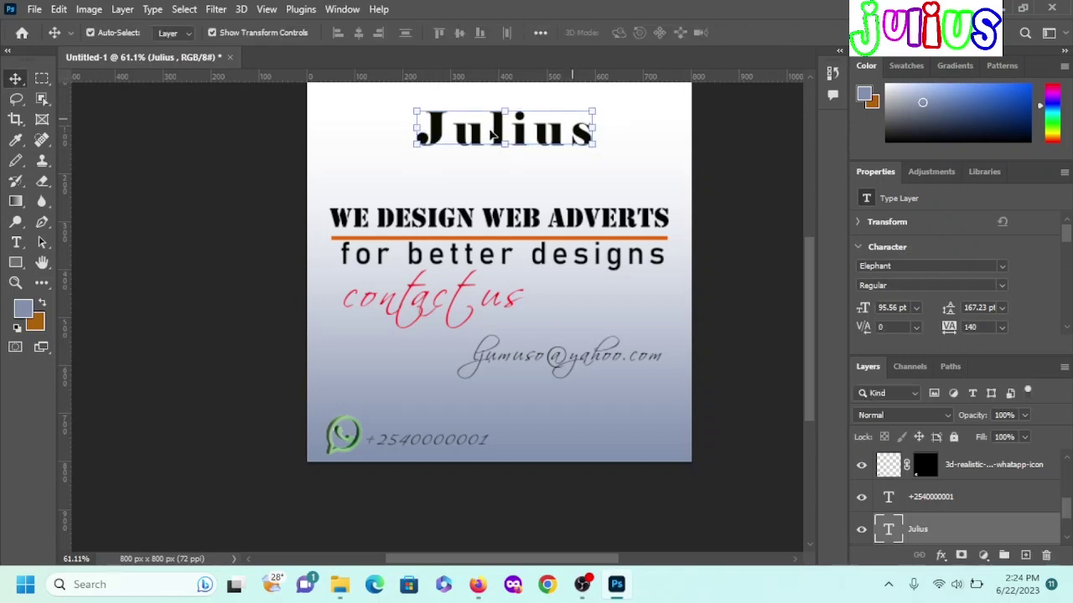
- Prefix the heading with '#' and move '#Julius' to the top centre
double_click(429, 131)
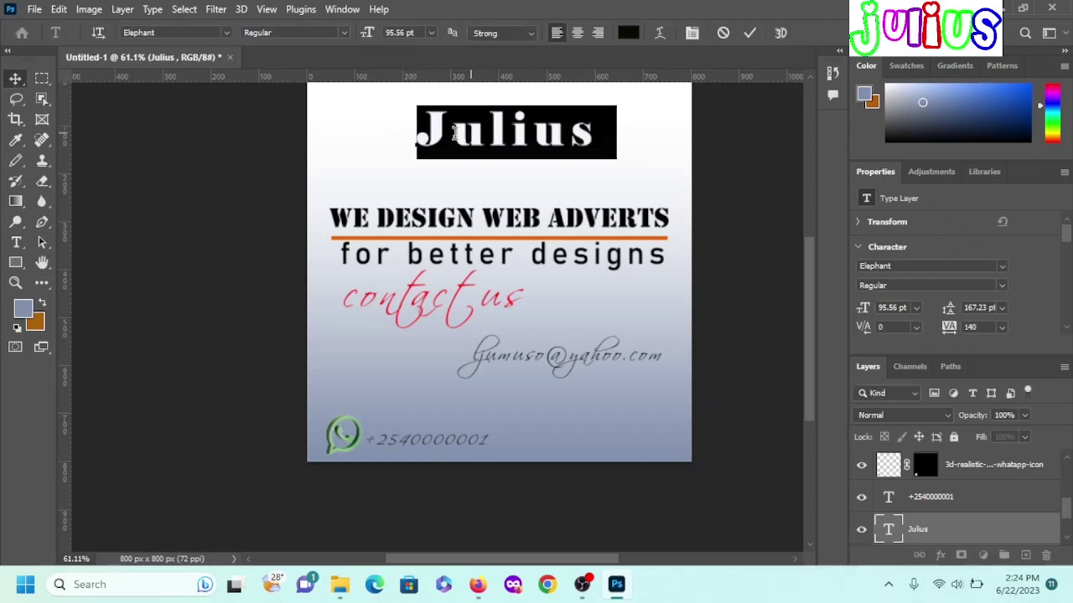
click(423, 134)
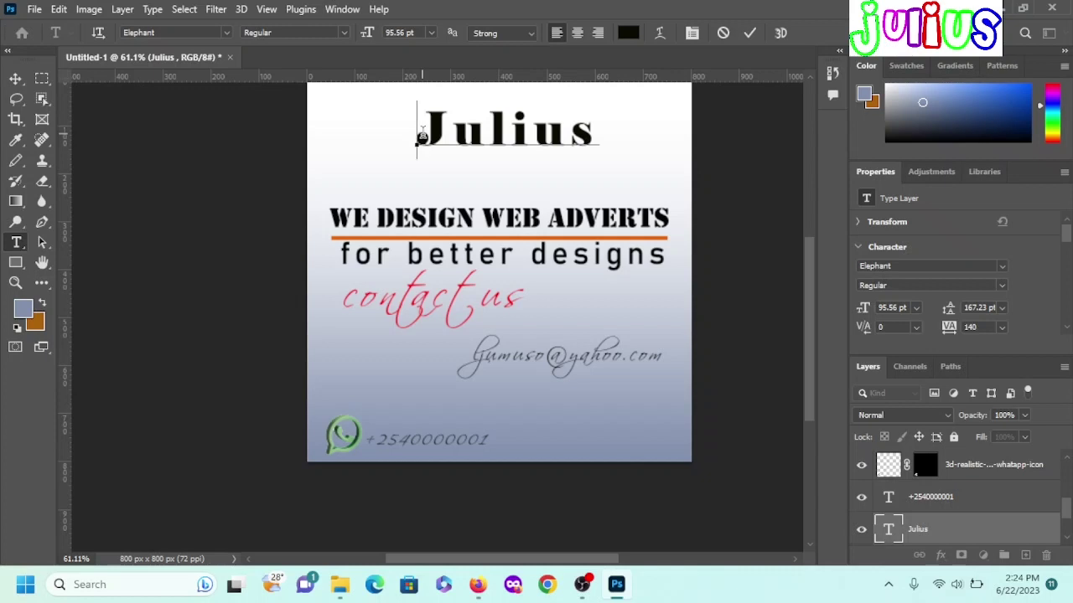
text(#)
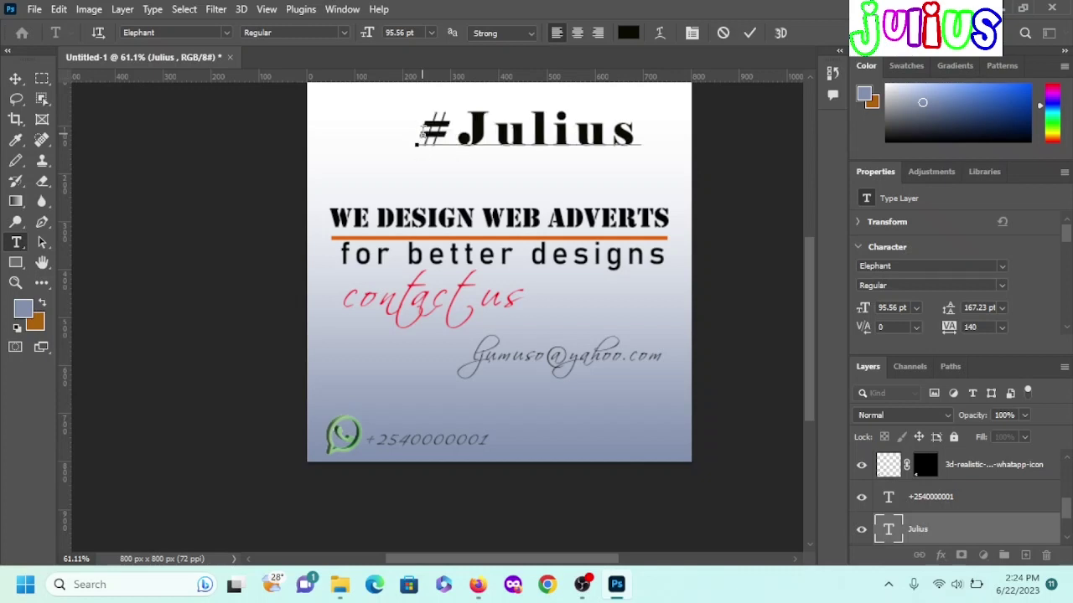
click(756, 30)
key(v)
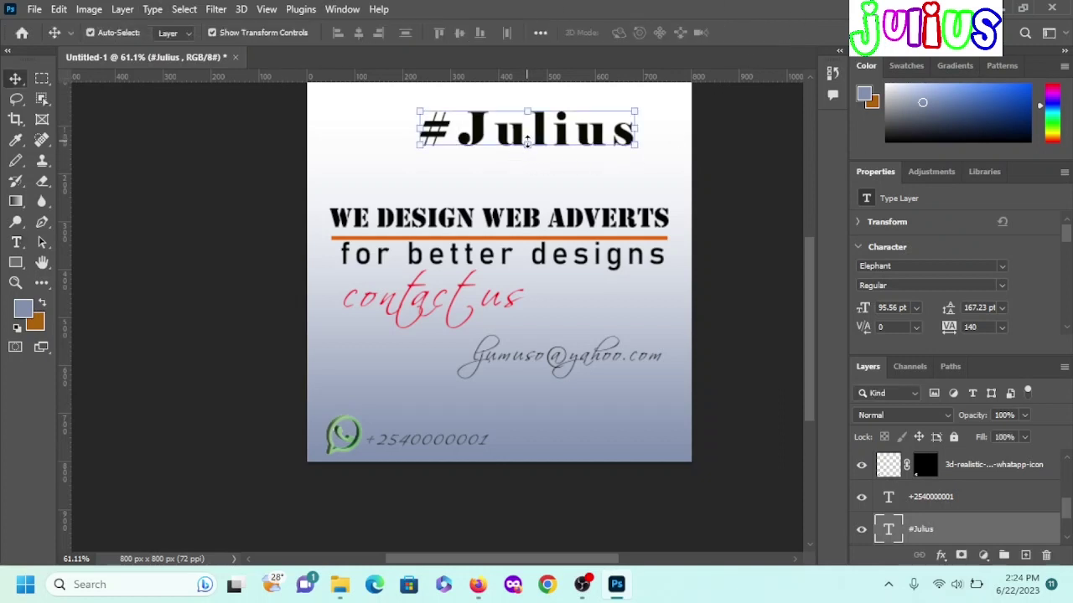
drag(537, 136, 451, 124)
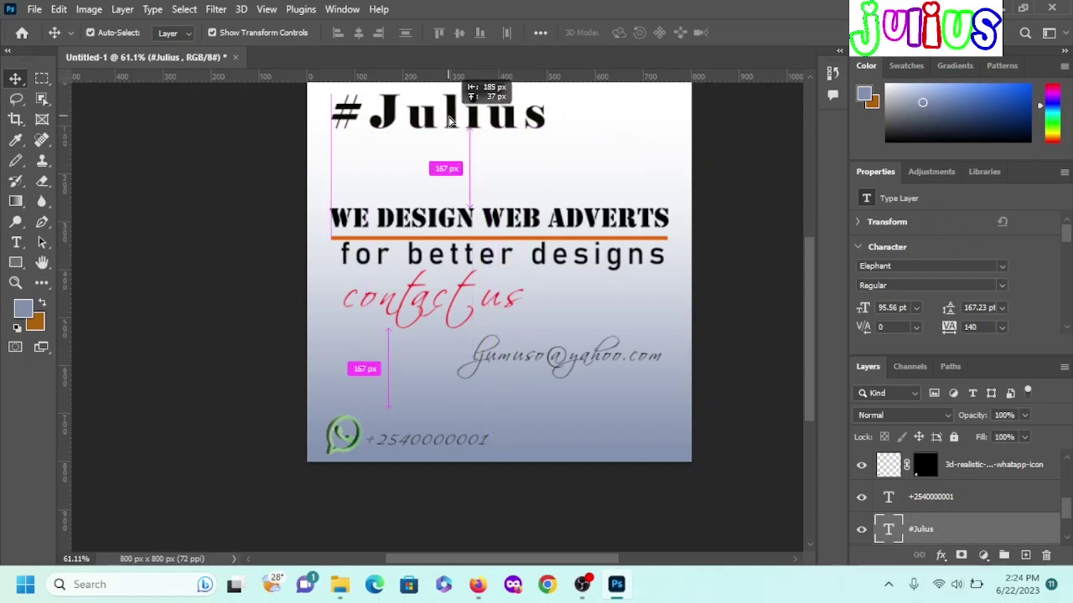
mouse_move(450, 124)
mouse_down()
mouse_move(426, 107)
mouse_move(499, 121)
mouse_up()
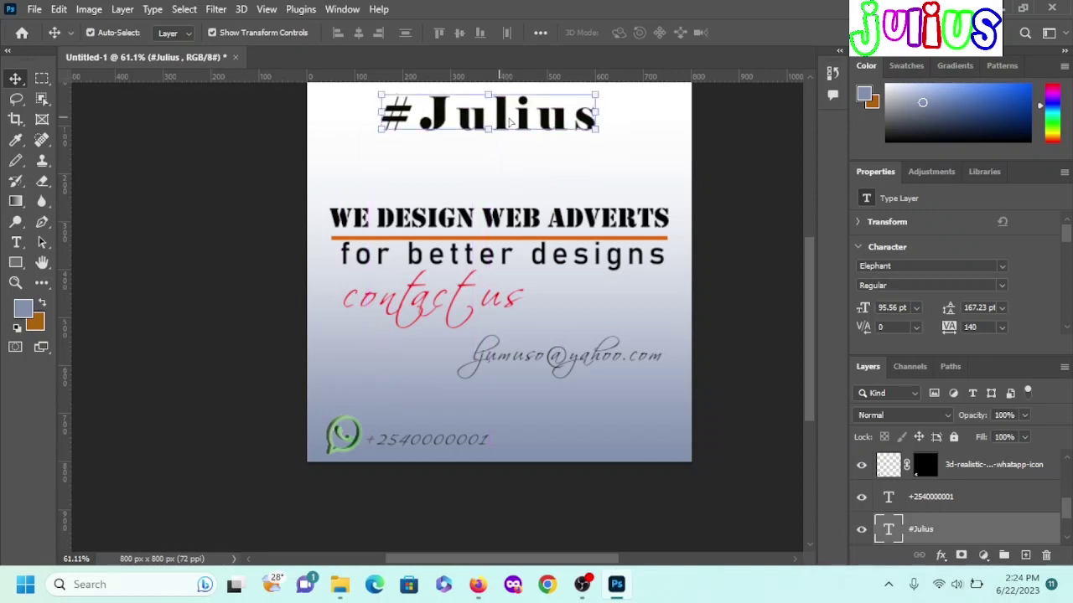
- Colour the #Julius heading green (#089353) and commit the text edit
double_click(482, 121)
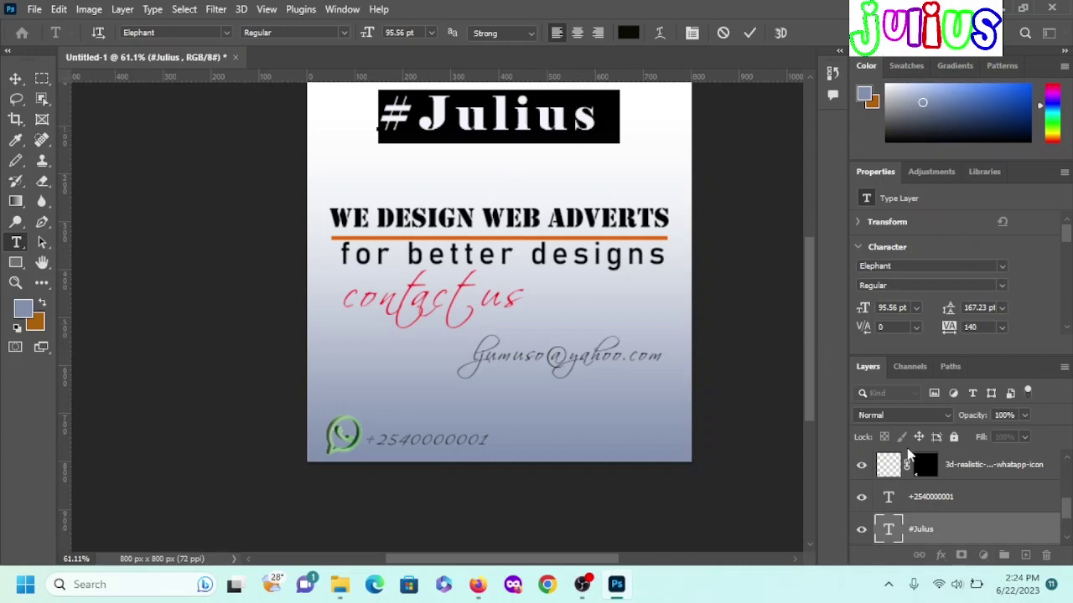
click(628, 33)
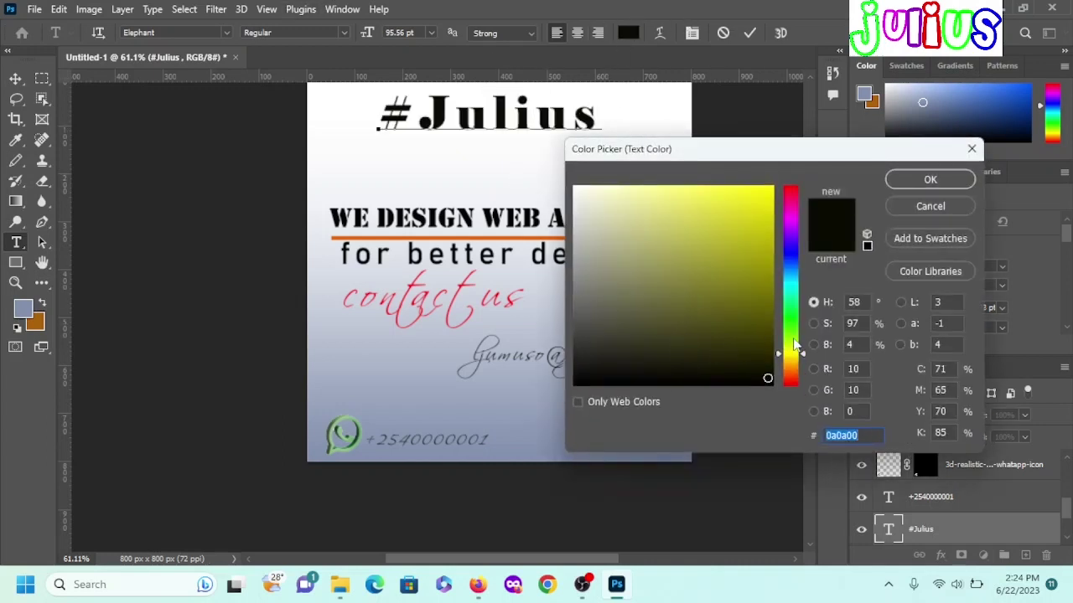
mouse_move(796, 344)
mouse_down()
mouse_move(797, 302)
mouse_move(761, 270)
mouse_up()
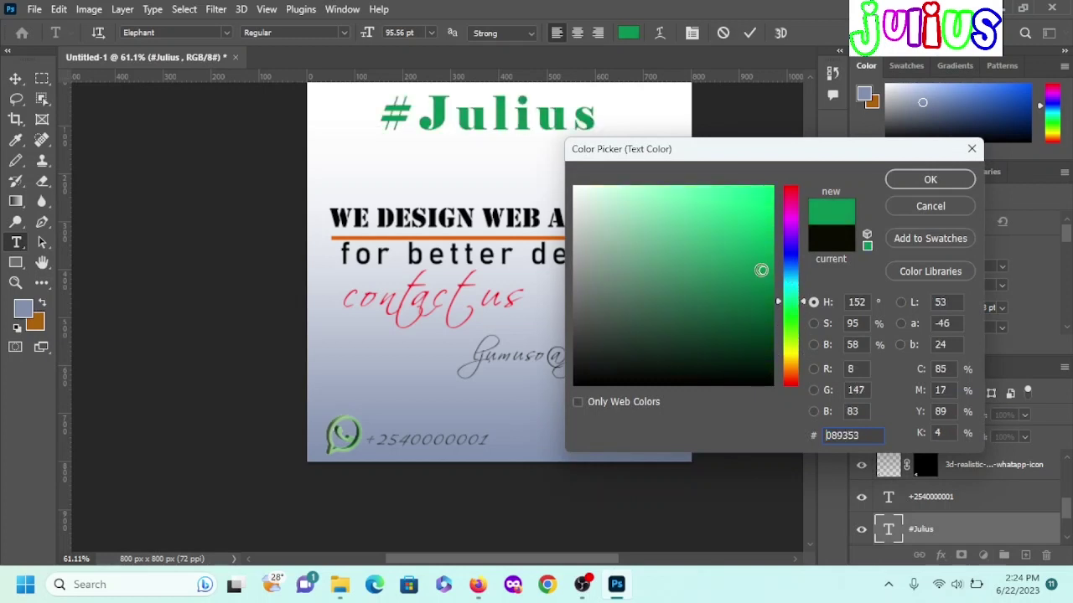
click(931, 179)
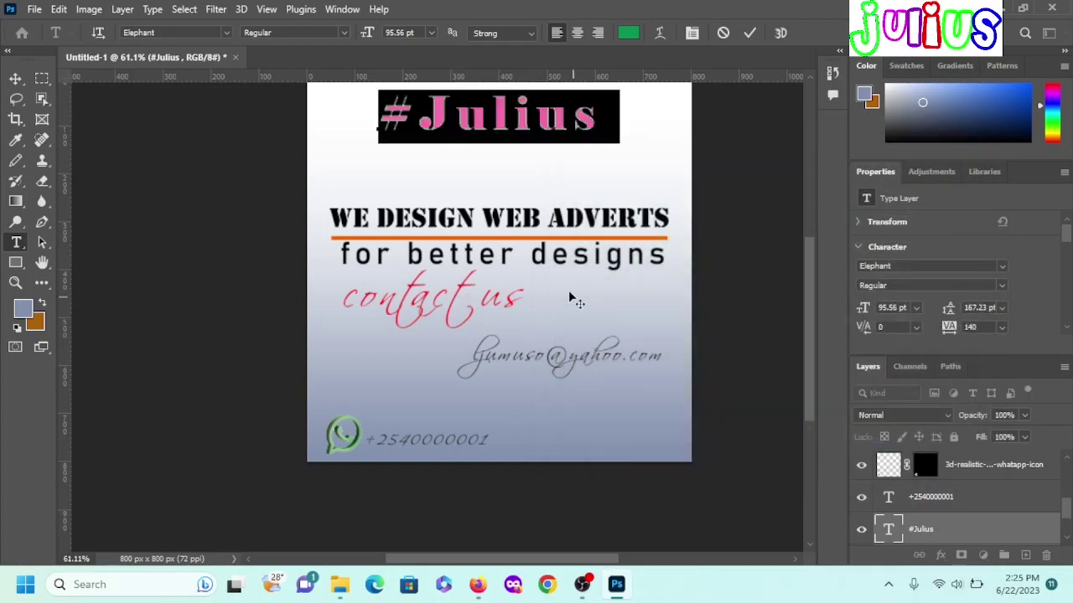
click(349, 379)
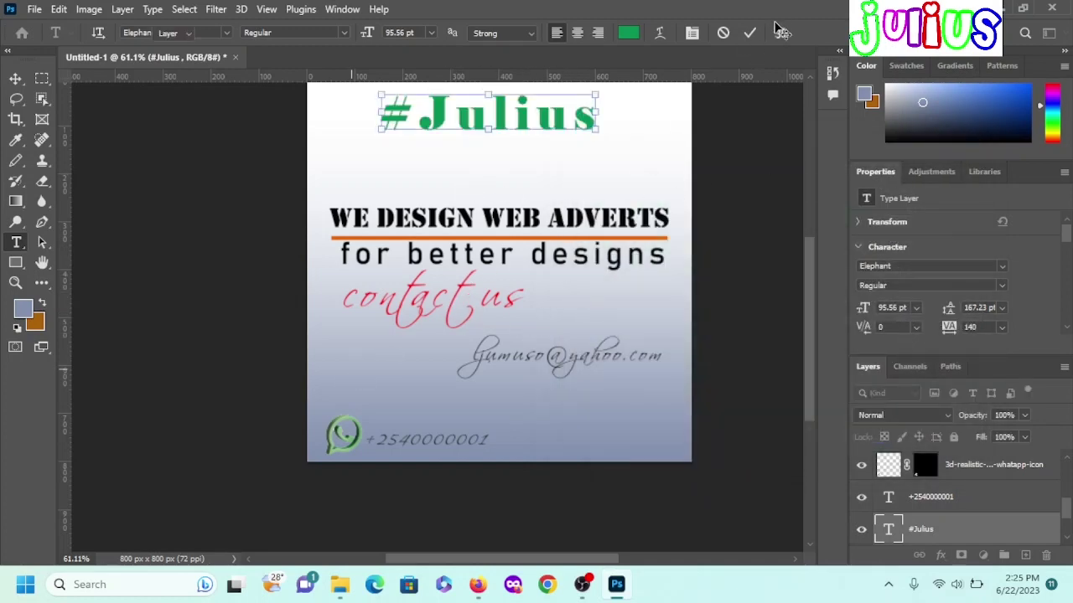
click(749, 33)
key(v)
click(238, 206)
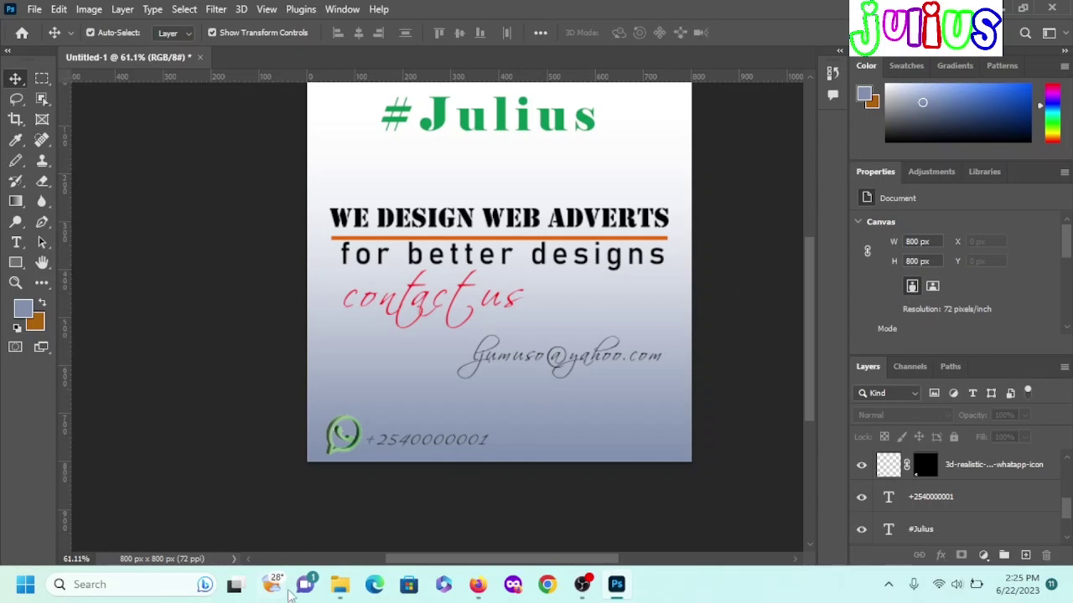
- Open the Downloads folder in File Explorer and browse its files for an image
click(351, 587)
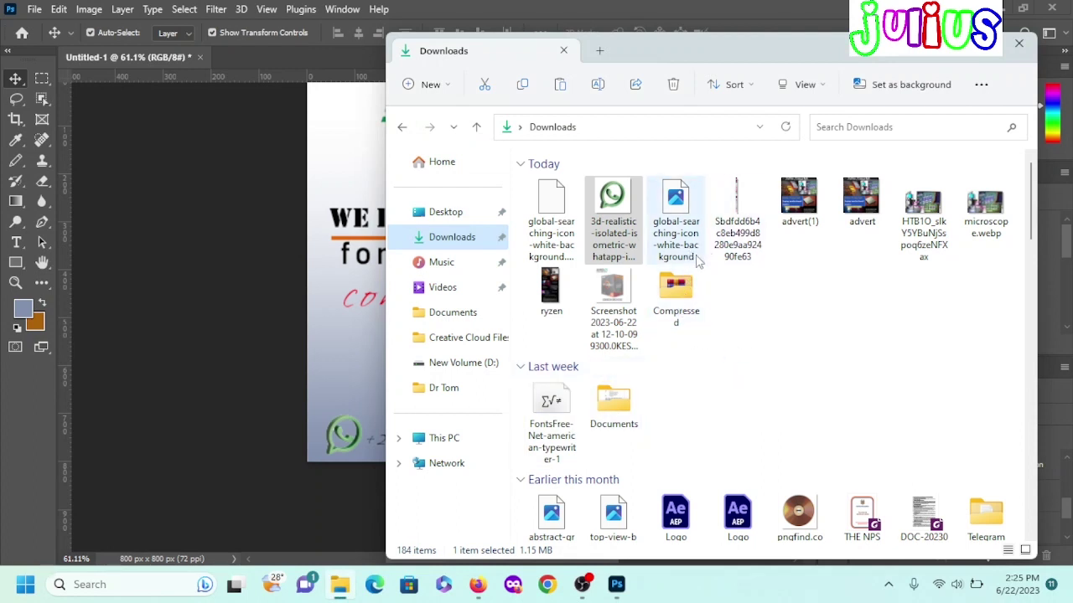
scroll(696, 262, down, 2)
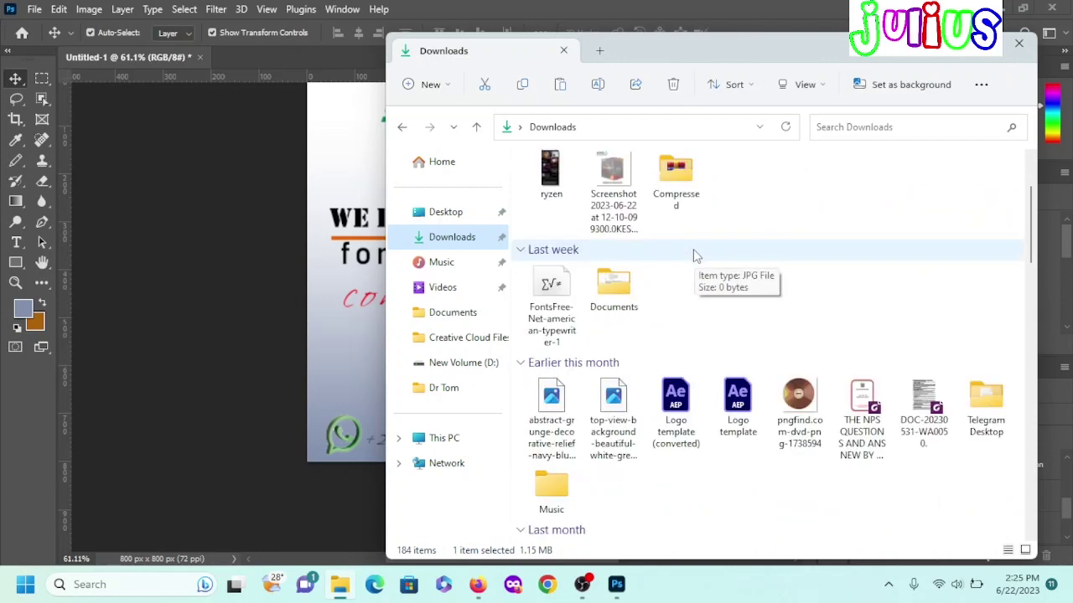
scroll(695, 256, down, 10)
scroll(695, 255, up, 3)
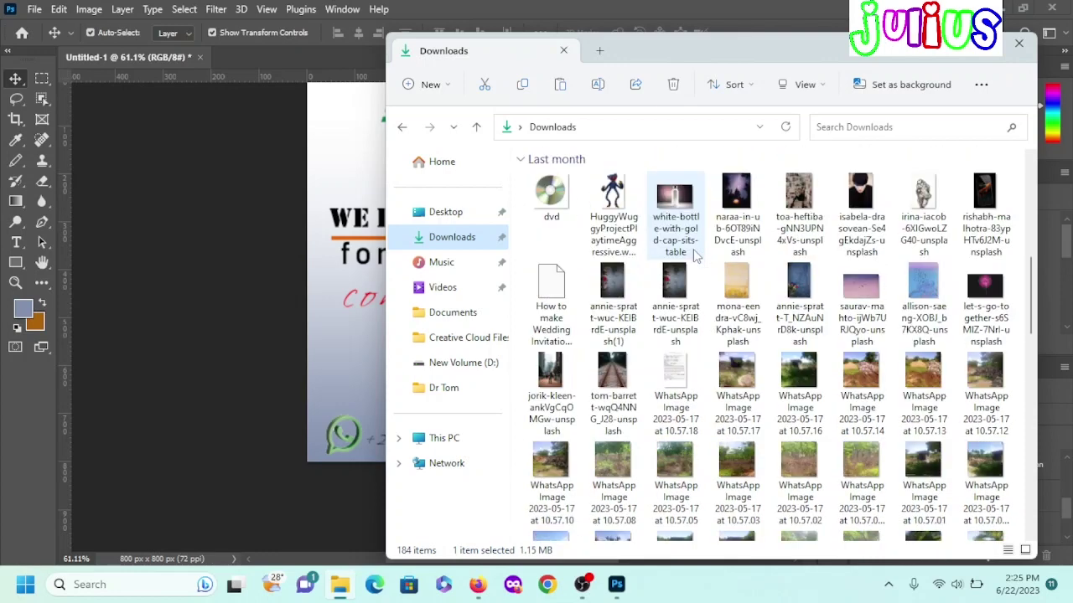
scroll(695, 255, up, 2)
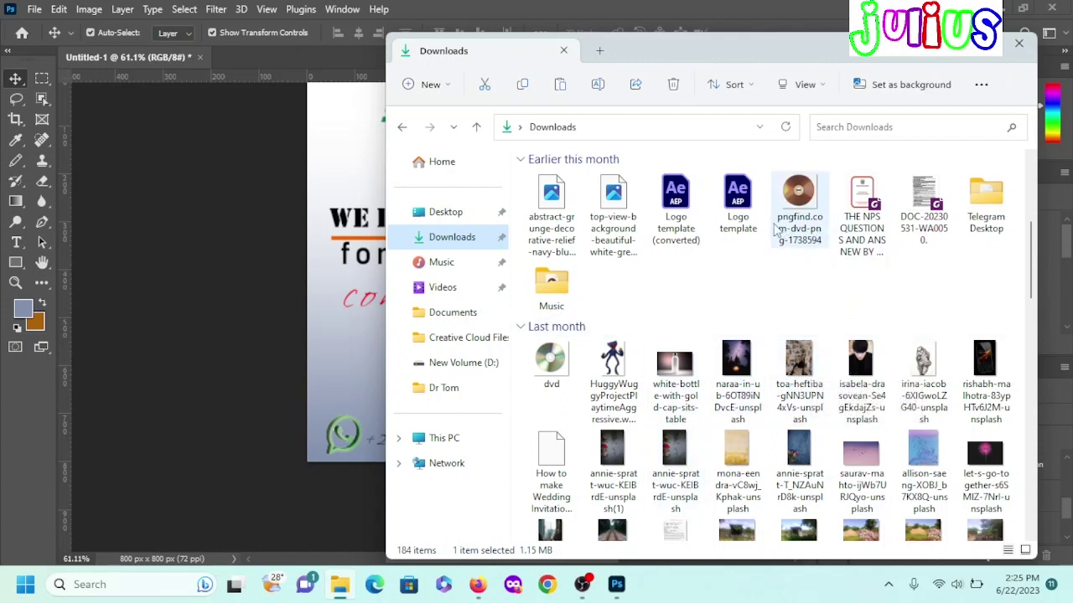
scroll(712, 351, down, 3)
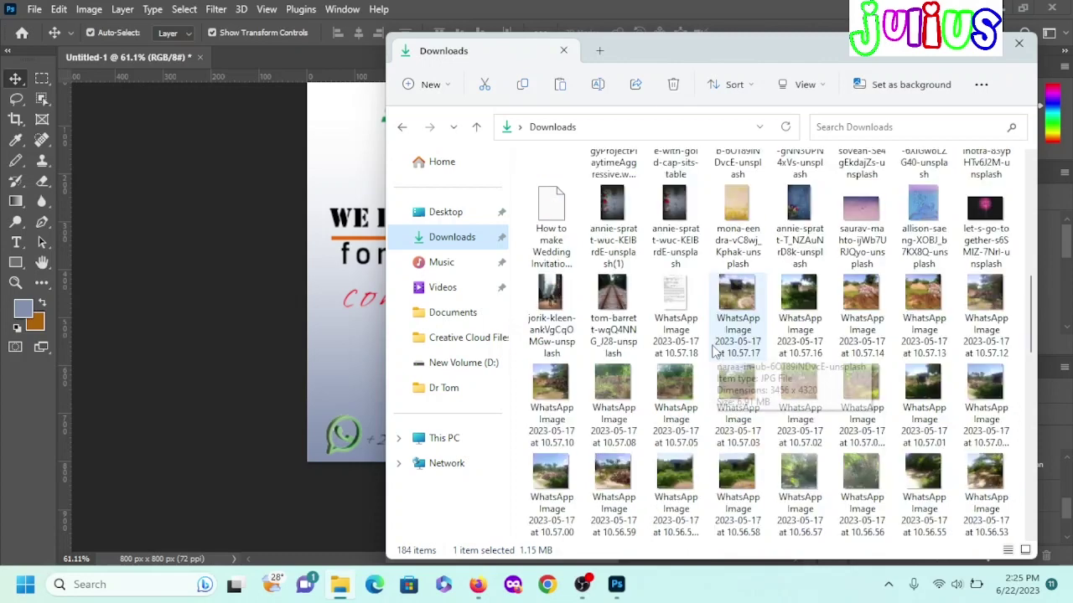
scroll(712, 350, up, 2)
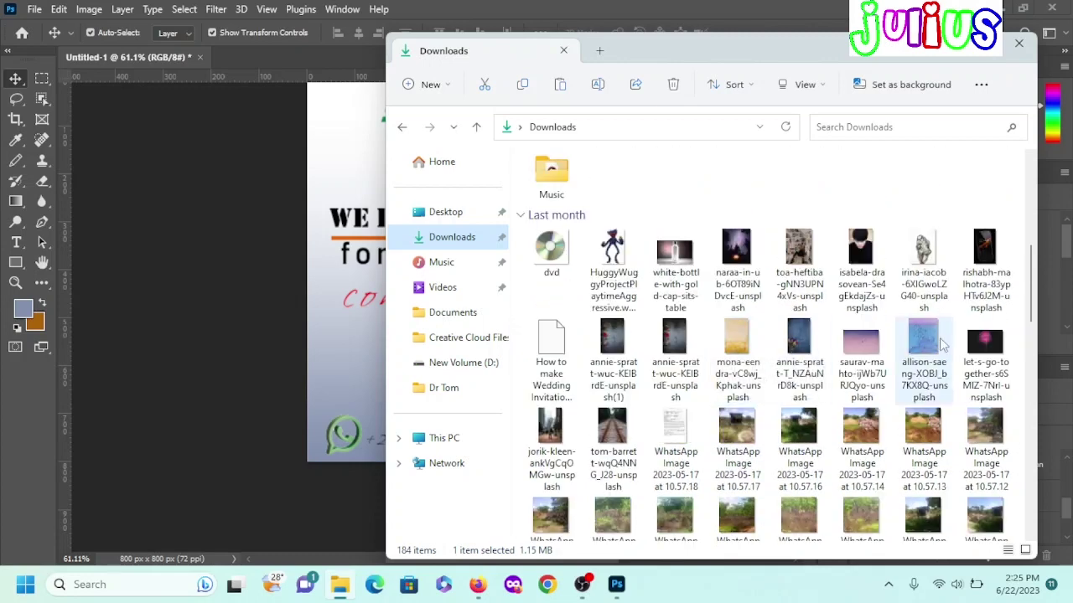
mouse_move(923, 210)
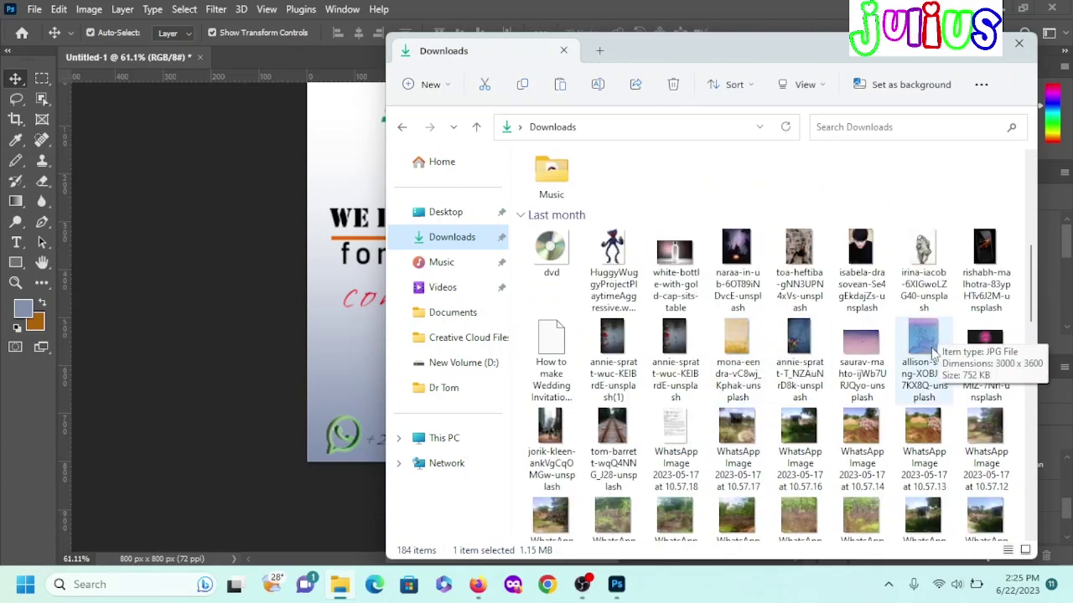
- Place the crystal-flower photo from Downloads and stretch it to cover the whole canvas
drag(926, 338, 347, 365)
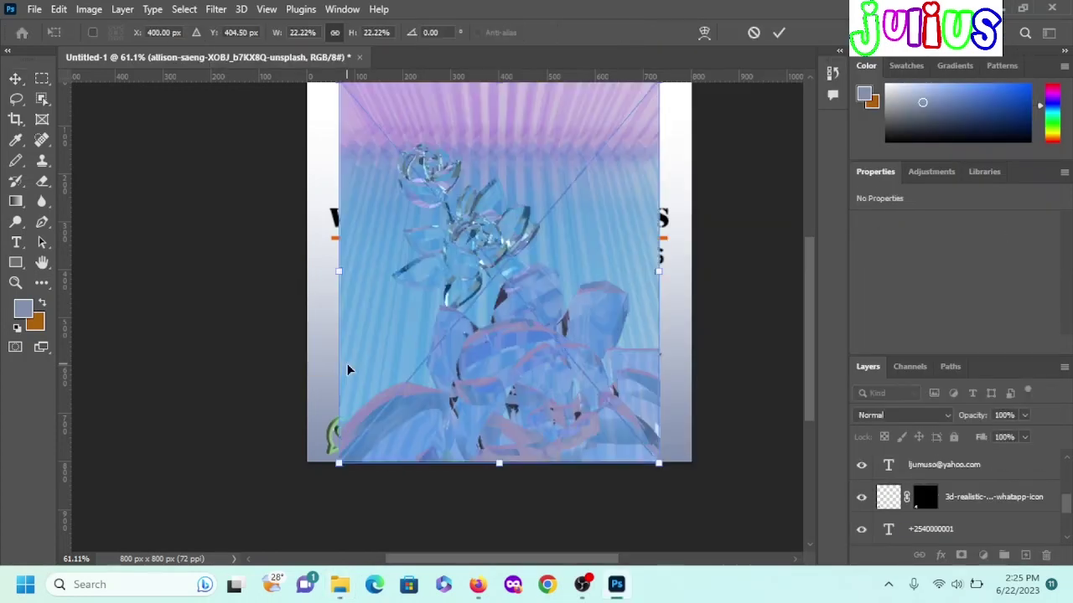
click(778, 32)
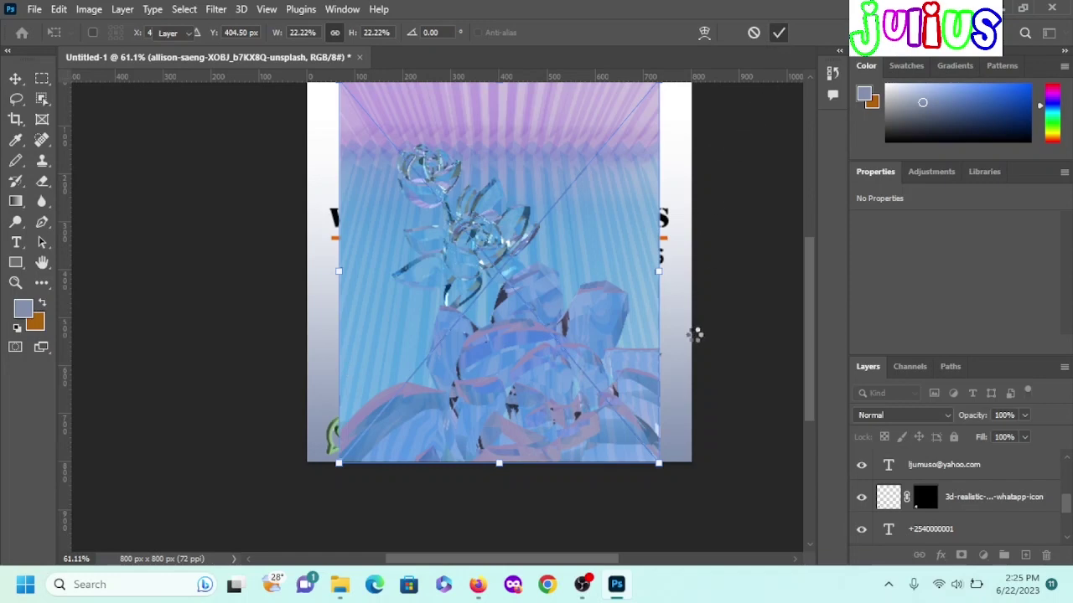
scroll(718, 261, up, 2)
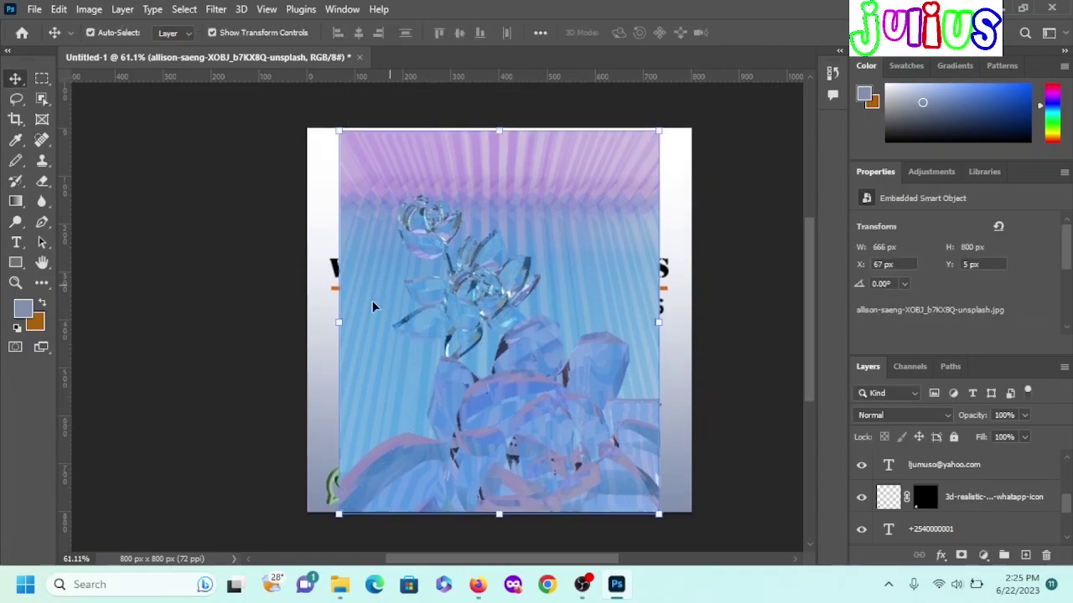
drag(337, 322, 296, 322)
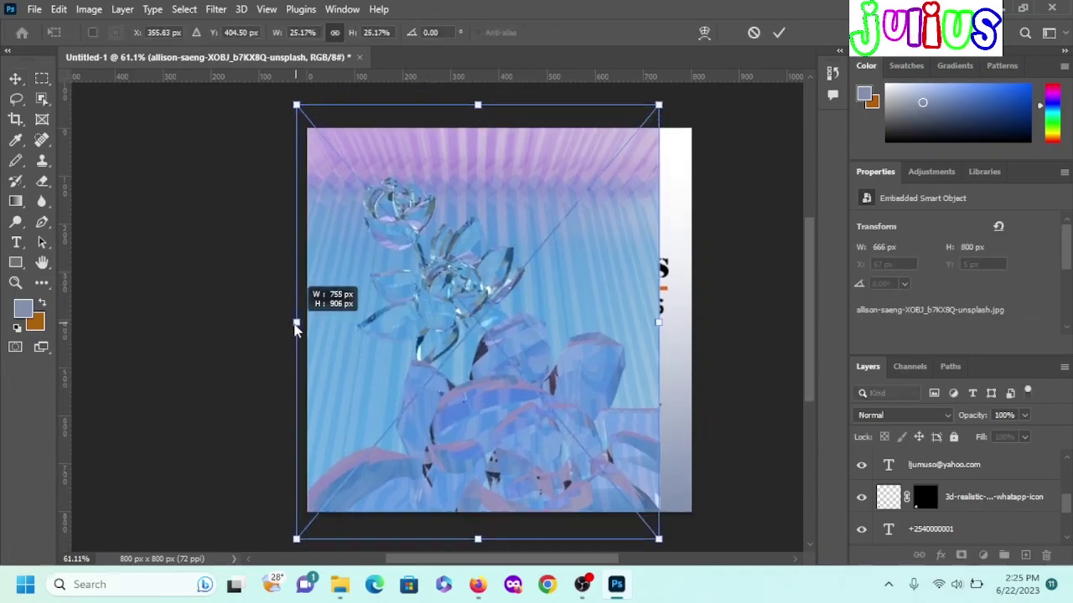
drag(659, 323, 722, 323)
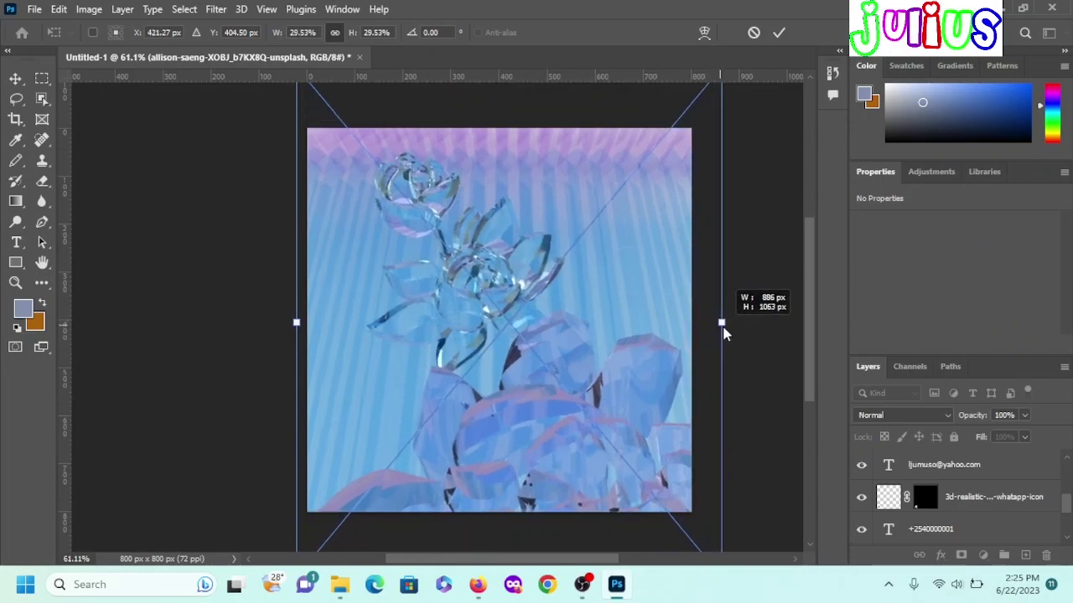
click(778, 32)
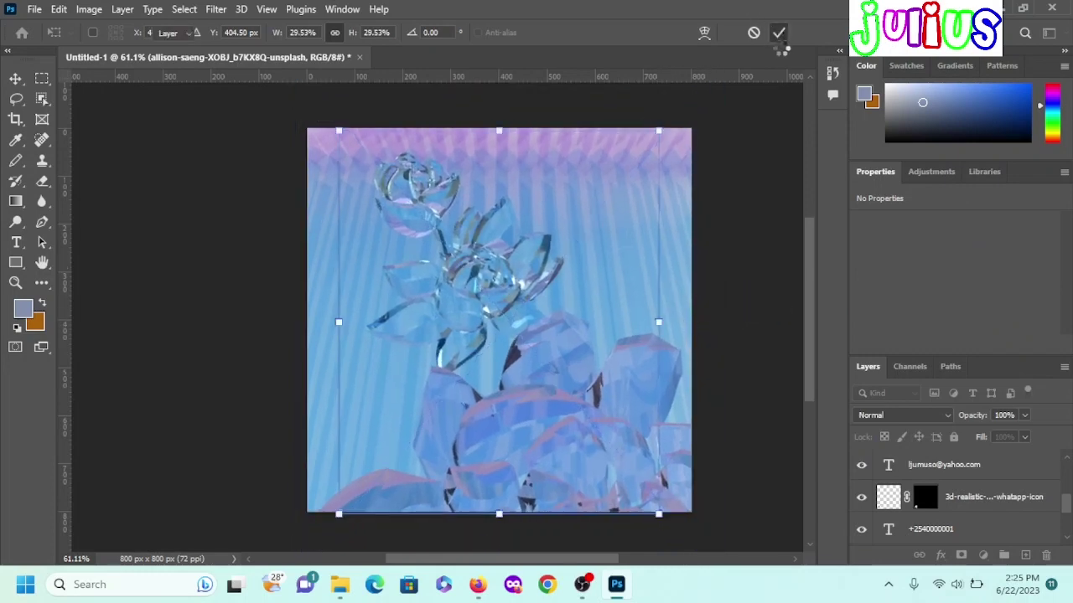
- Try blend modes on the photo layer, leaving it in Linear Burn
scroll(945, 474, down, 3)
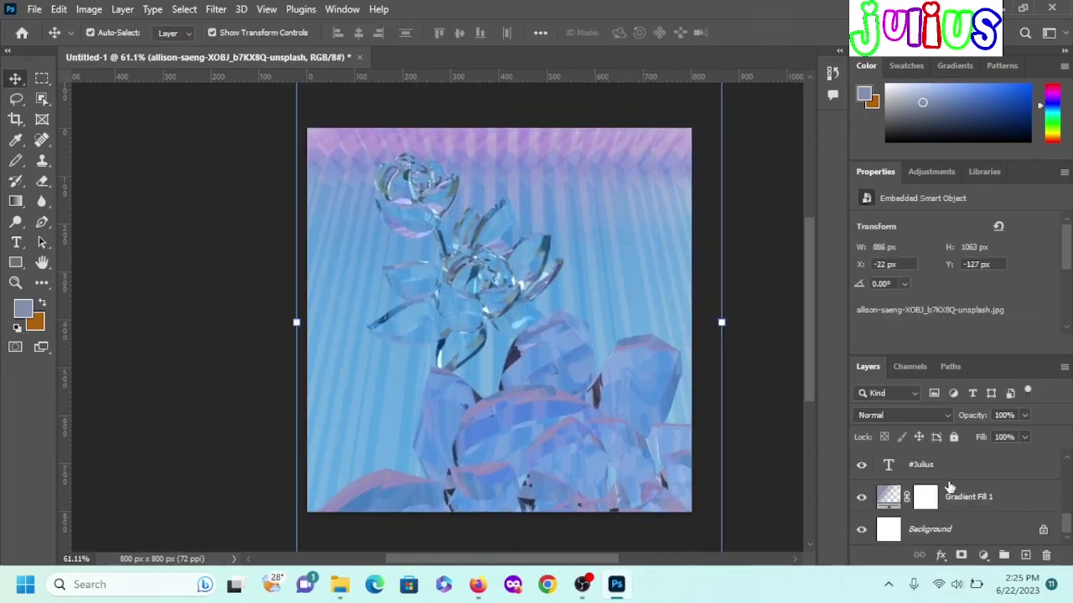
scroll(949, 488, up, 3)
scroll(956, 493, up, 3)
scroll(961, 496, up, 3)
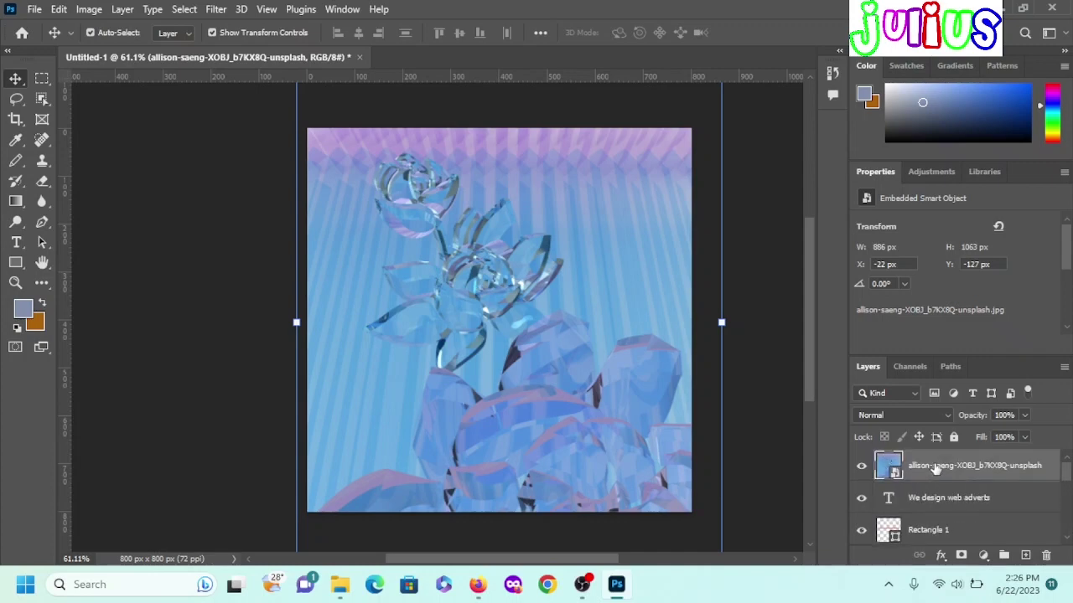
click(947, 417)
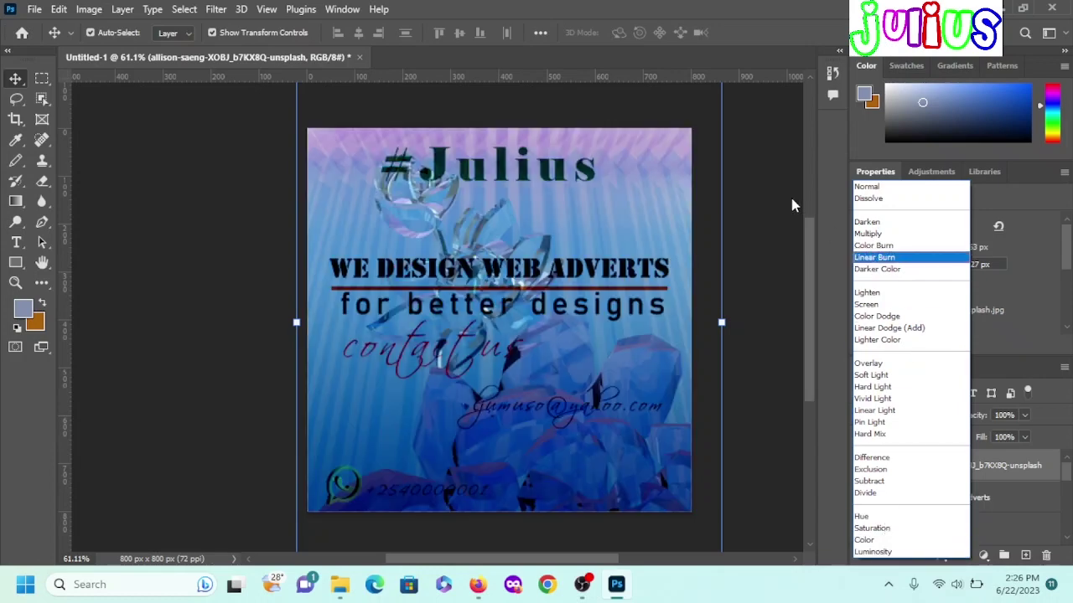
- Return the flower photo layer's blend mode to Normal
click(777, 180)
scroll(1042, 461, down, 2)
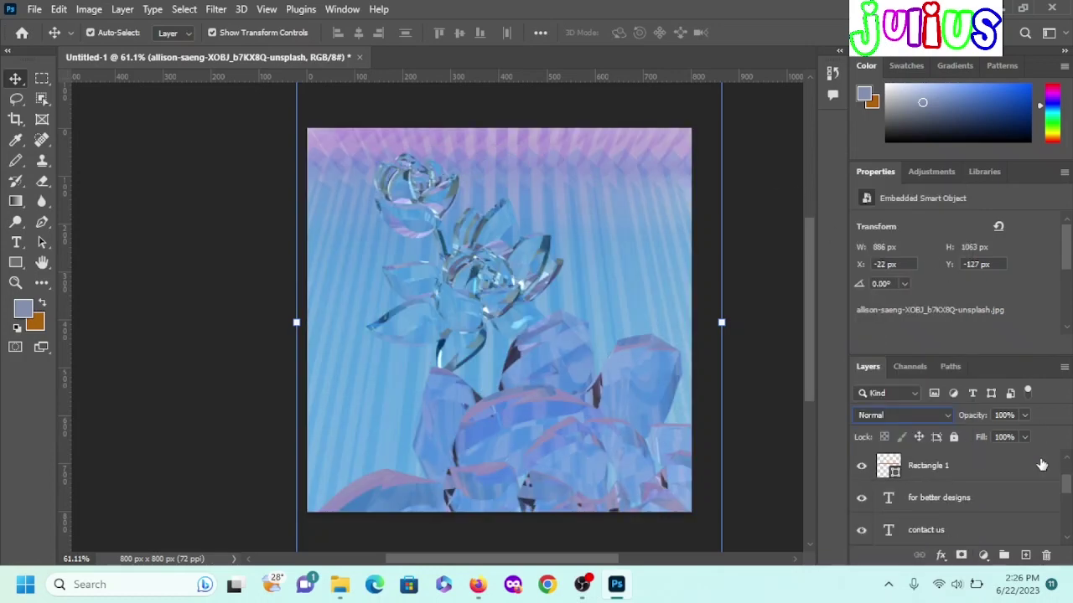
scroll(1041, 465, up, 1)
scroll(1042, 465, up, 1)
- Drag the flower photo layer down to just above Background, beneath the gradient and text
mouse_move(1009, 466)
mouse_down()
mouse_move(1016, 526)
mouse_move(1063, 536)
mouse_up()
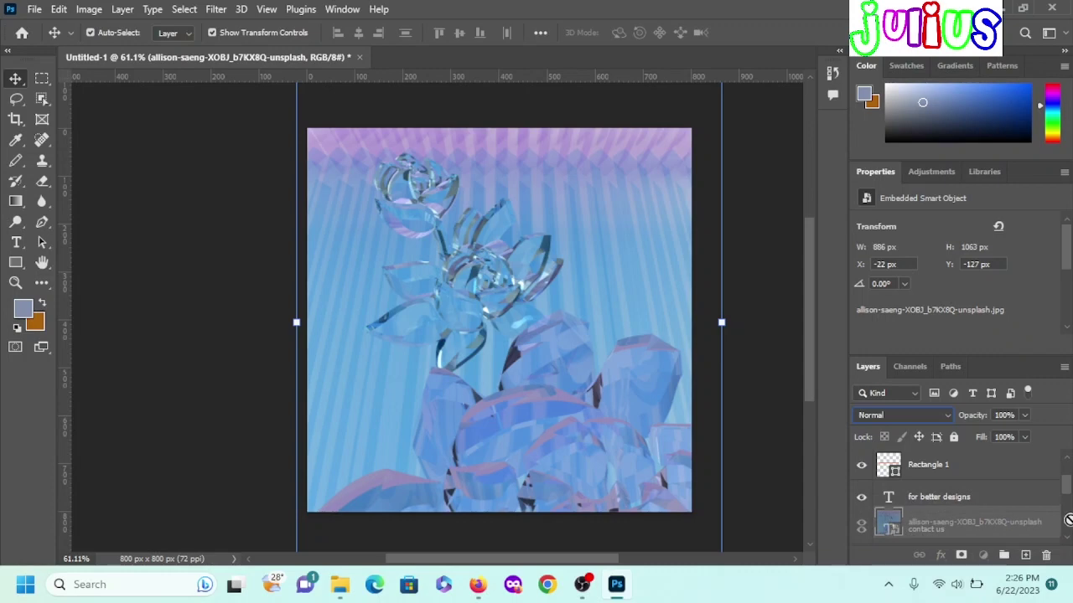
drag(1063, 536, 1071, 526)
scroll(1051, 513, down, 1)
scroll(1046, 508, down, 1)
scroll(1046, 508, up, 1)
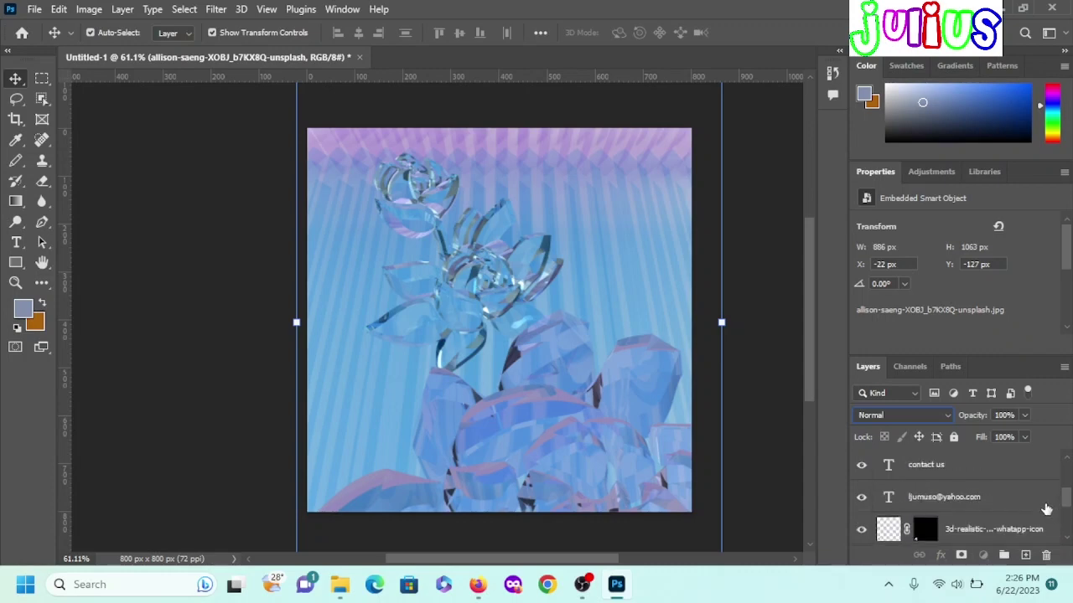
scroll(1035, 490, up, 3)
scroll(1027, 471, up, 1)
mouse_move(1004, 470)
mouse_down()
mouse_move(1027, 528)
mouse_move(1057, 554)
mouse_up()
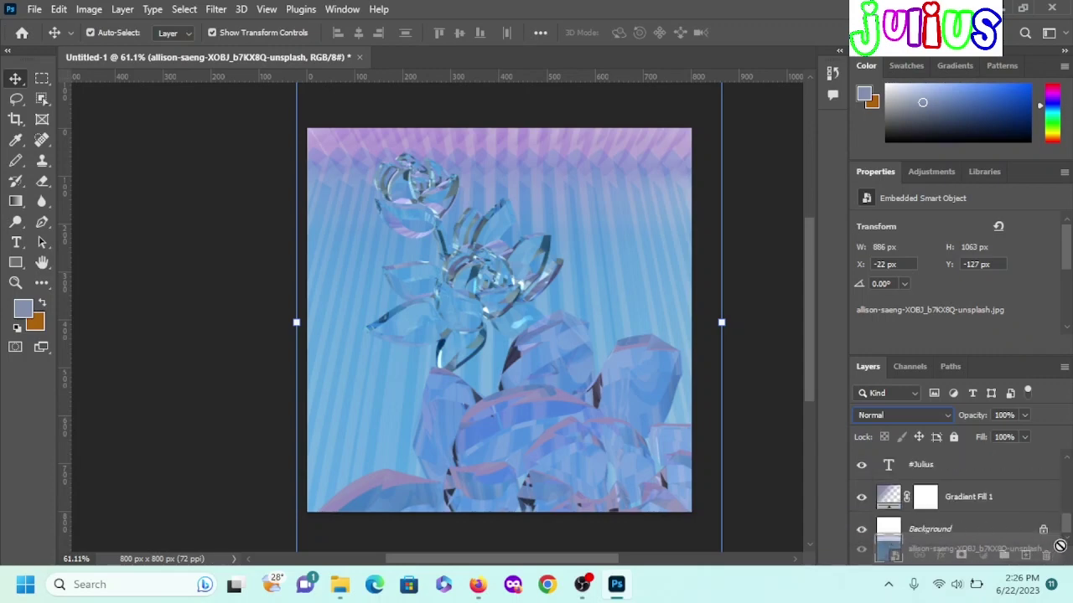
drag(1058, 554, 1049, 514)
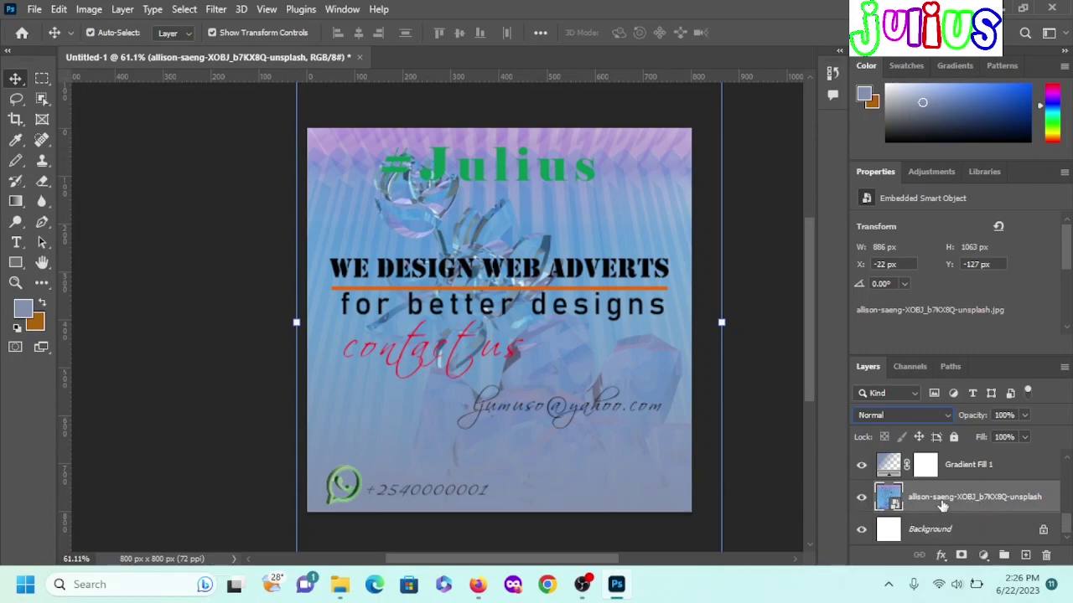
- Switch the flower photo layer to Saturation blend mode and deselect it
click(938, 416)
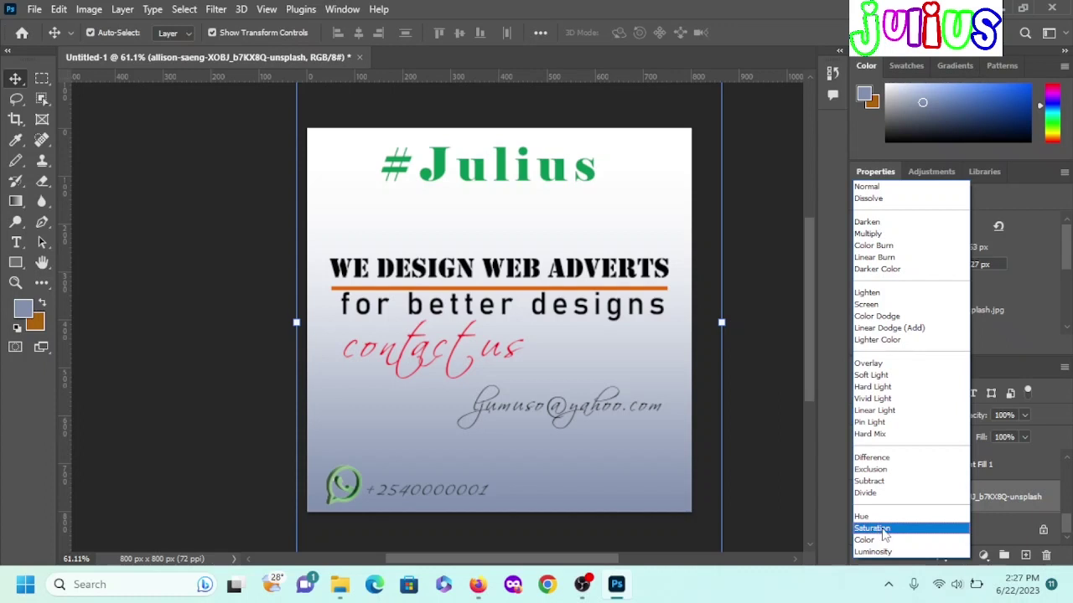
click(883, 530)
click(167, 264)
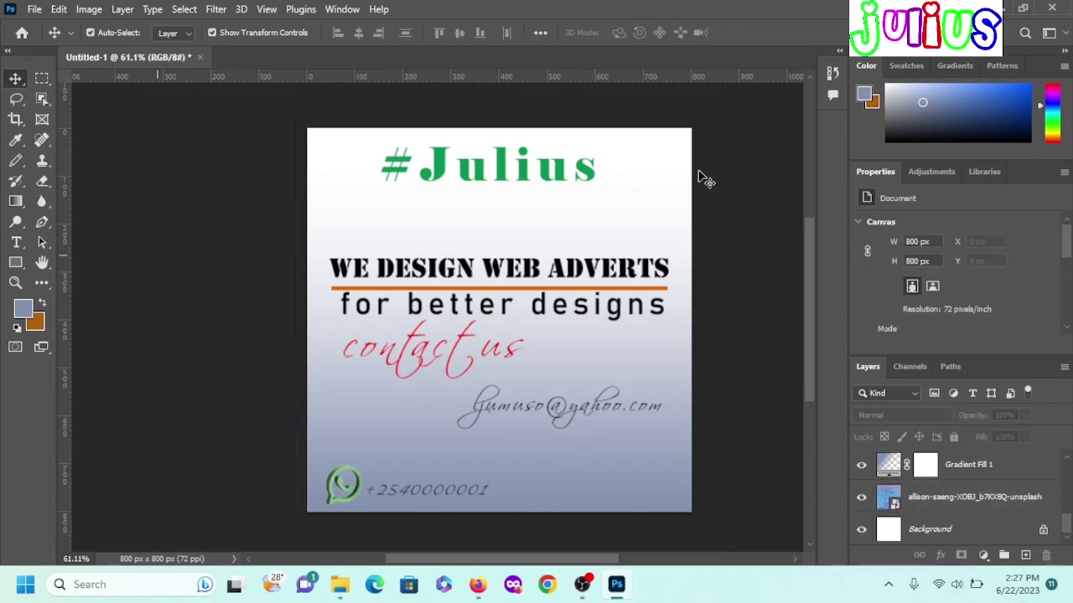
scroll(752, 262, down, 2)
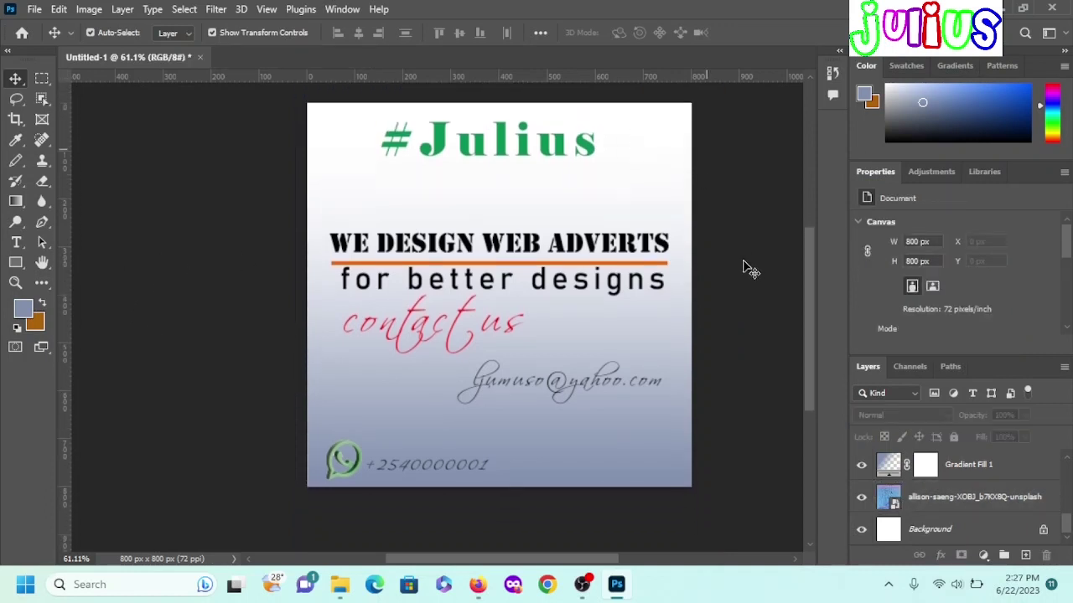
scroll(743, 280, up, 1)
scroll(735, 282, up, 1)
scroll(726, 294, down, 2)
scroll(715, 299, down, 1)
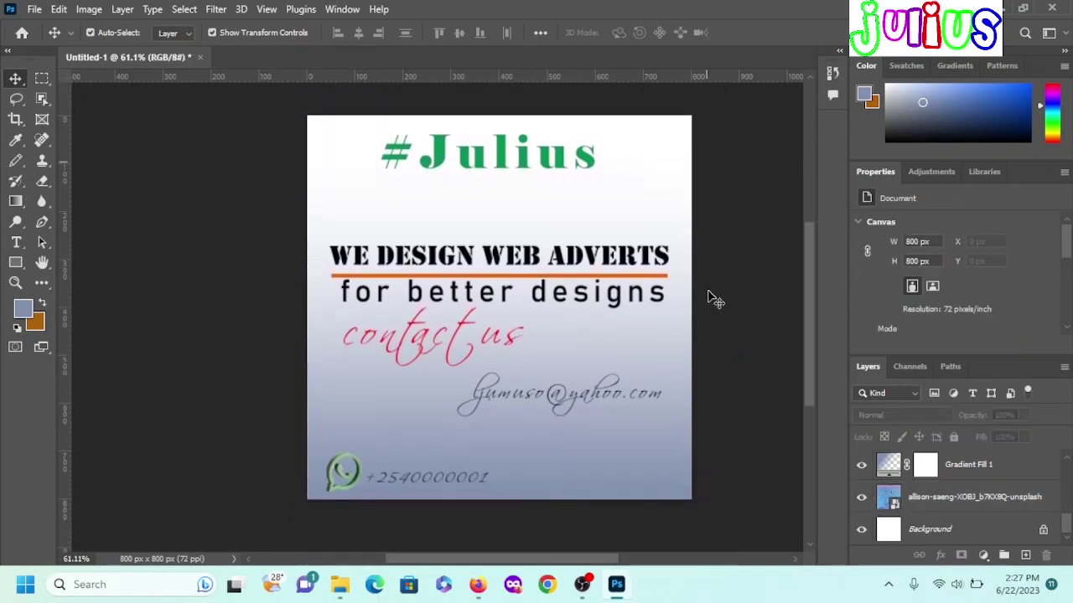